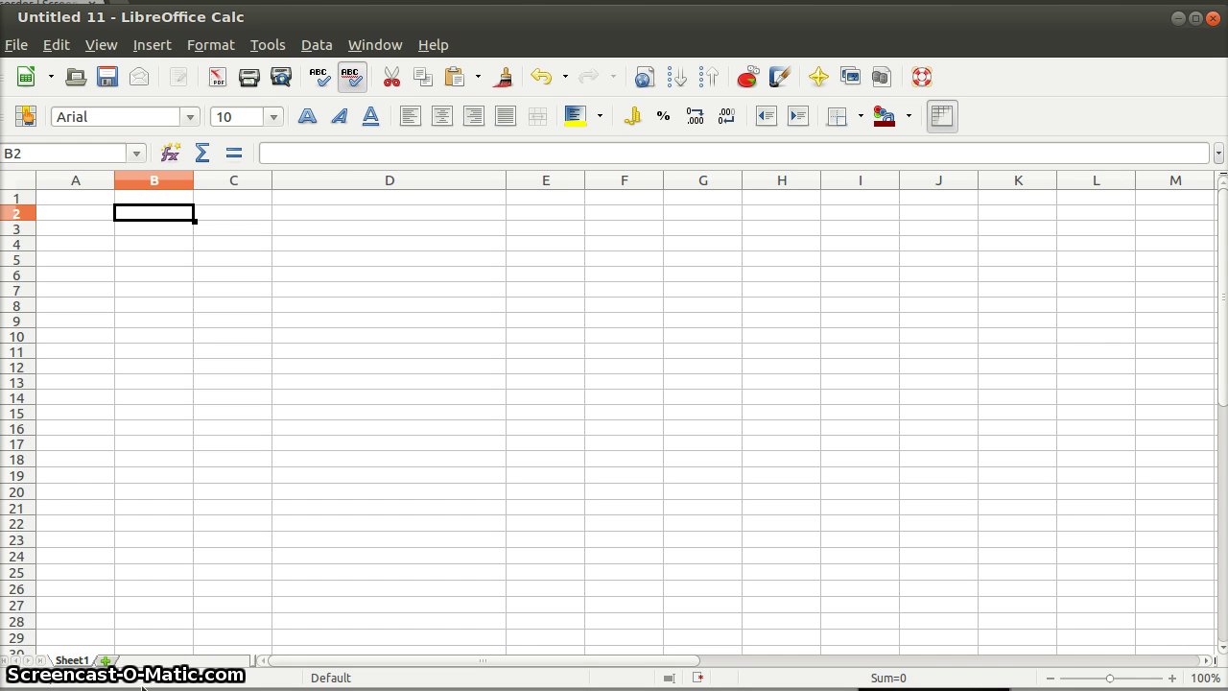
# - Enter the label "slope" in cell A2 and "Y-intercept" in cell A3
pyautogui.press('Left')
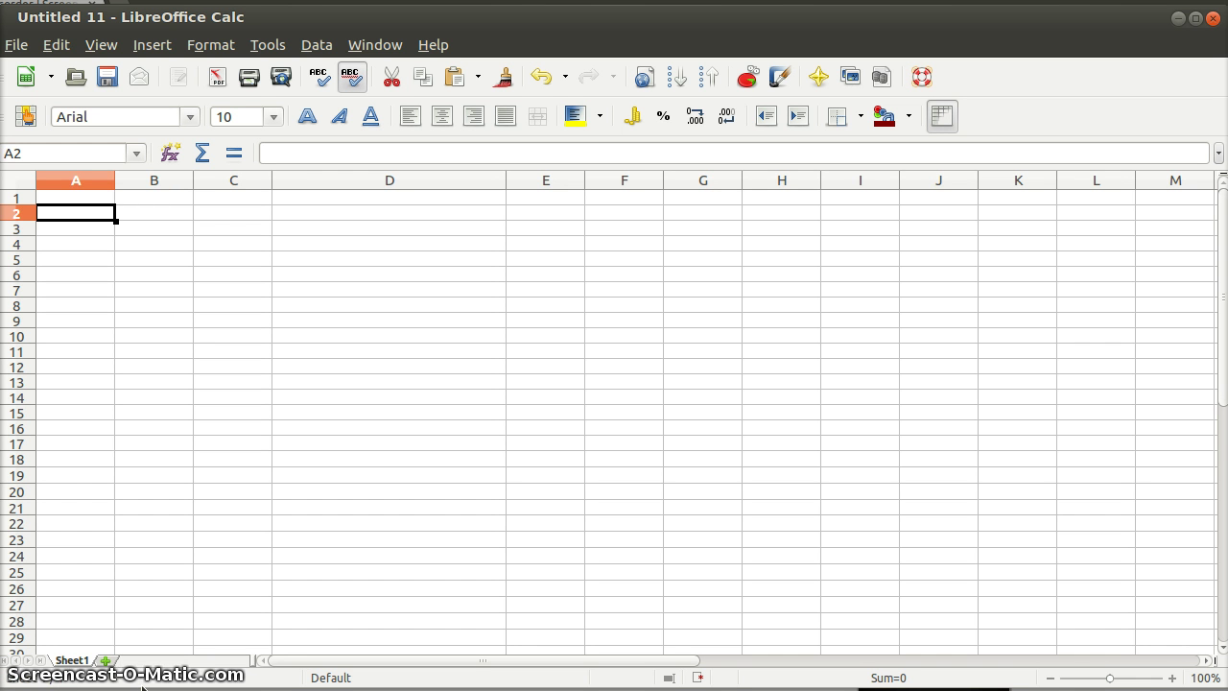
pyautogui.write('slope')
pyautogui.press('Return')
pyautogui.write('i')
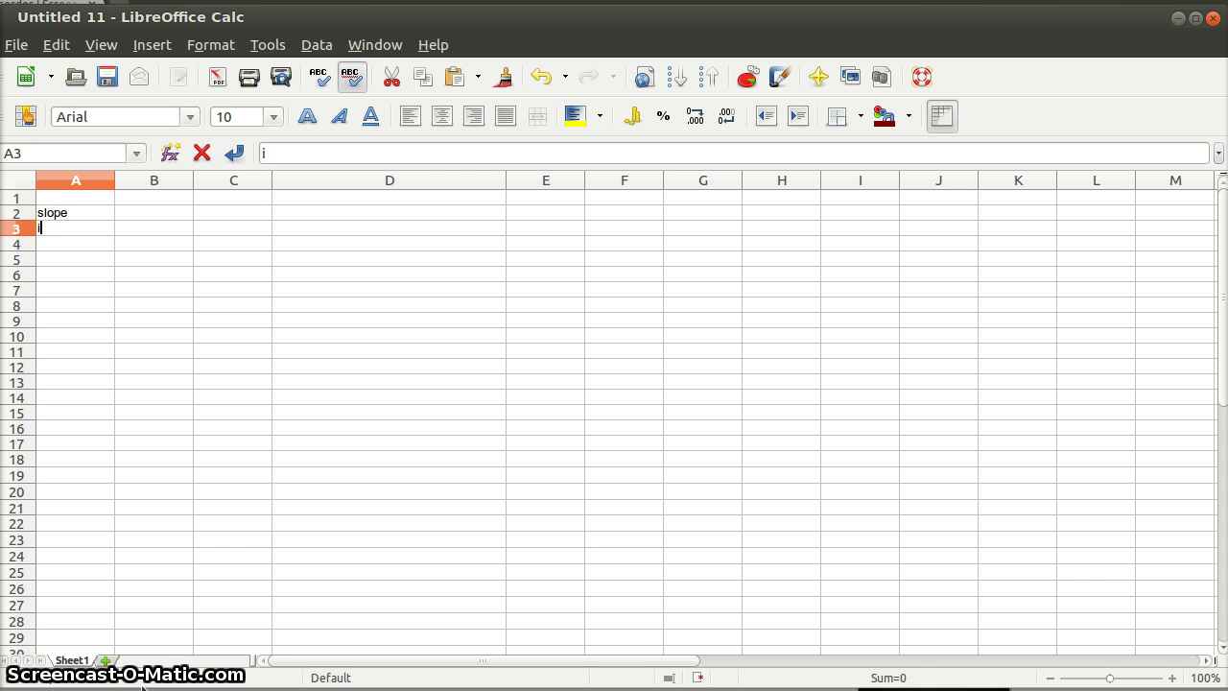
pyautogui.write('-intercep')
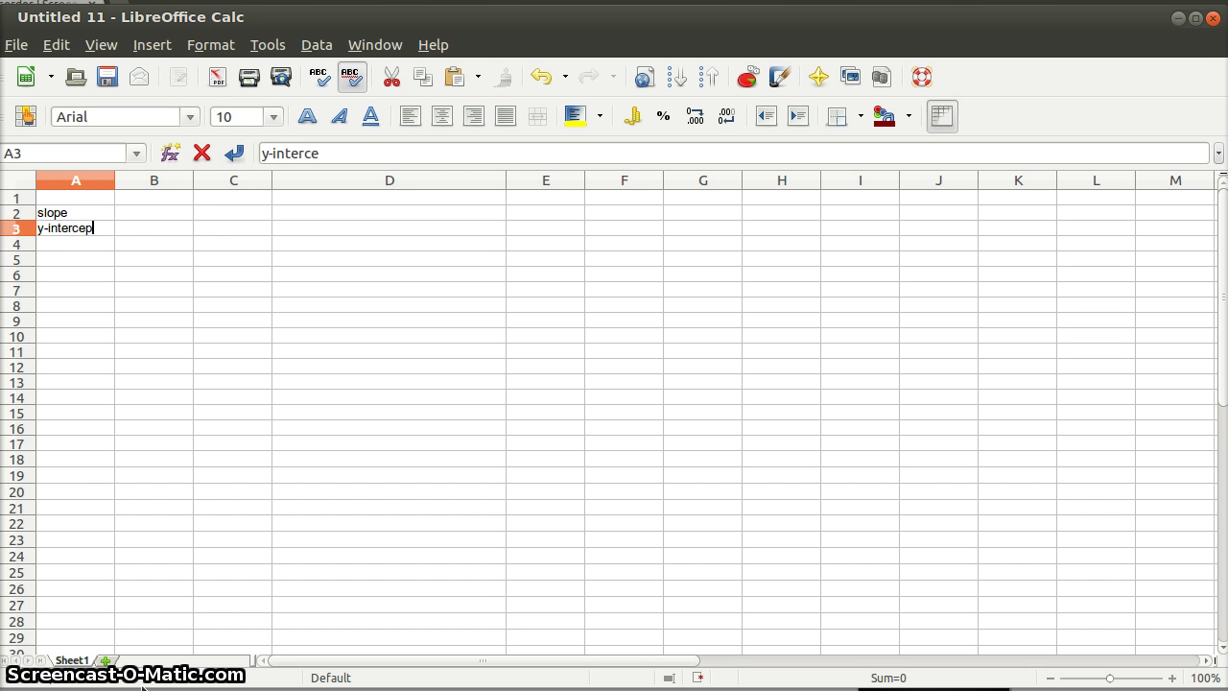
pyautogui.write('t')
pyautogui.press('Return')
# - Enter 2 as the slope value in B2 and 3 as the Y-intercept value in B3
pyautogui.press('Up')
pyautogui.press('Up')
pyautogui.press('Right')
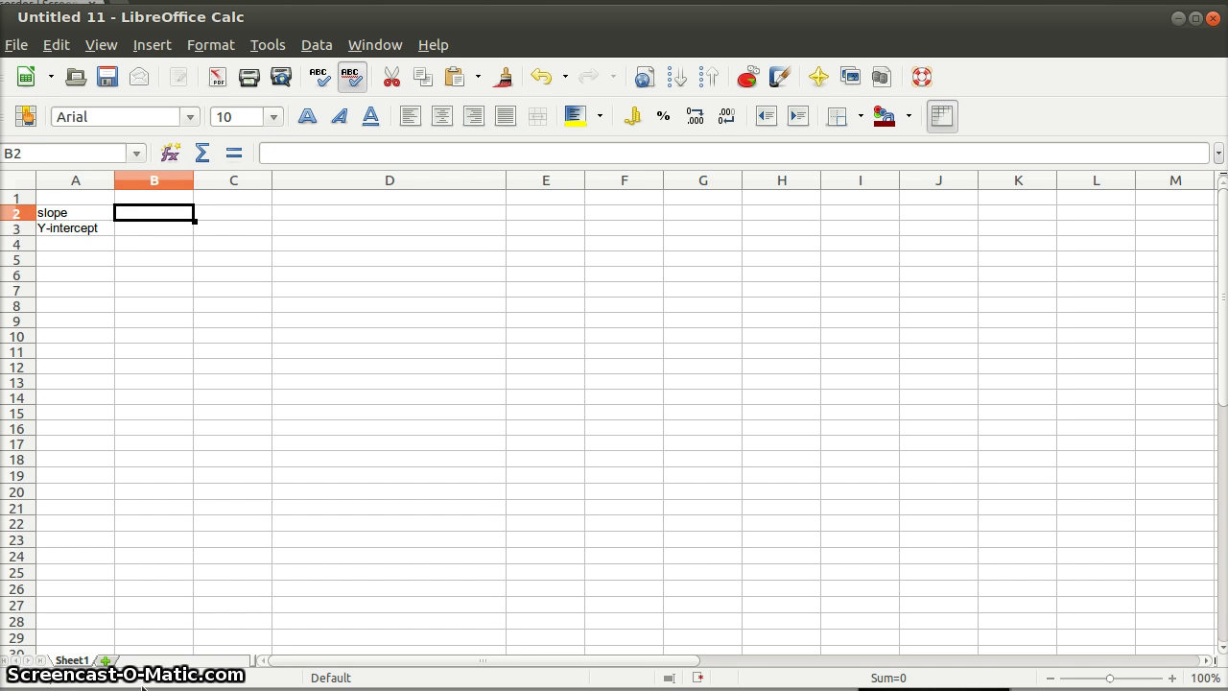
pyautogui.write('2')
pyautogui.press('Return')
pyautogui.write('3')
pyautogui.press('Return')
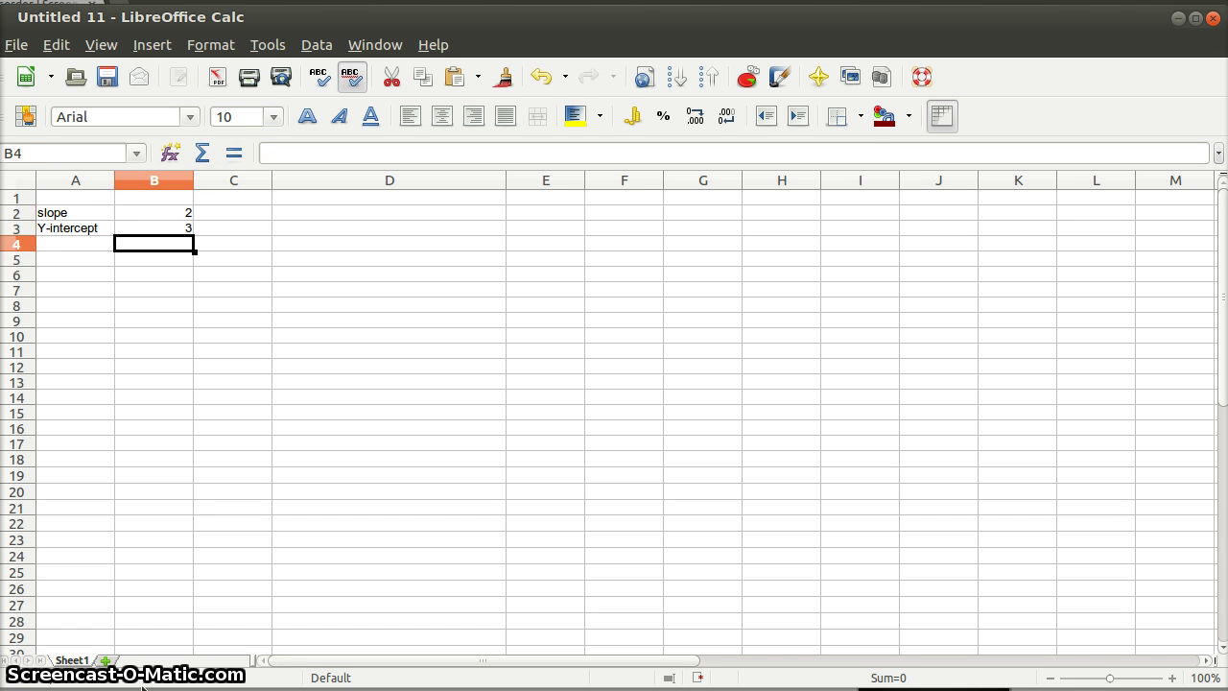
# - Enter the text formula ="y = mx + b" in cell D4
pyautogui.press('Right')
pyautogui.press('Right')
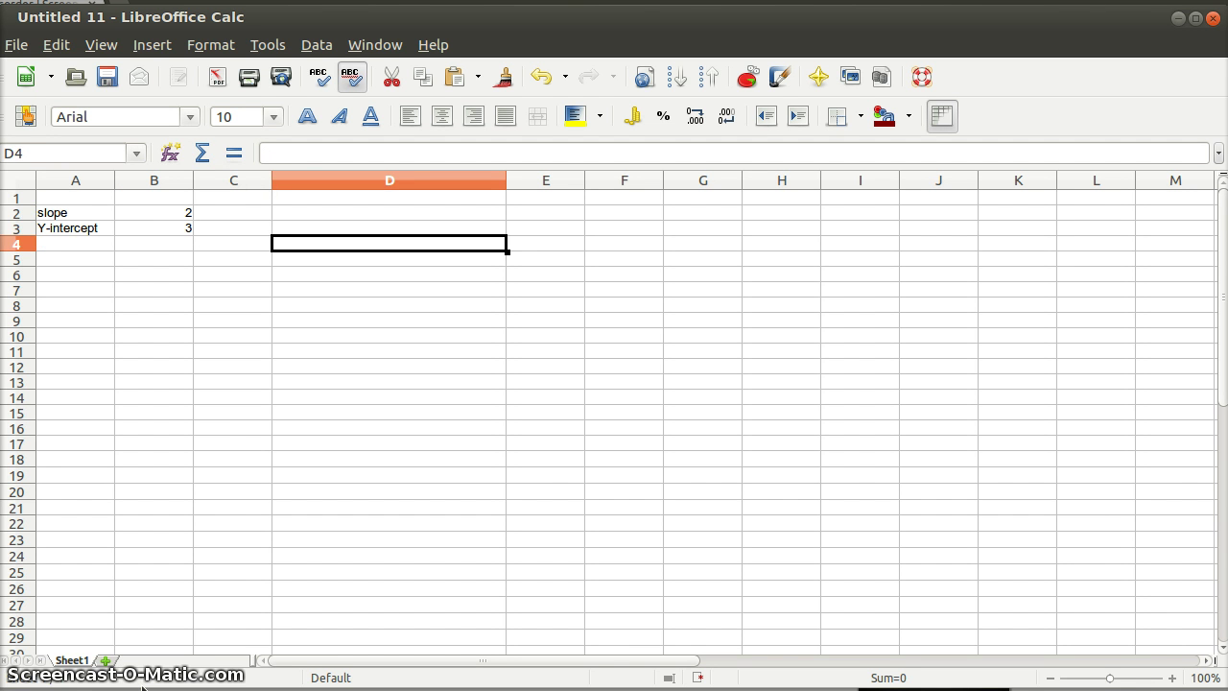
pyautogui.press('Up')
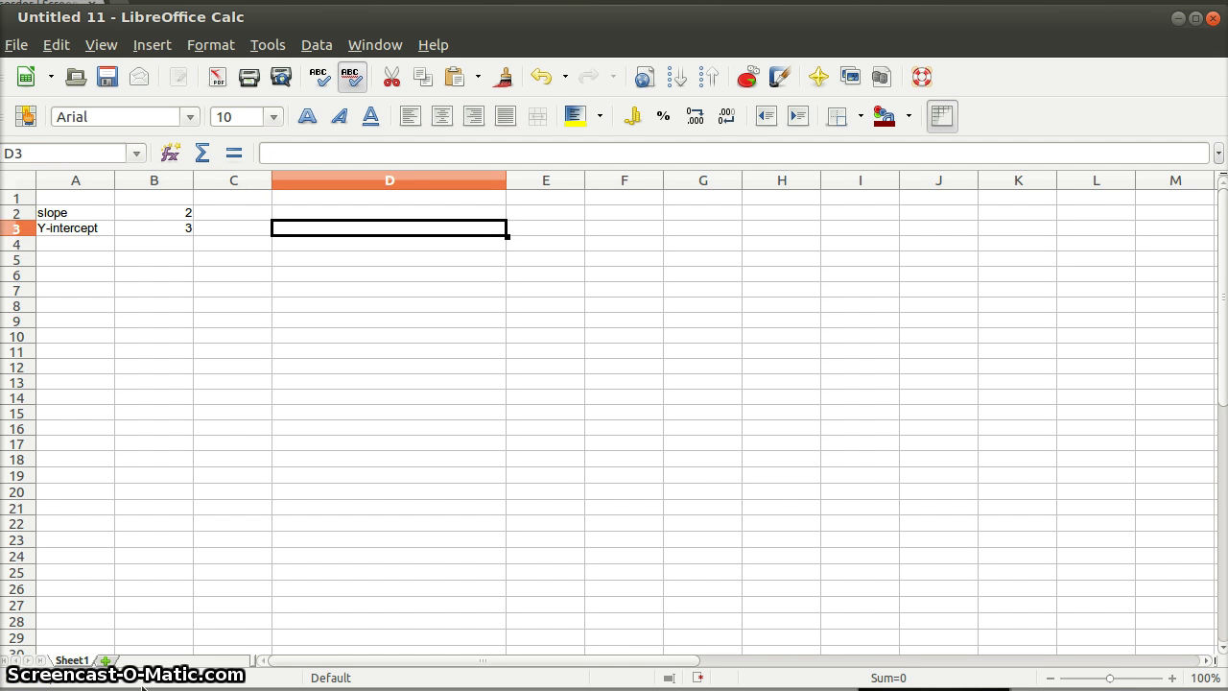
pyautogui.press('Down')
pyautogui.write('=')
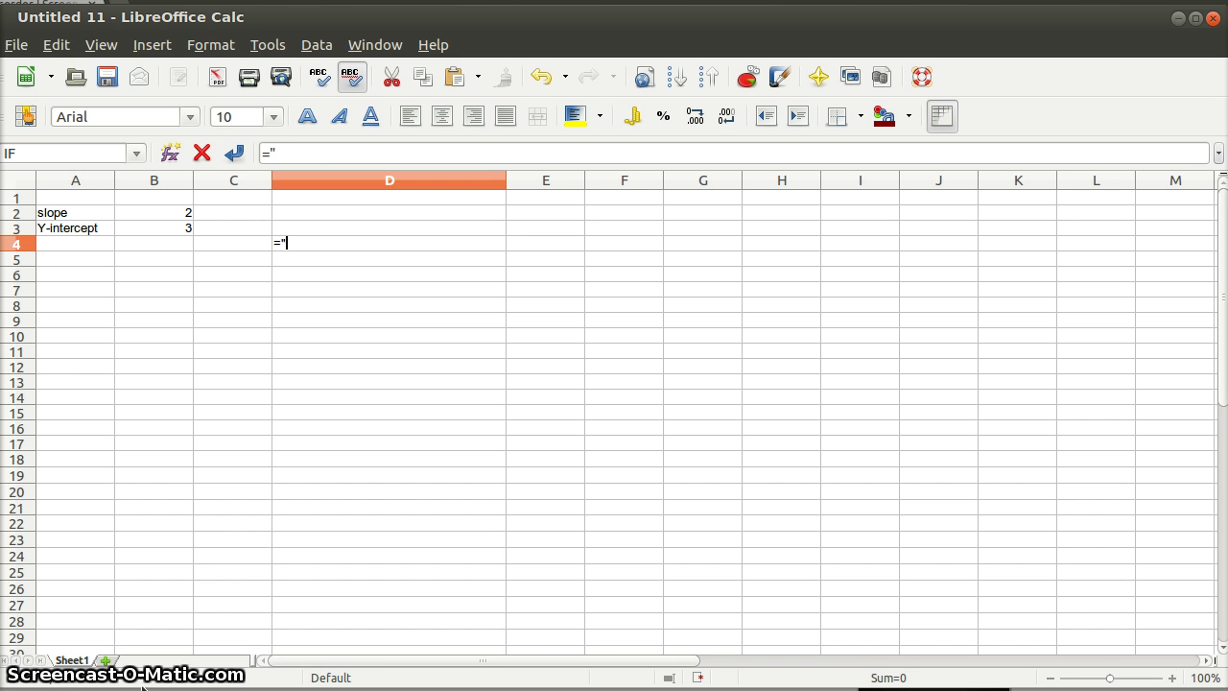
pyautogui.write('"y = ')
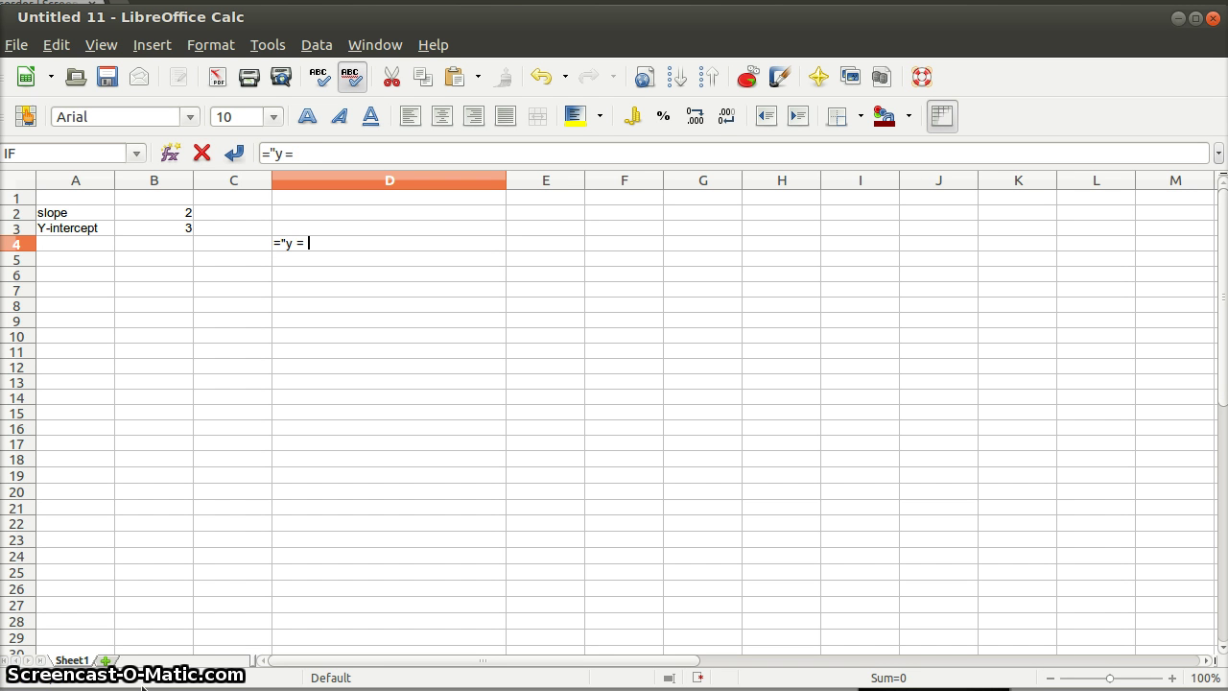
pyautogui.write('mx + b')
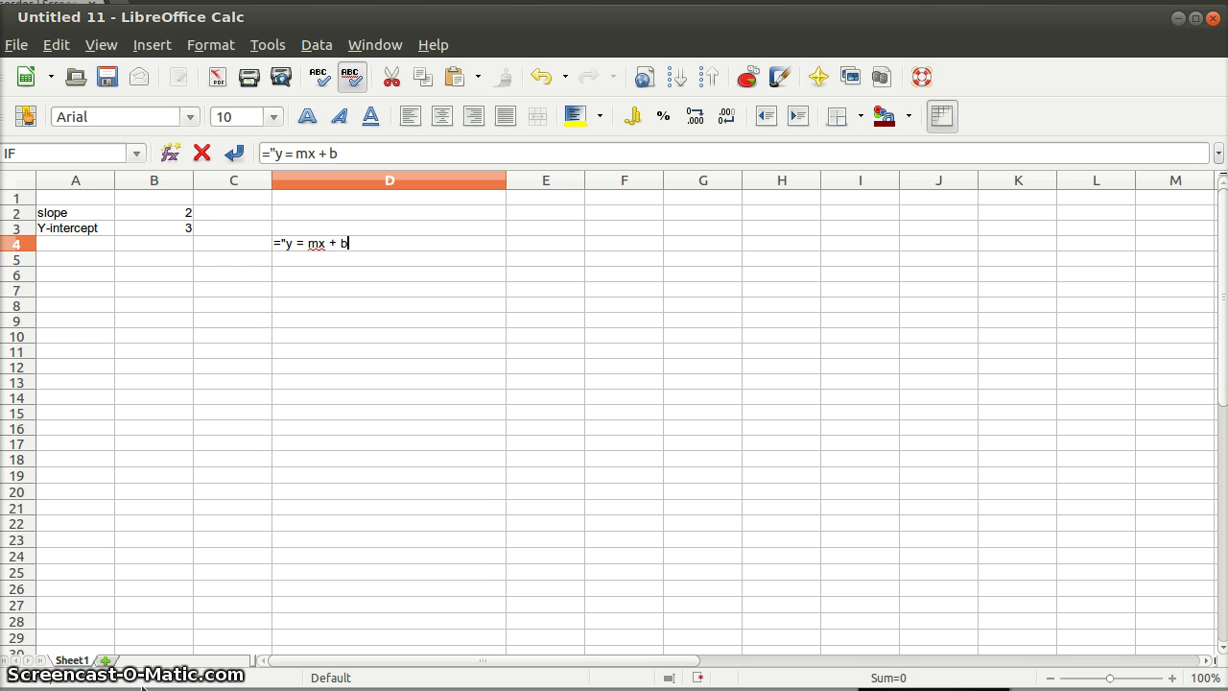
pyautogui.write('"')
pyautogui.press('Return')
# - Replace the letter m in D4's formula with a reference to B2, making it ="y ="&B2&"x + b"
pyautogui.press('Up')
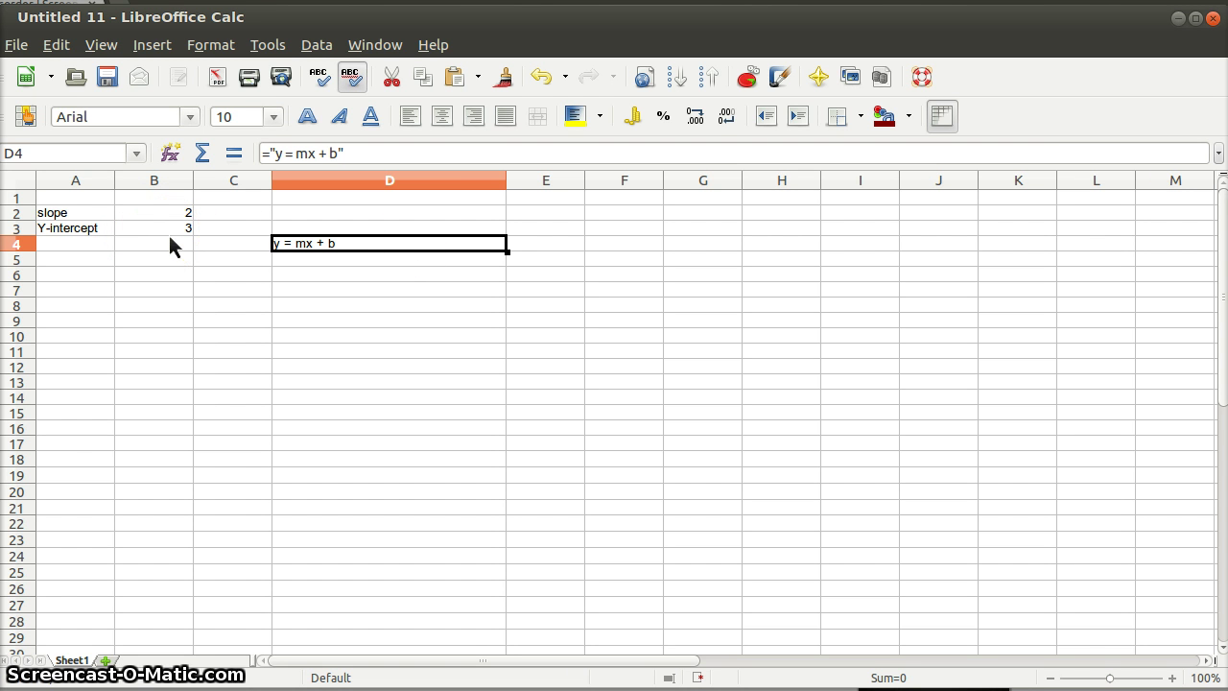
pyautogui.click(305, 155)
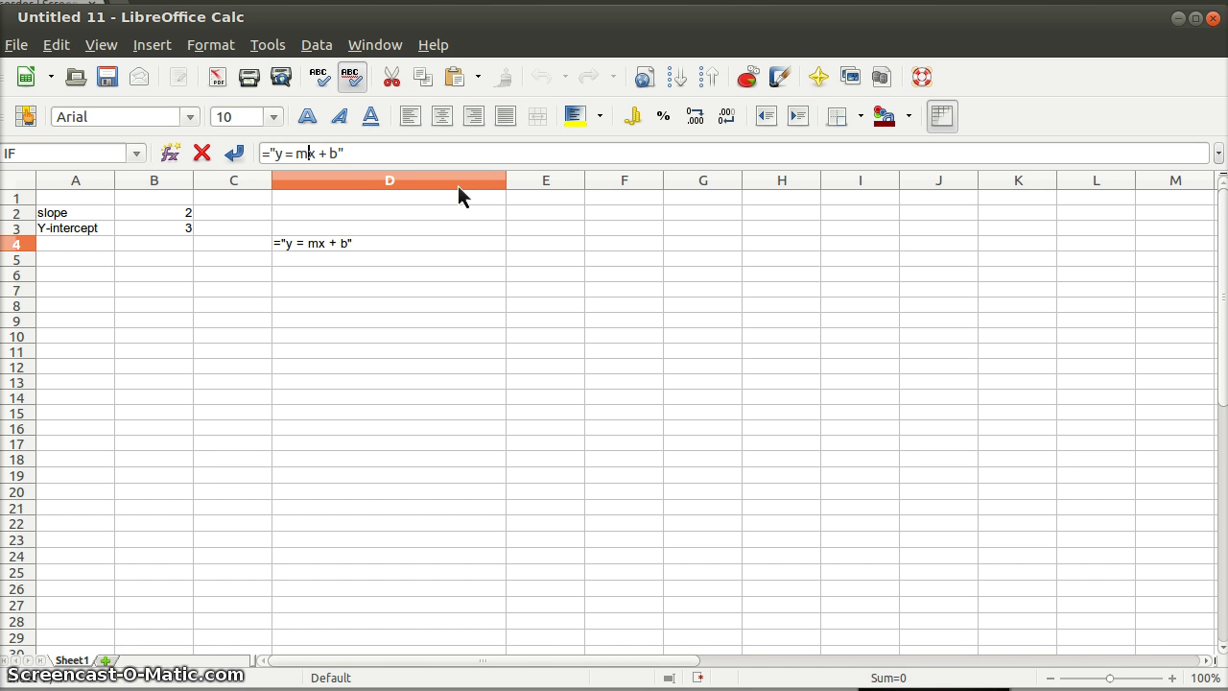
pyautogui.press('Left')
pyautogui.press('Left')
pyautogui.press('Left')
pyautogui.press('Left')
pyautogui.press('Left')
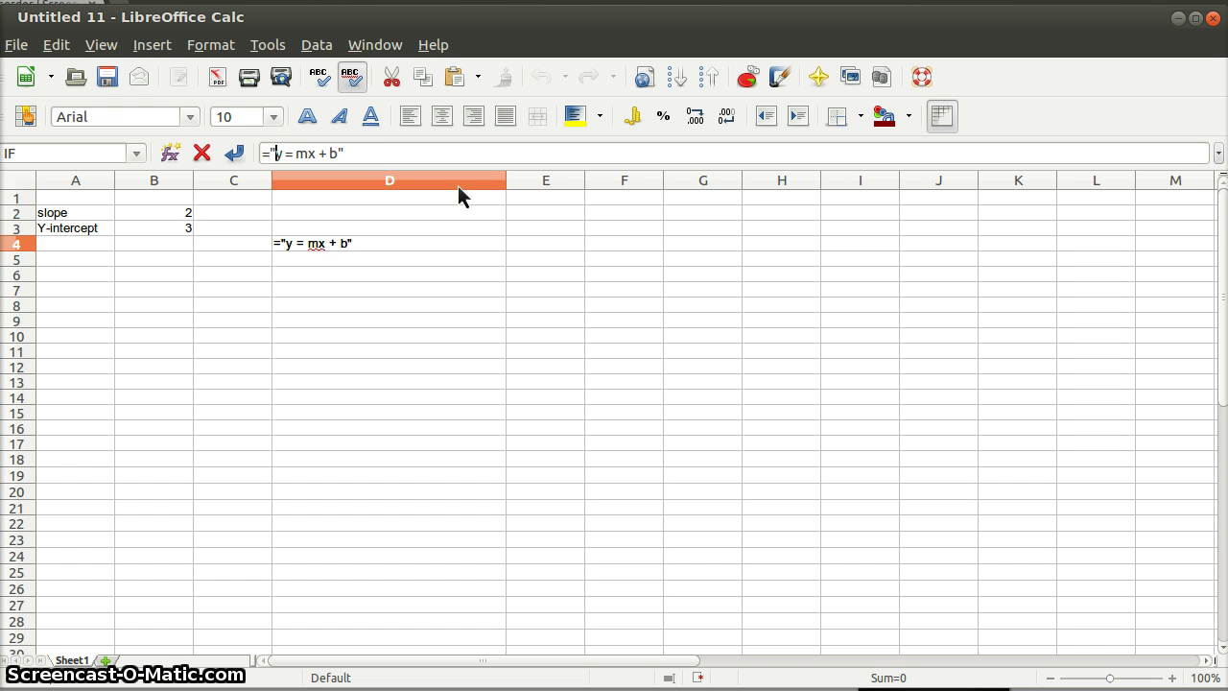
pyautogui.press('Right')
pyautogui.press('Right')
pyautogui.press('Right')
pyautogui.press('Right')
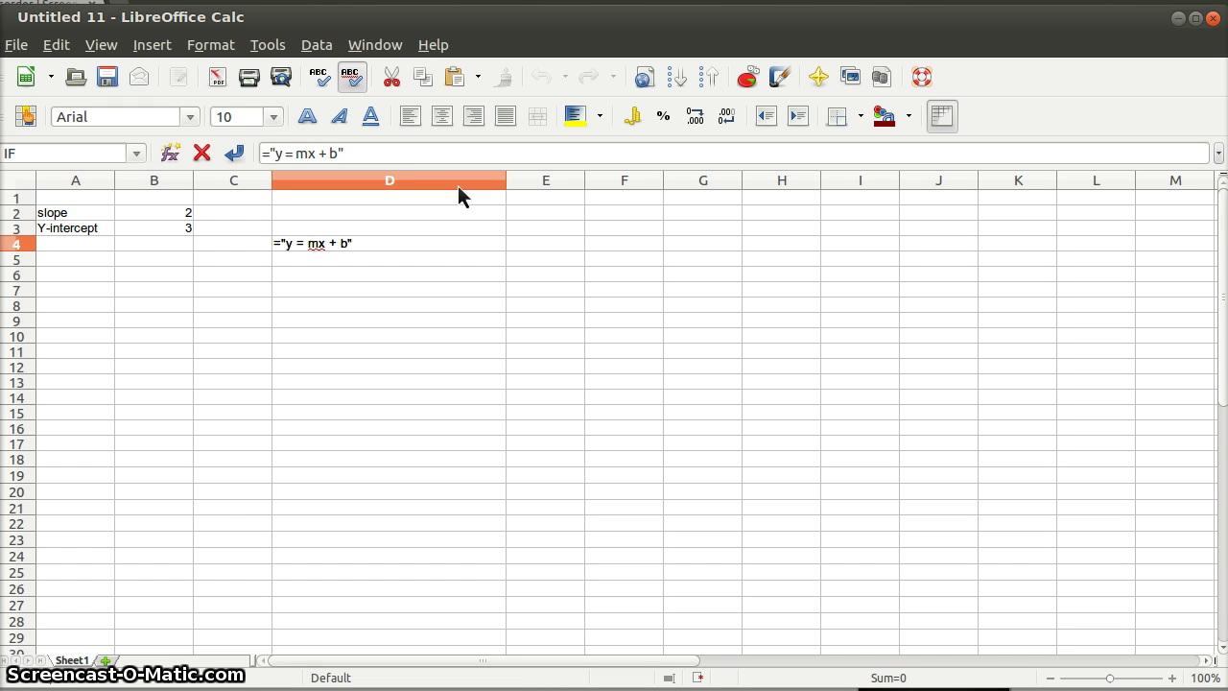
pyautogui.write('"')
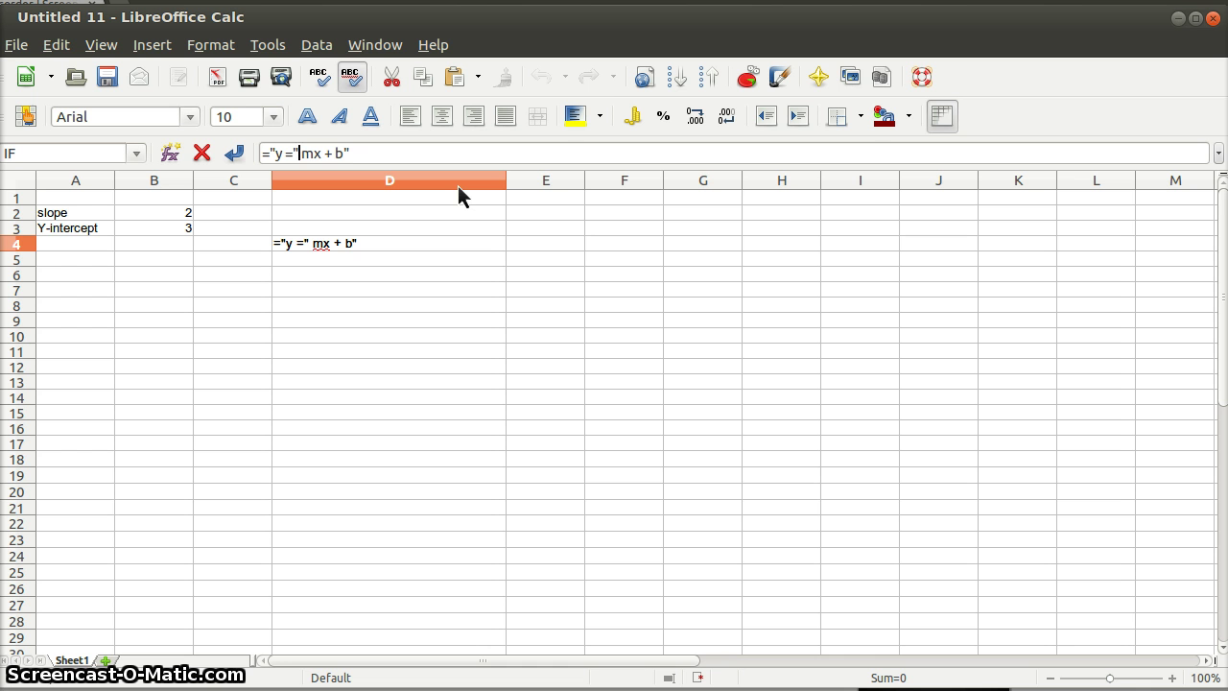
pyautogui.write('&')
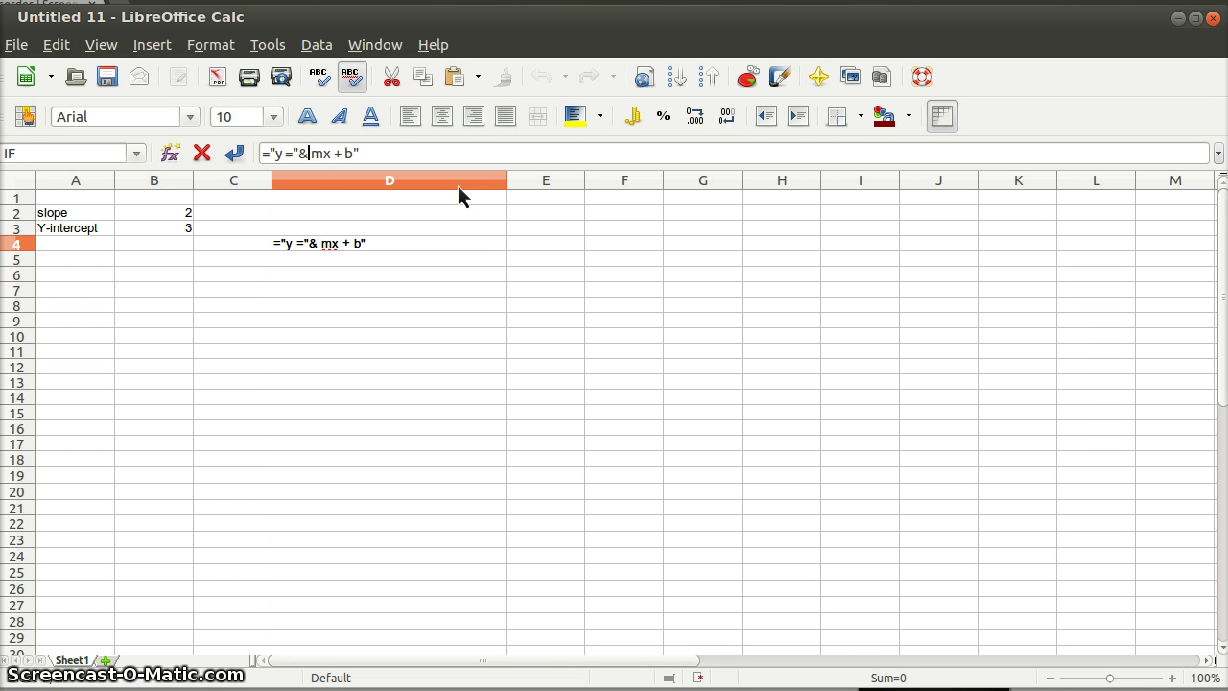
pyautogui.click(171, 213)
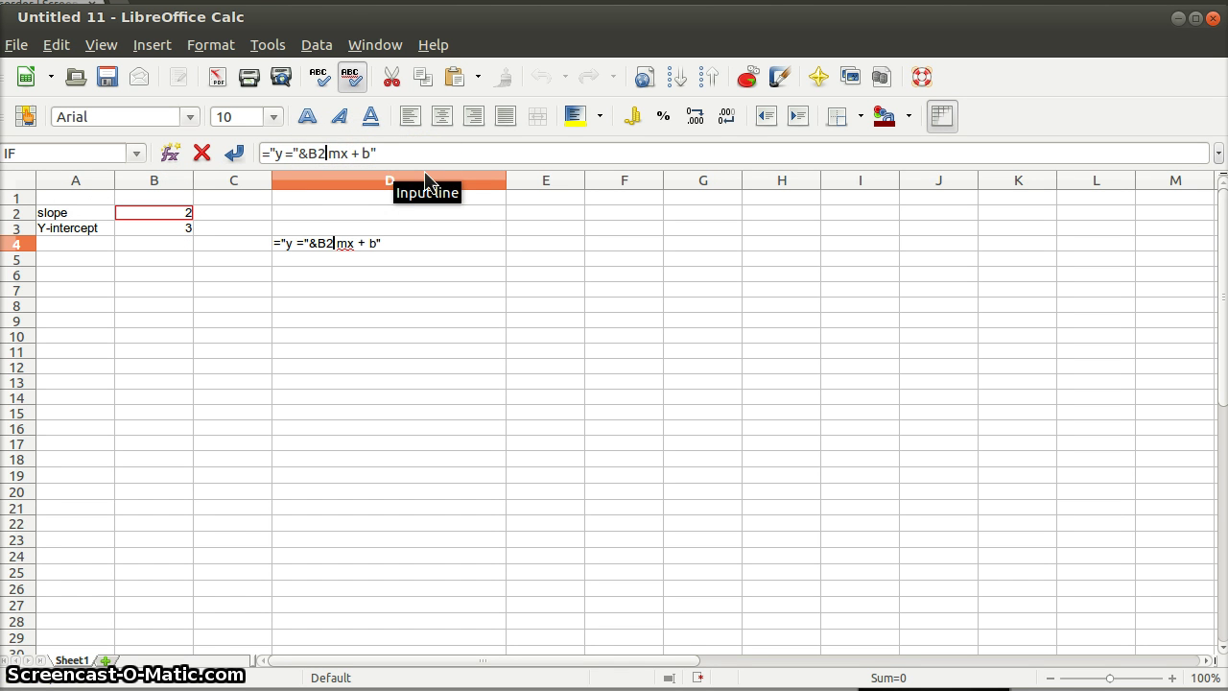
pyautogui.write('&')
pyautogui.press('Delete')
pyautogui.press('Delete')
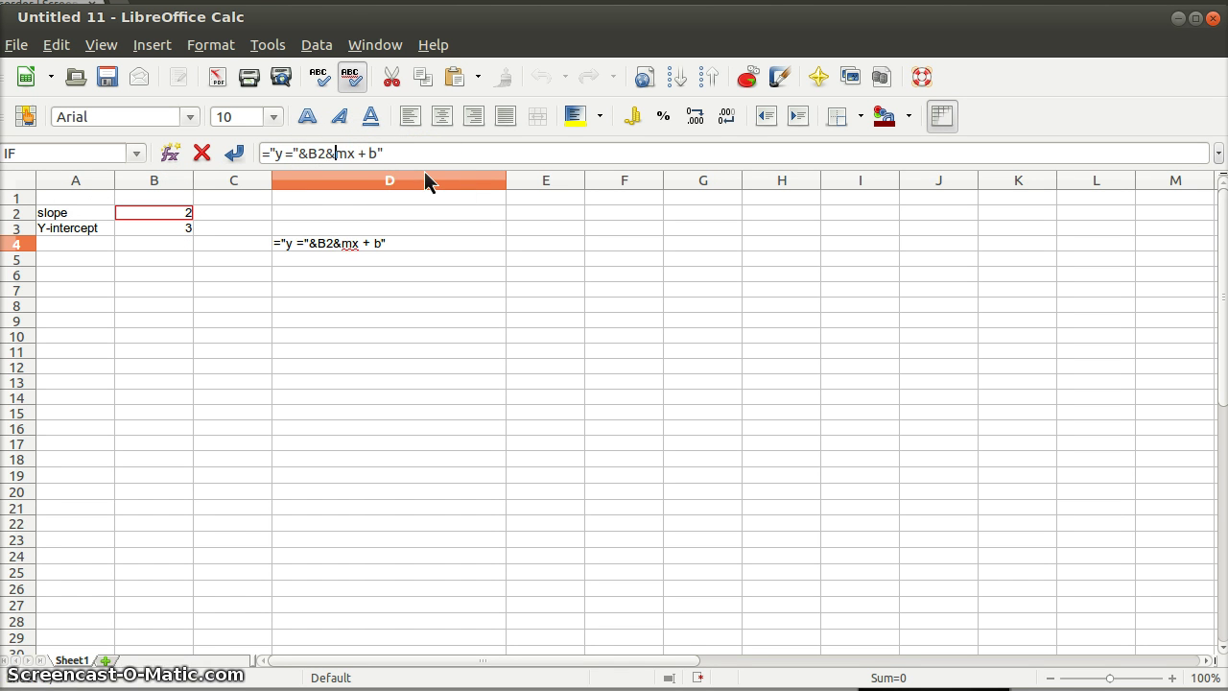
pyautogui.write('"')
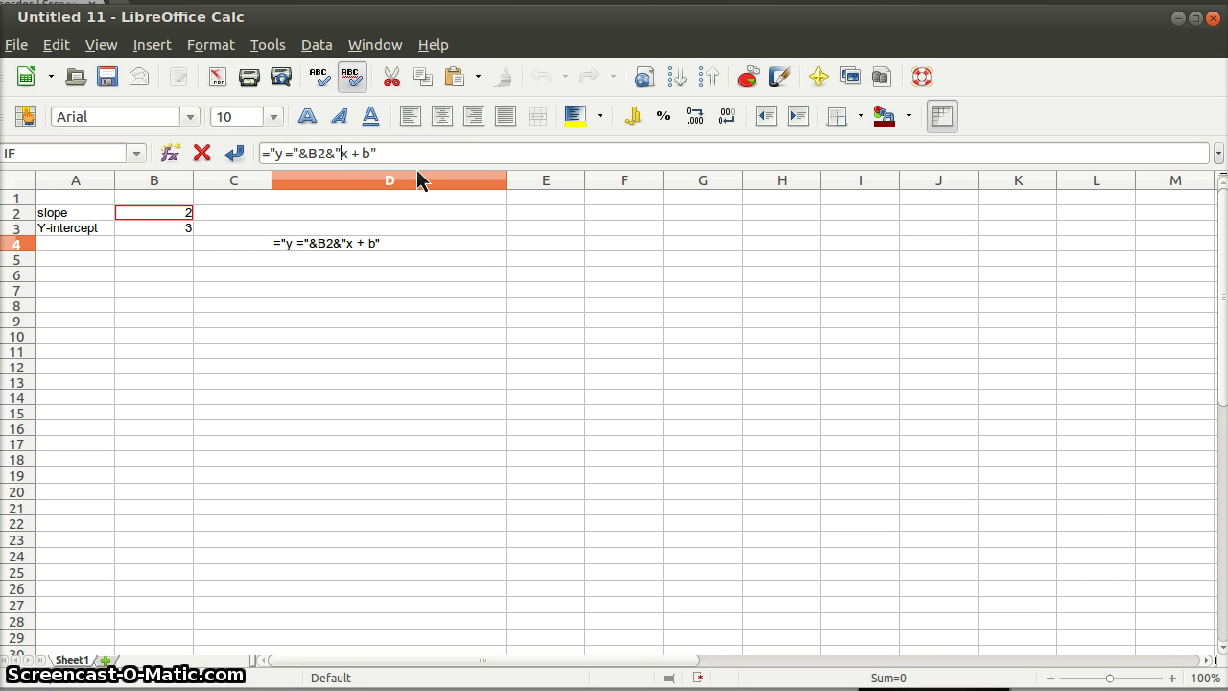
# - Replace the letter b in D4's formula with a reference to B3, completing ="y ="&B2&"x +"&B3
pyautogui.press('Right')
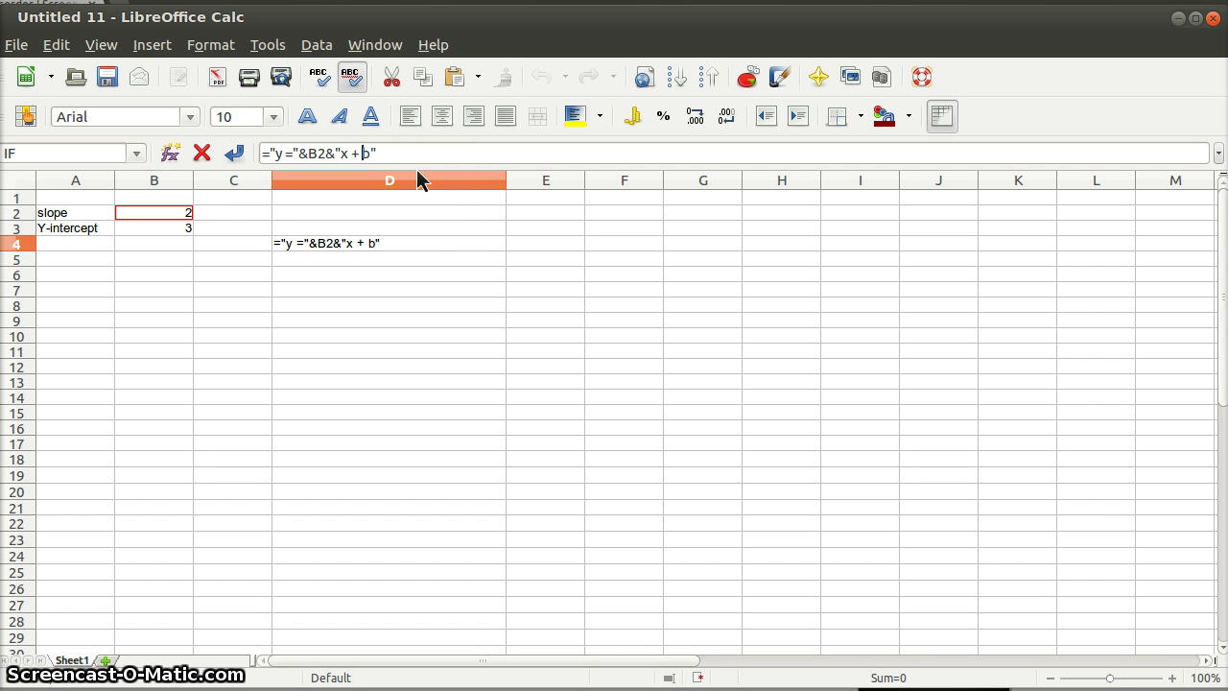
pyautogui.press('BackSpace')
pyautogui.press('BackSpace')
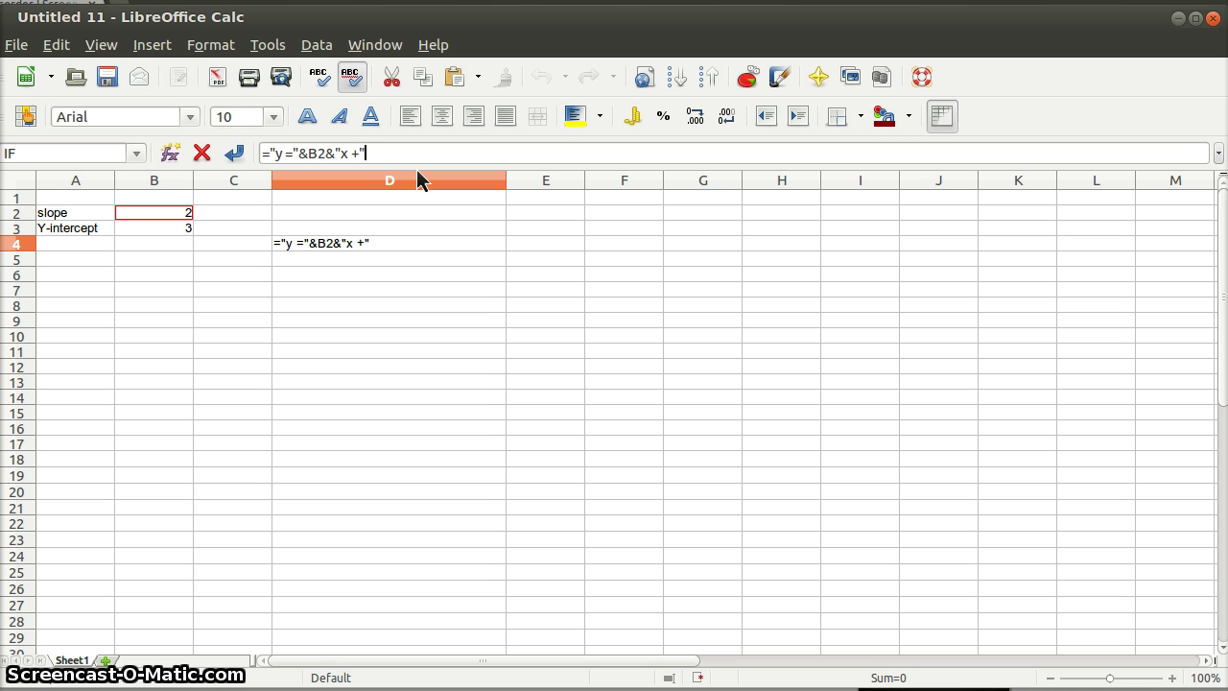
pyautogui.write('&')
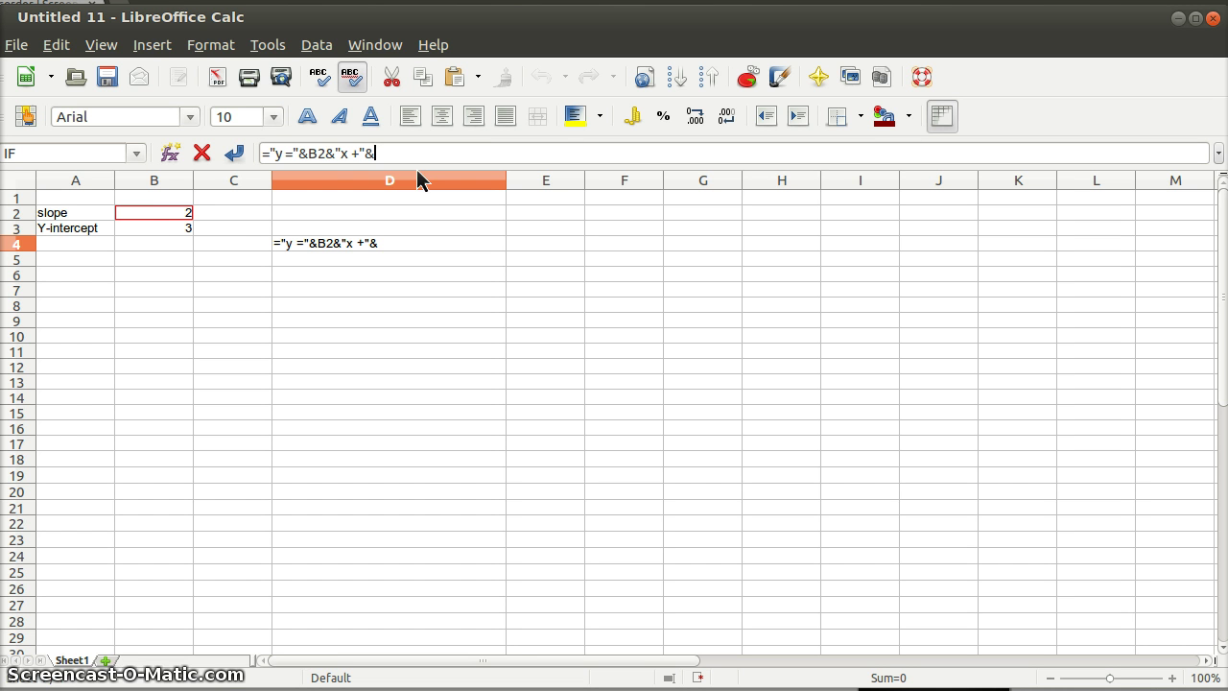
pyautogui.click(137, 230)
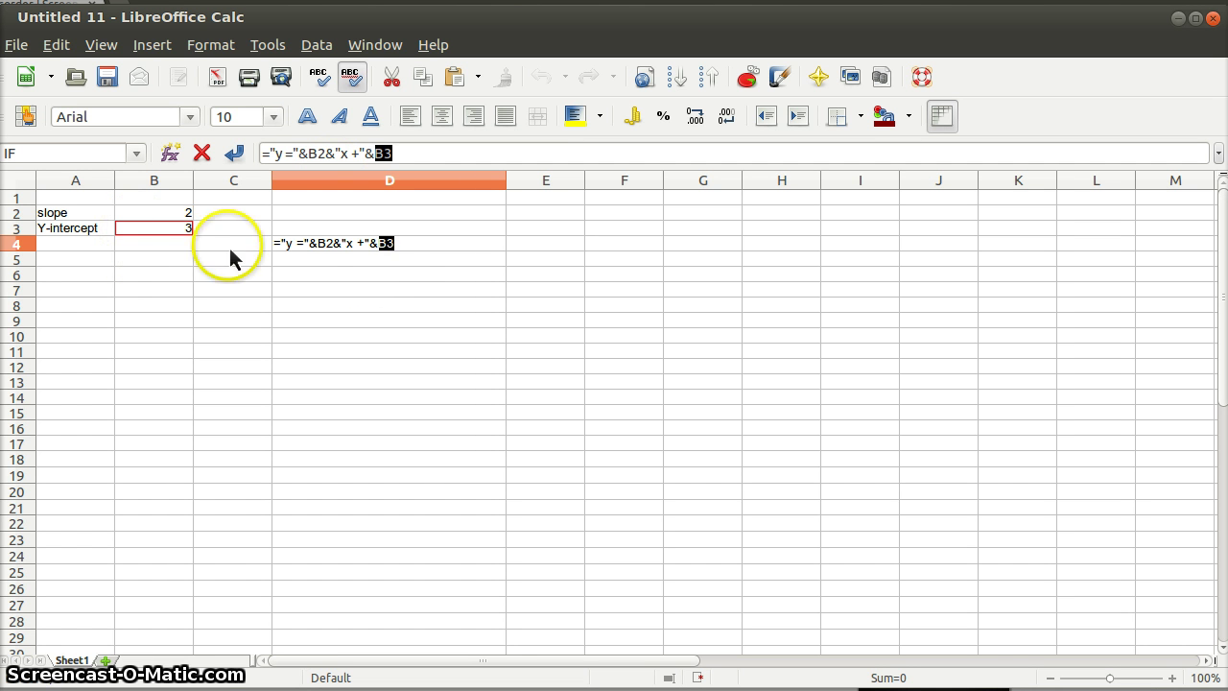
pyautogui.press('Return')
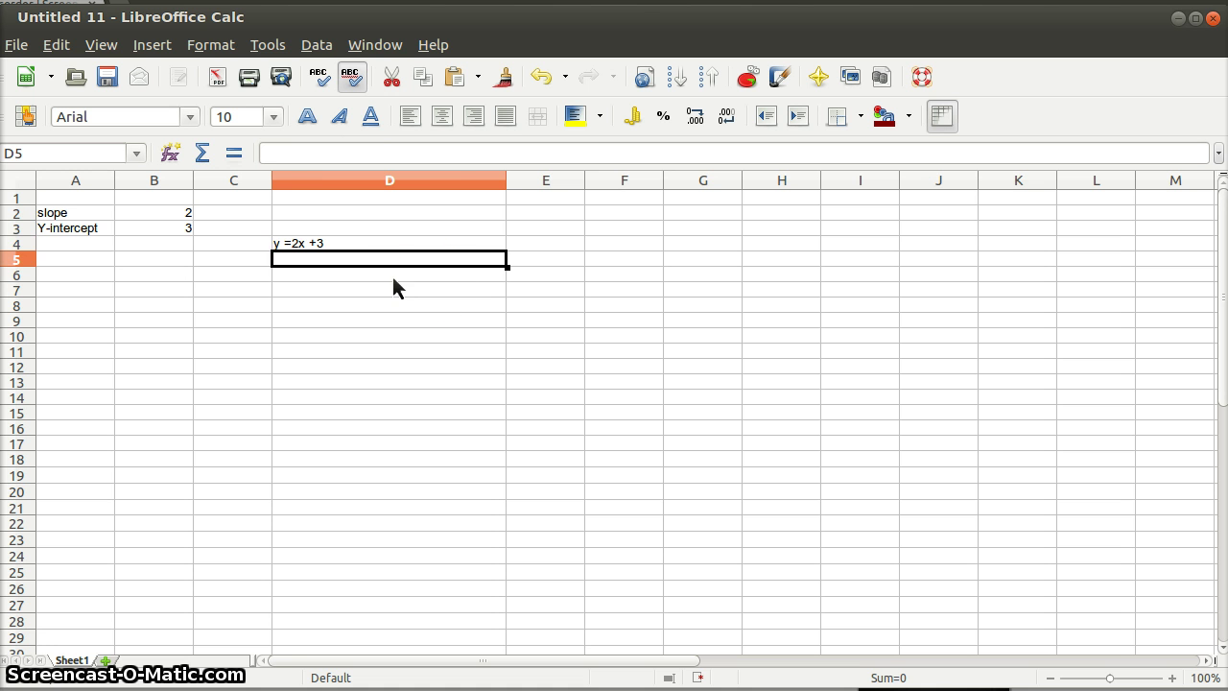
# - Check the equation formula in D4 and change the Y-intercept value in B3 to 4
pyautogui.click(398, 243)
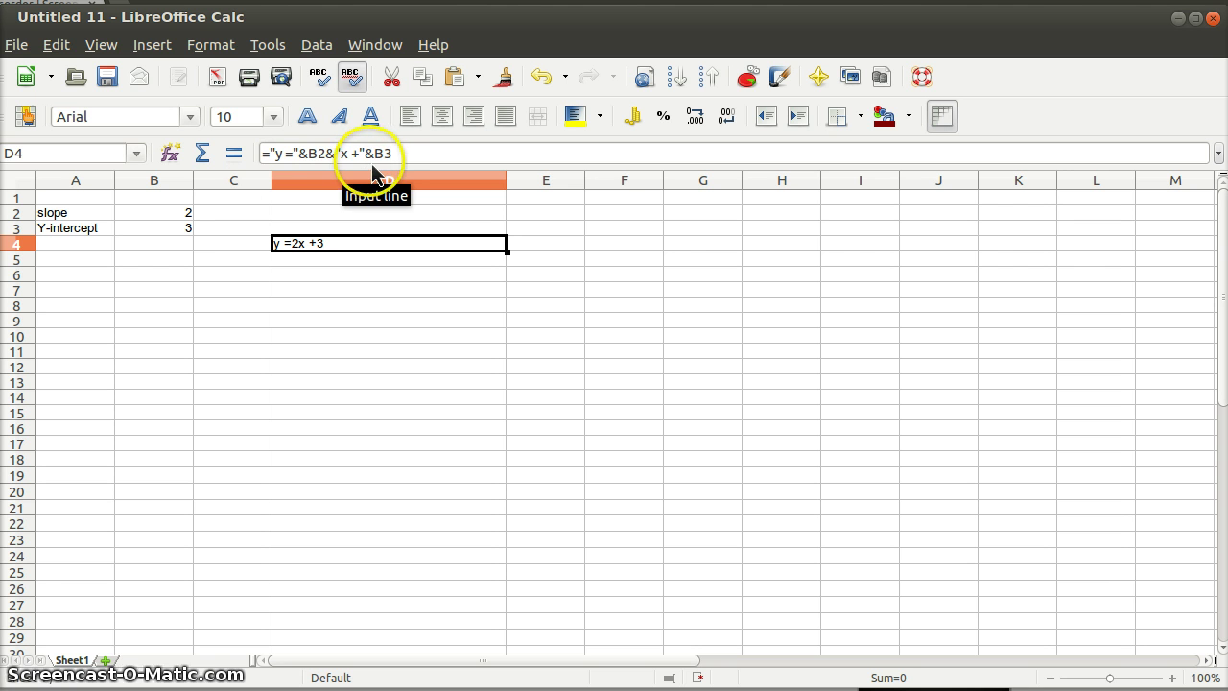
pyautogui.click(157, 233)
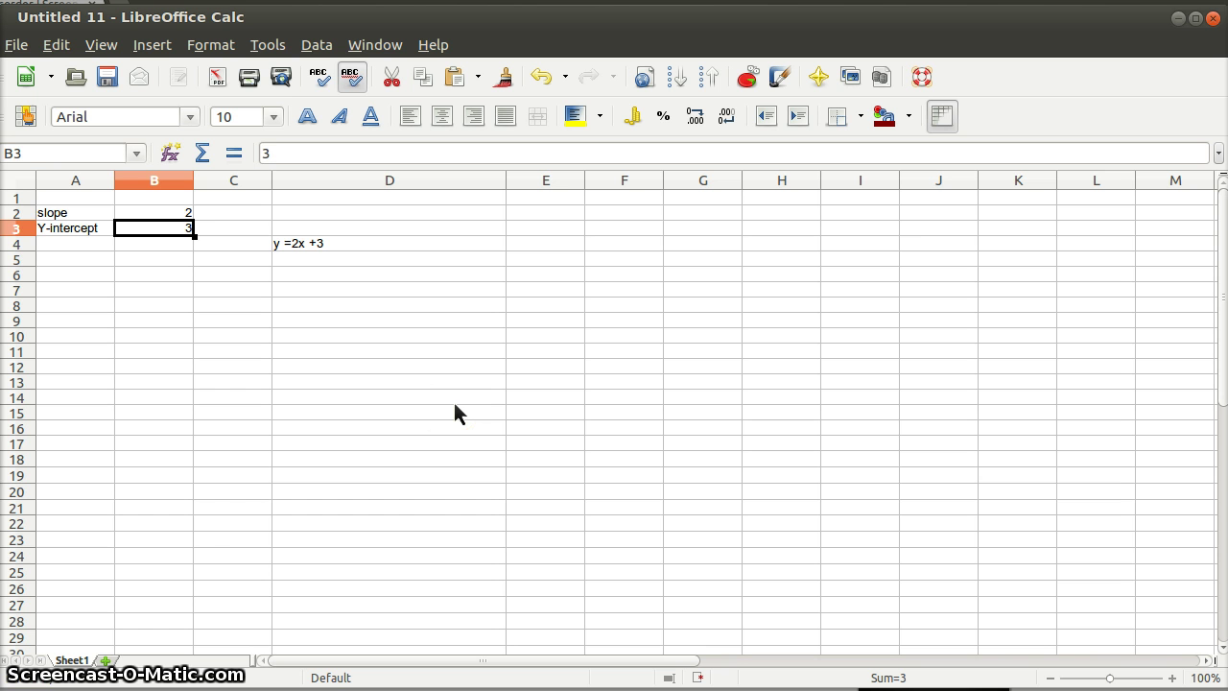
pyautogui.press('Up')
pyautogui.press('Down')
pyautogui.write('4')
pyautogui.press('Return')
# - Set the Y-intercept value in B3 to 6
pyautogui.press('Up')
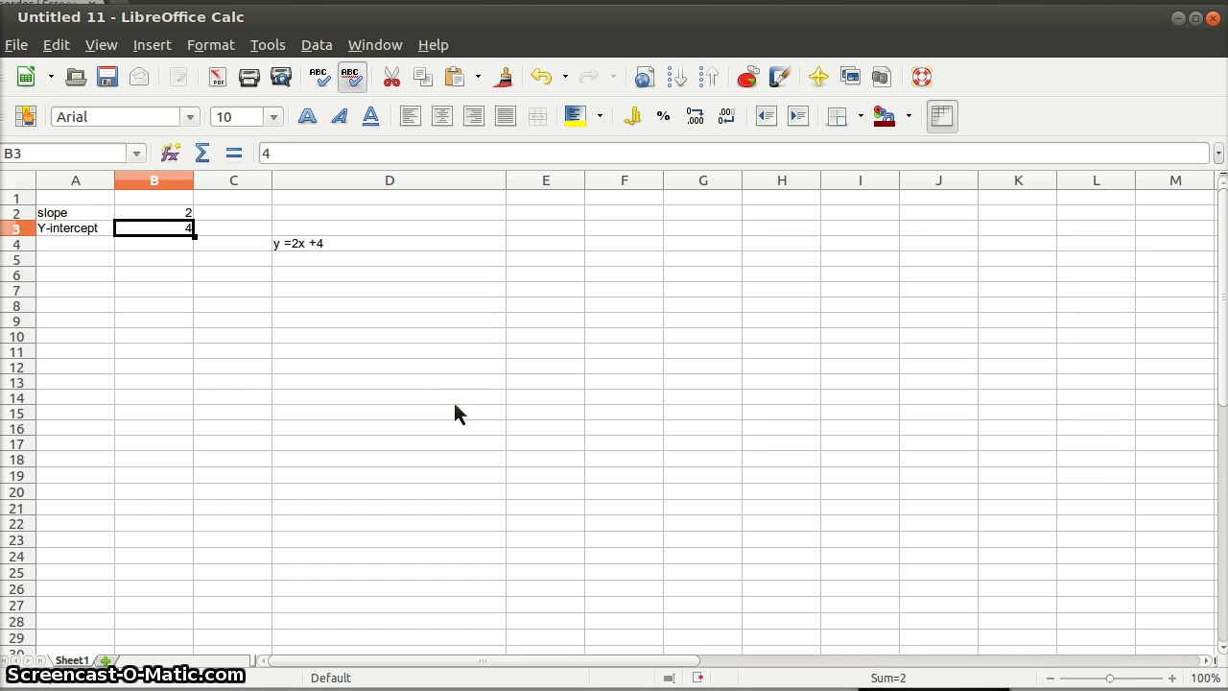
pyautogui.write('6')
pyautogui.press('Up')
# - Try 7 as the slope value in B2 and replace it with 8
pyautogui.press('Down')
pyautogui.press('Up')
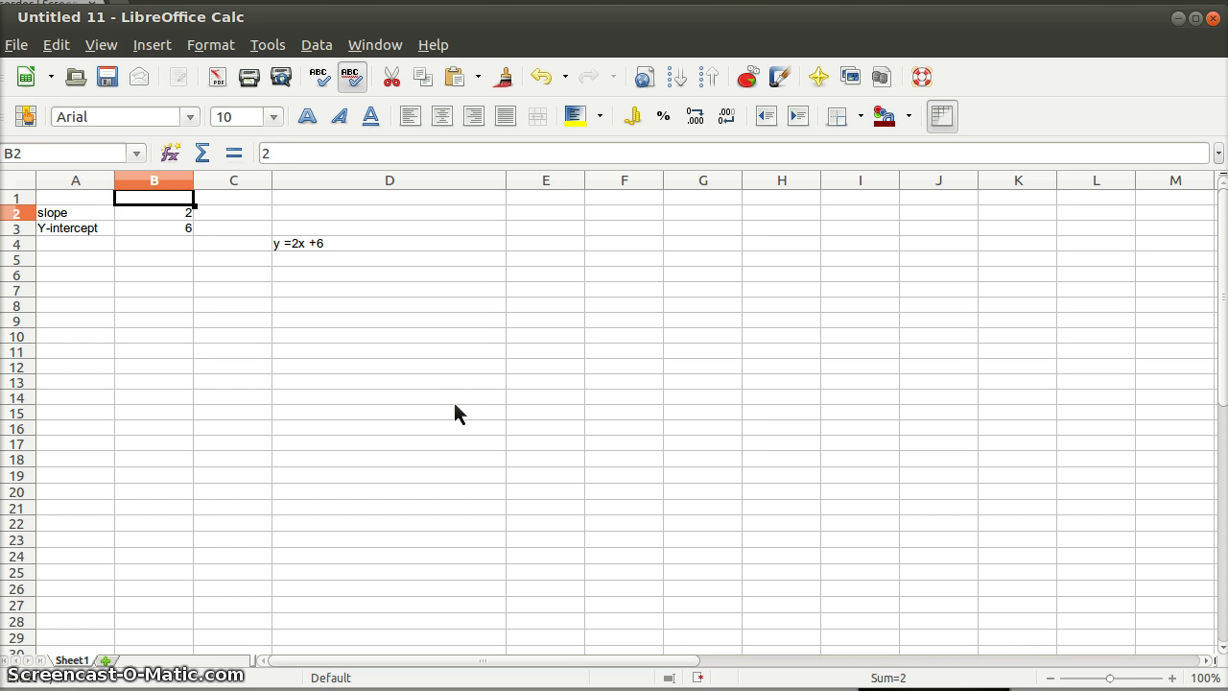
pyautogui.write('7')
pyautogui.press('Return')
pyautogui.press('Up')
pyautogui.write('8')
pyautogui.press('Return')
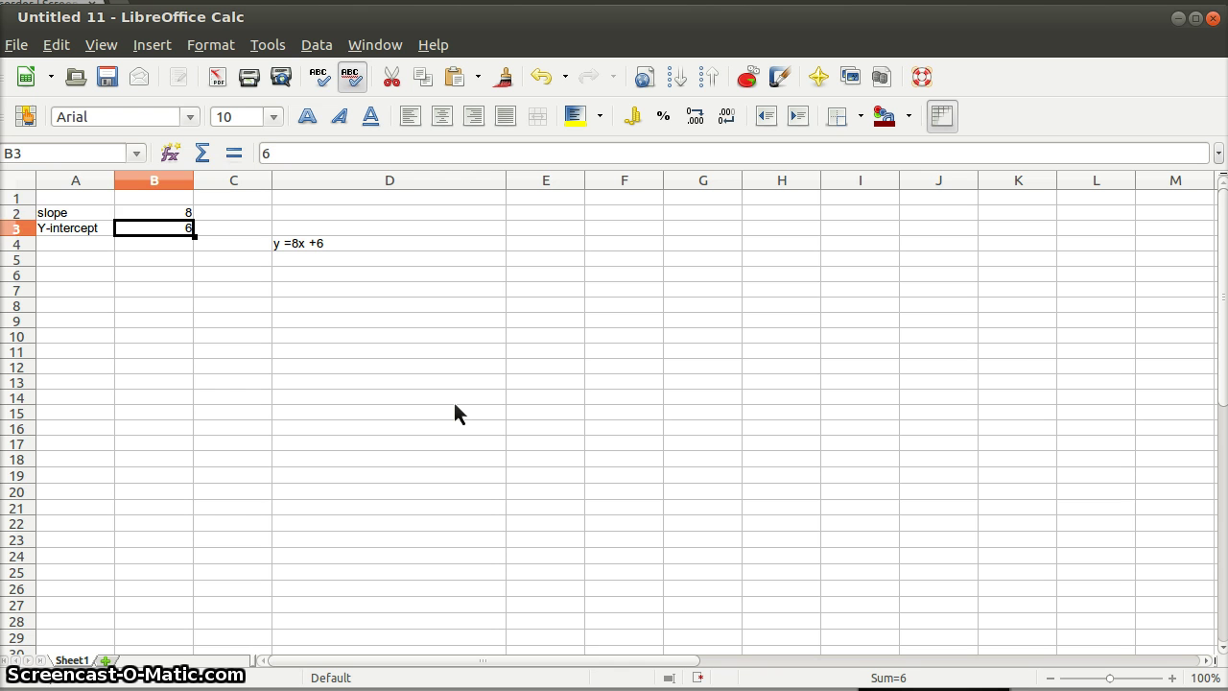
pyautogui.press('Up')
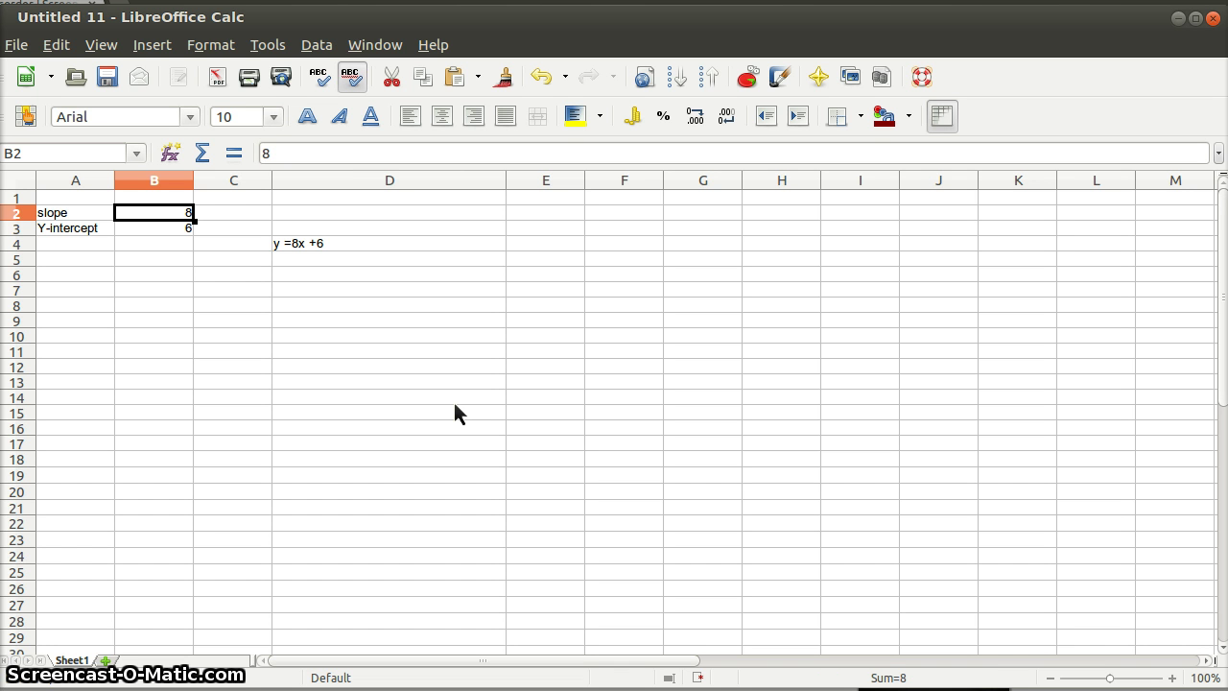
pyautogui.press('Down')
pyautogui.press('Down')
pyautogui.press('Down')
pyautogui.press('Down')
pyautogui.press('Down')
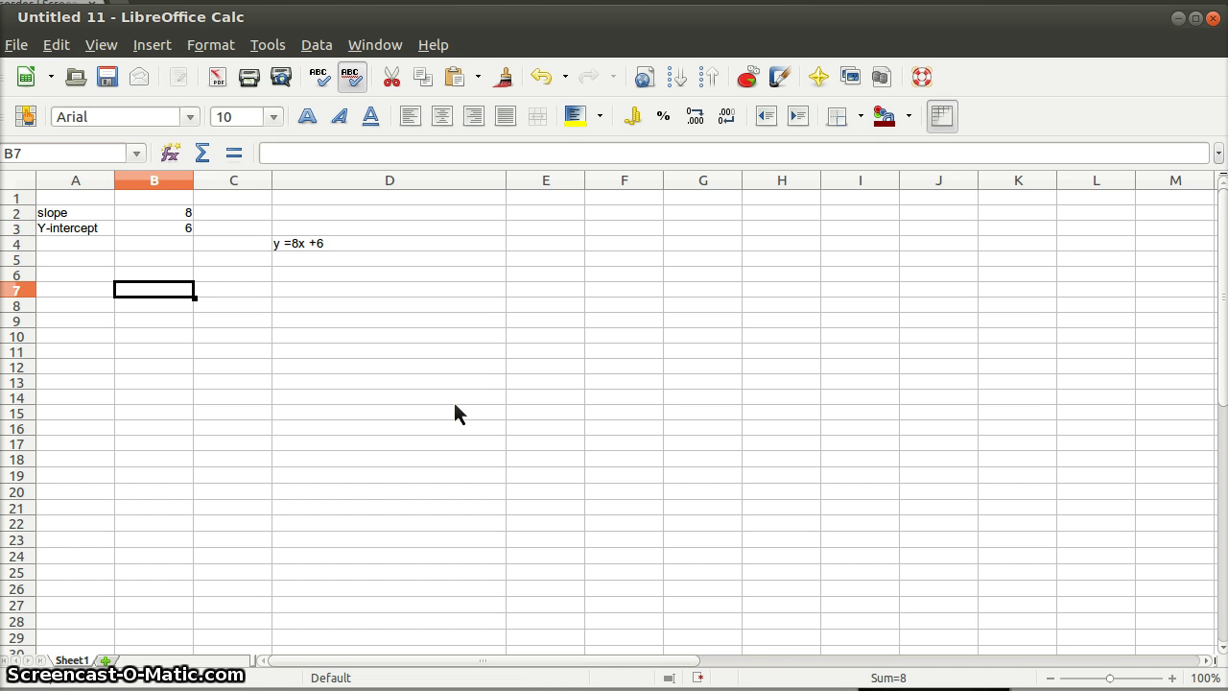
pyautogui.press('Up')
pyautogui.press('Up')
pyautogui.press('Up')
pyautogui.press('Up')
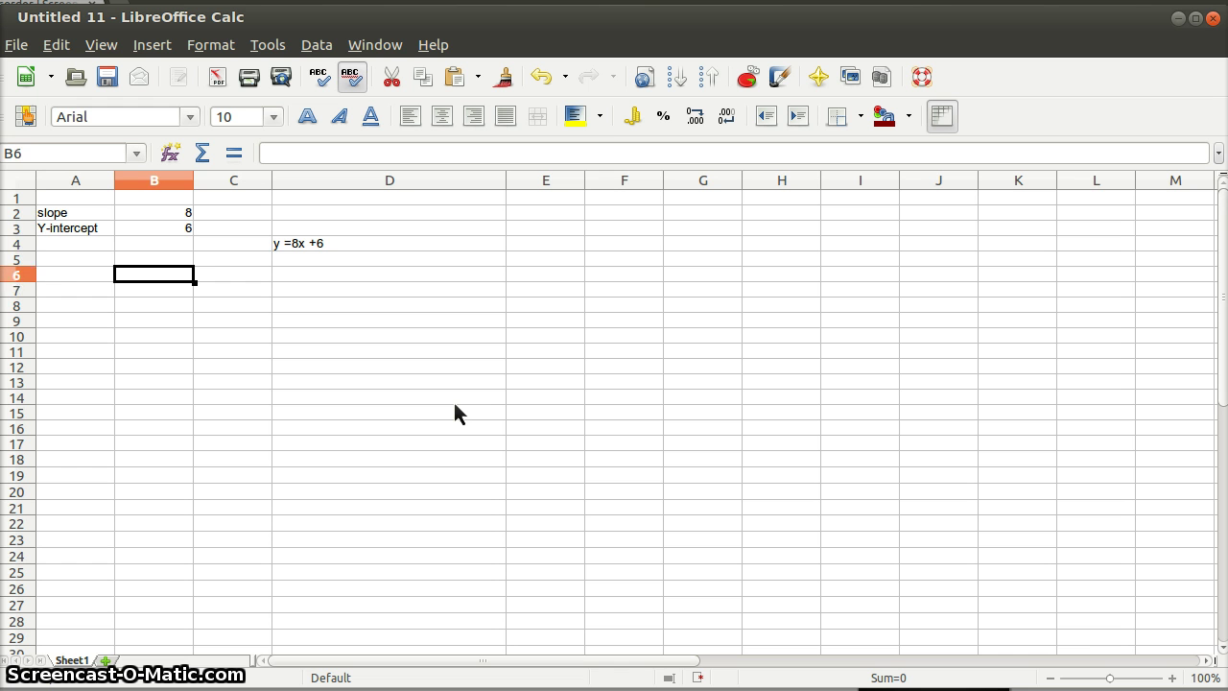
# - Start a conditional formatting rule for slope cell B2 with the condition that the cell value is equal to 0
pyautogui.press('Up')
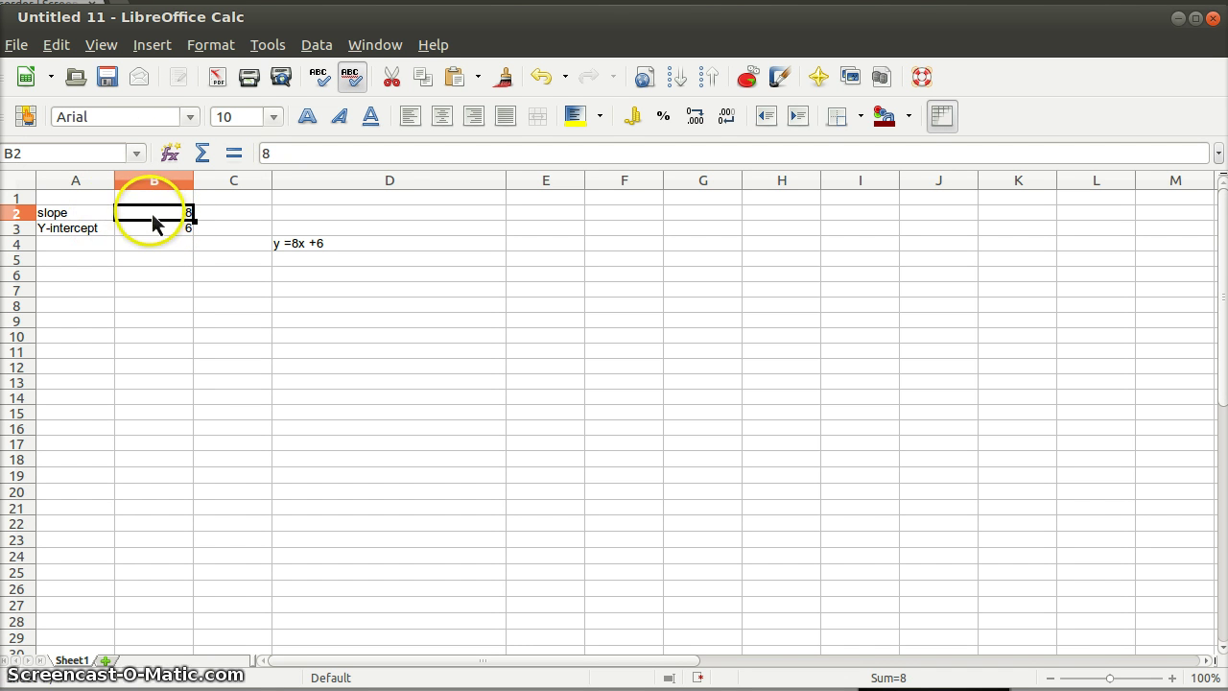
pyautogui.click(201, 50)
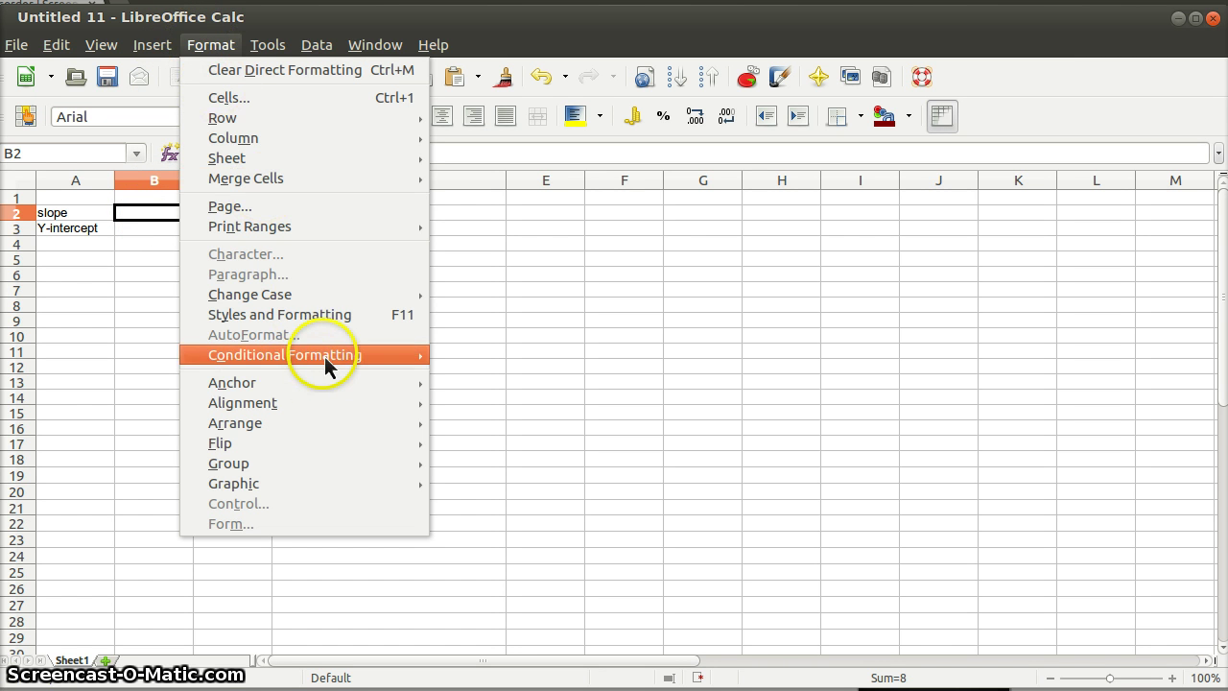
pyautogui.moveTo(325, 356)
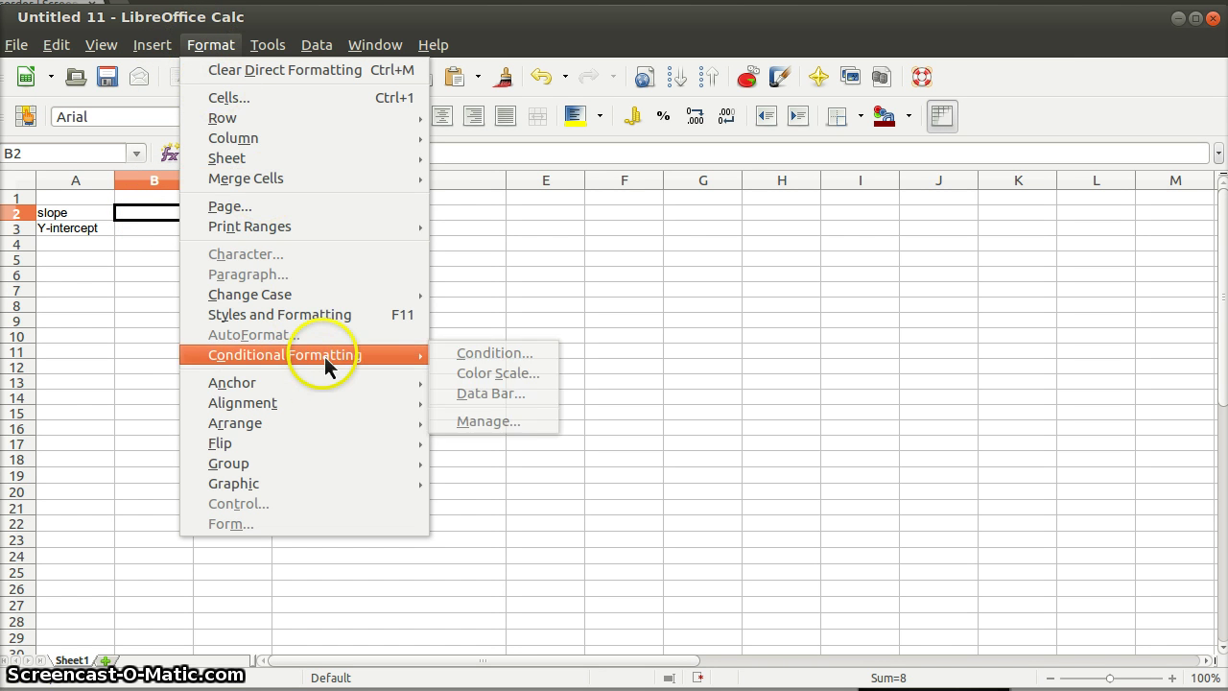
pyautogui.click(467, 355)
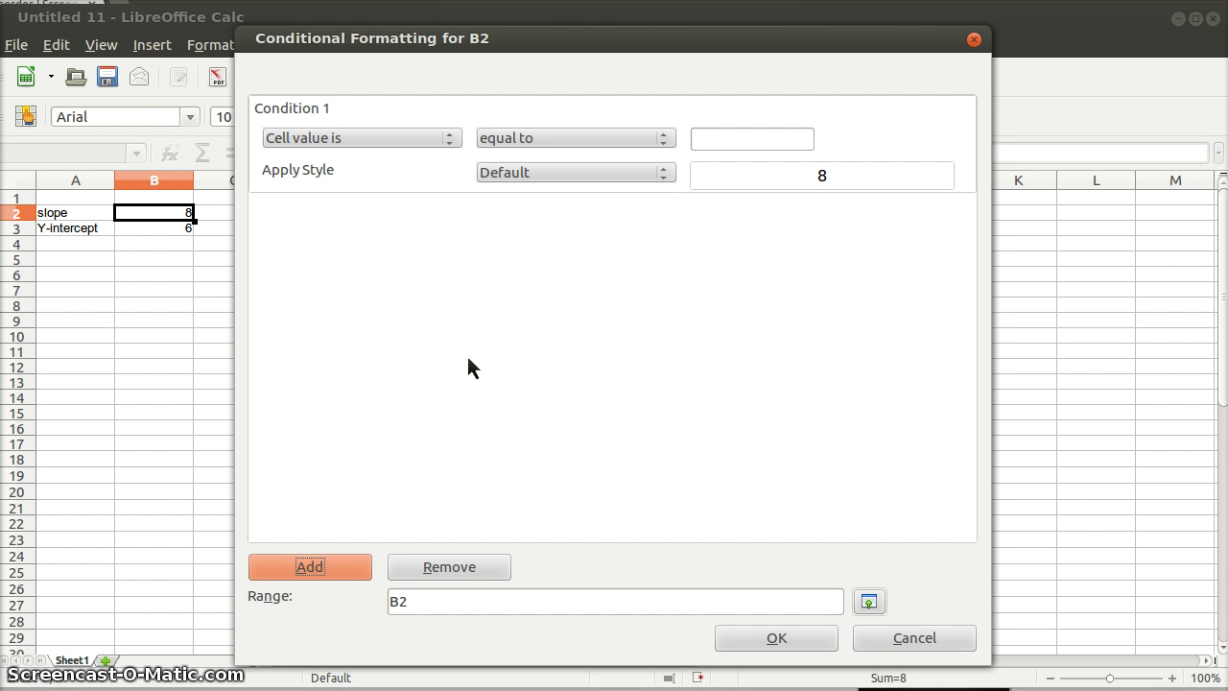
pyautogui.click(338, 143)
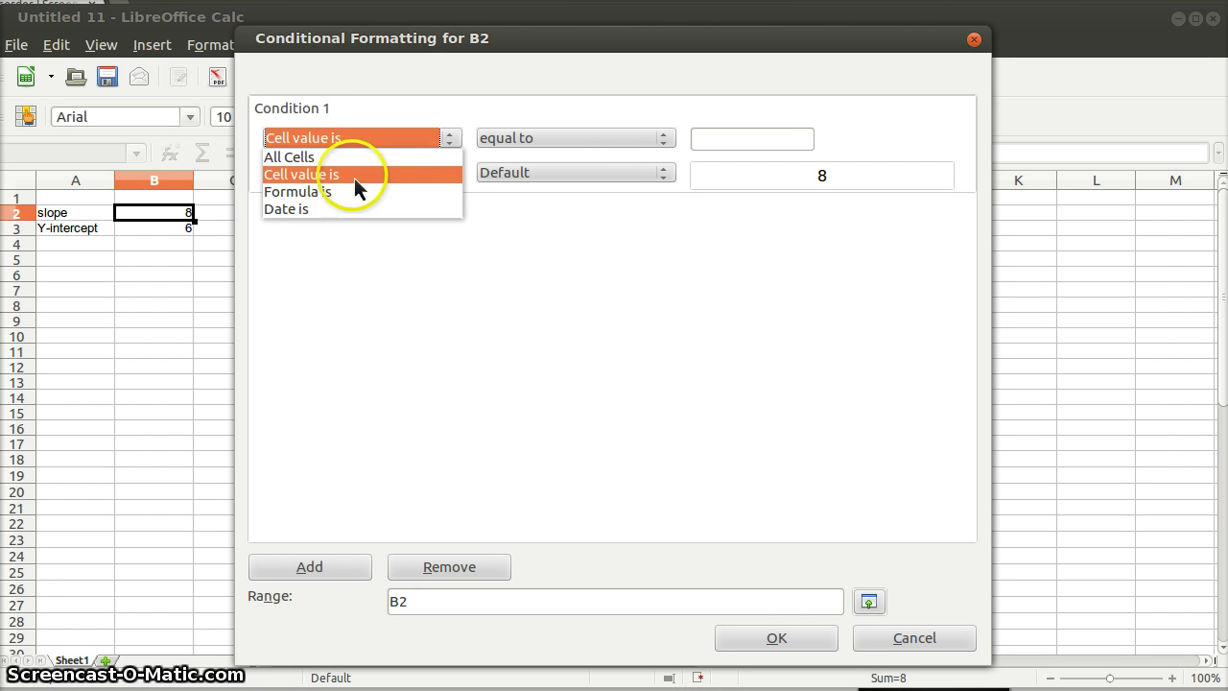
pyautogui.click(354, 174)
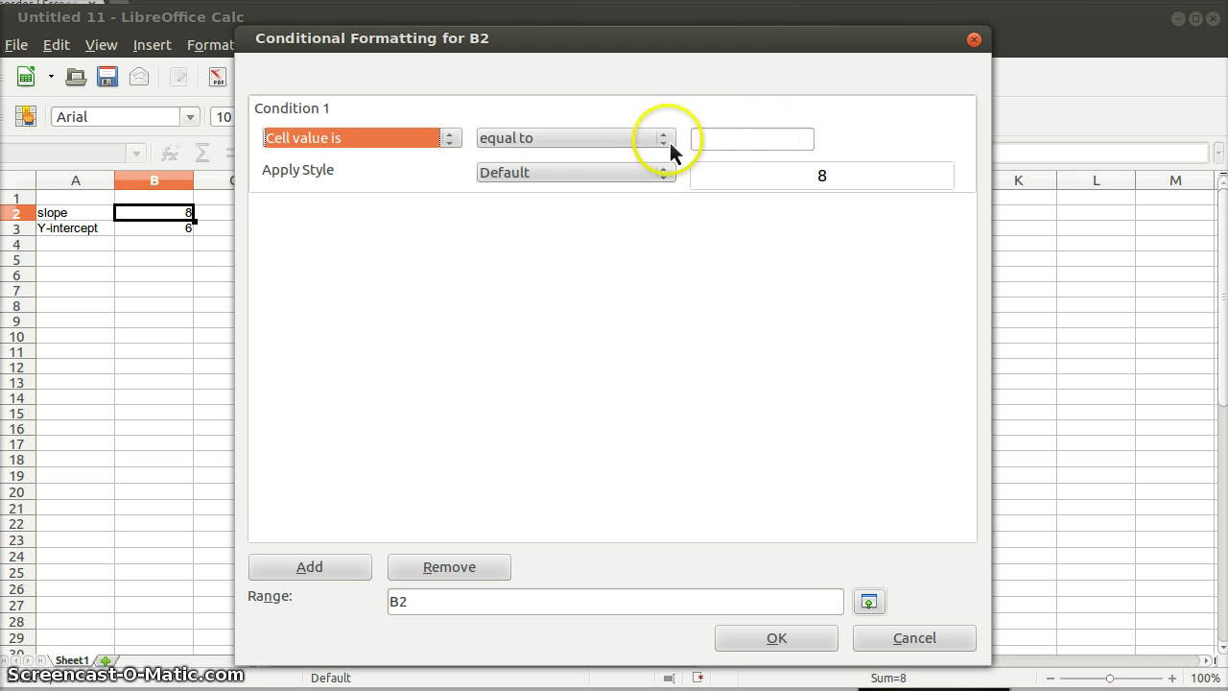
pyautogui.click(719, 147)
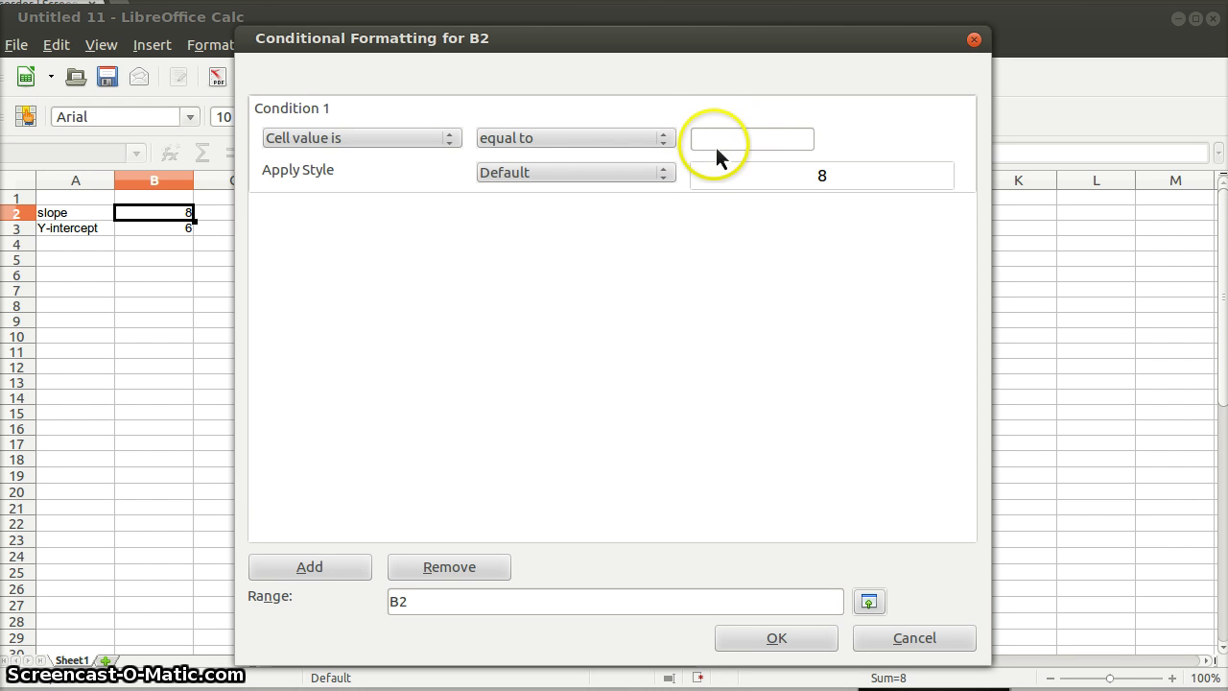
pyautogui.write('8')
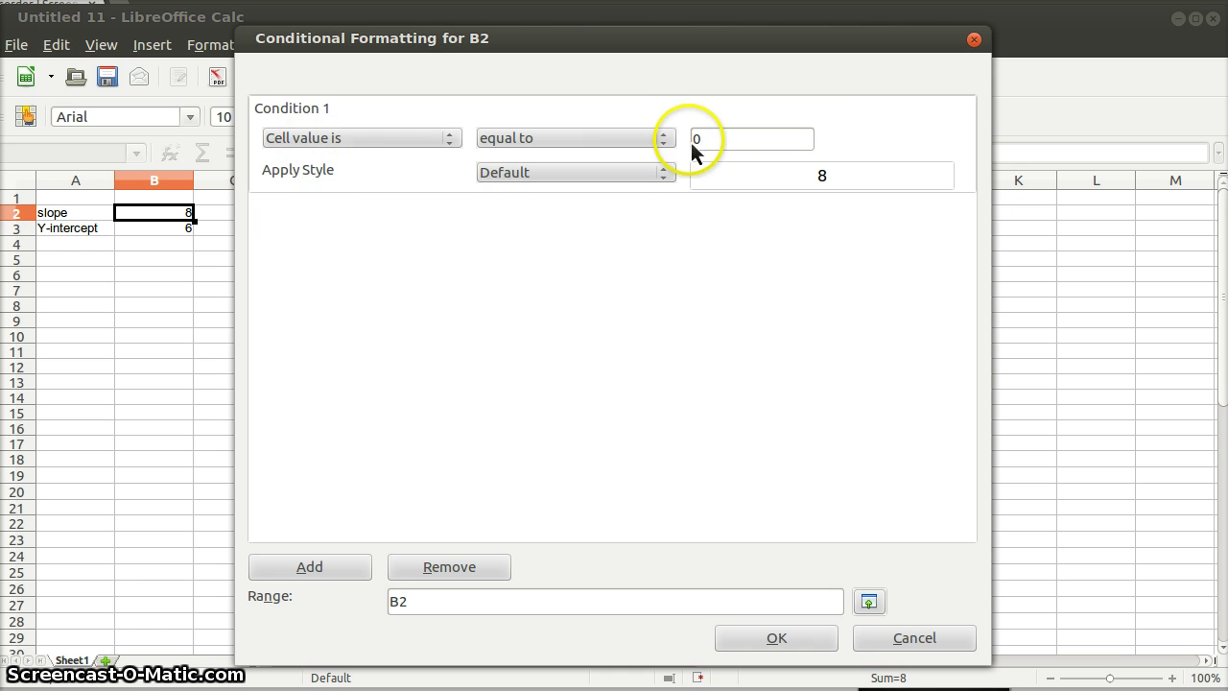
# - Create a new cell style with a Light cyan background for the condition and apply the rule to B2
pyautogui.click(544, 176)
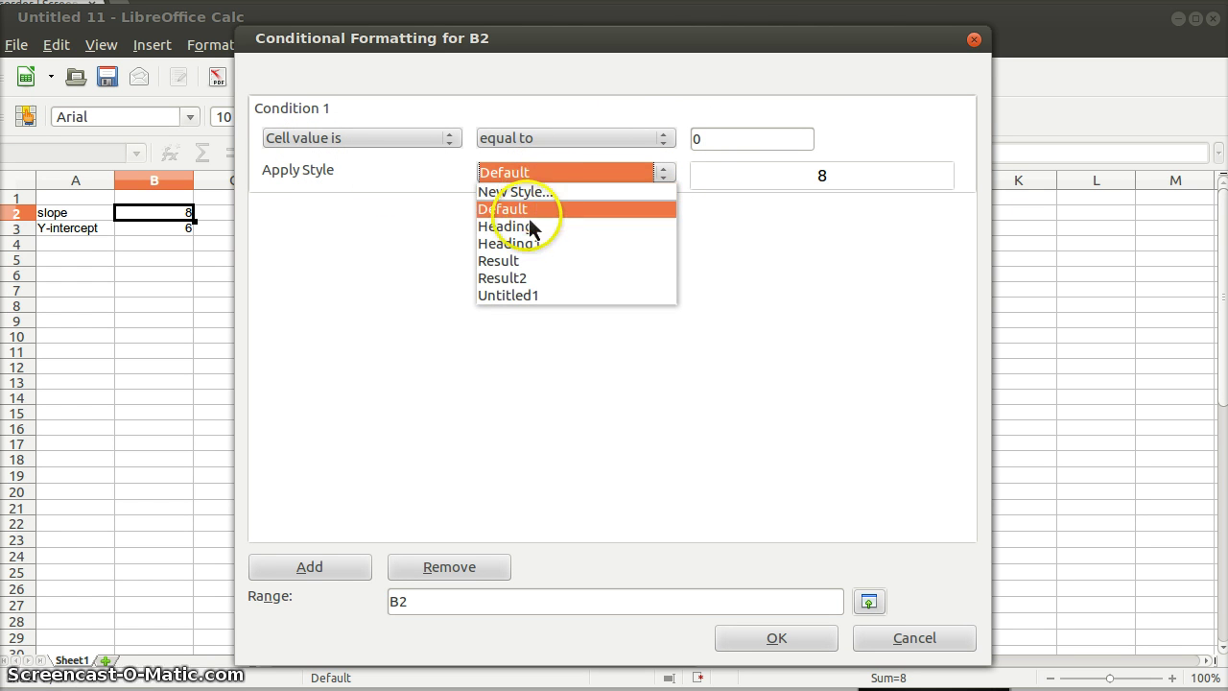
pyautogui.click(532, 197)
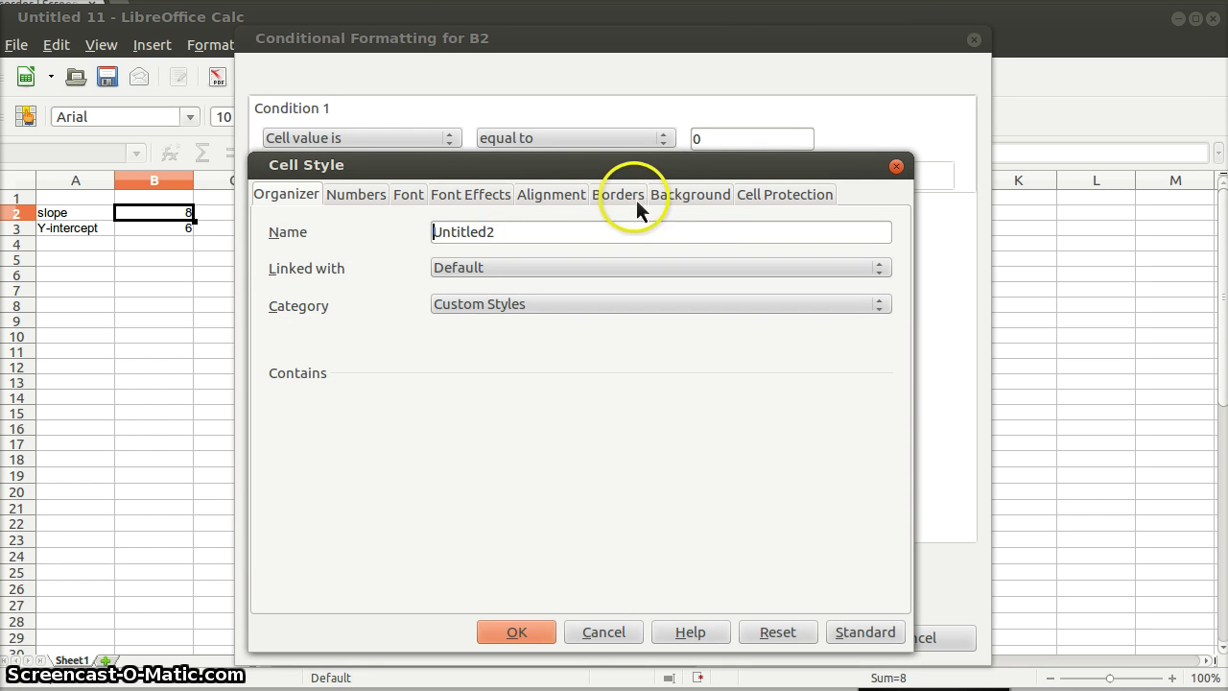
pyautogui.click(691, 197)
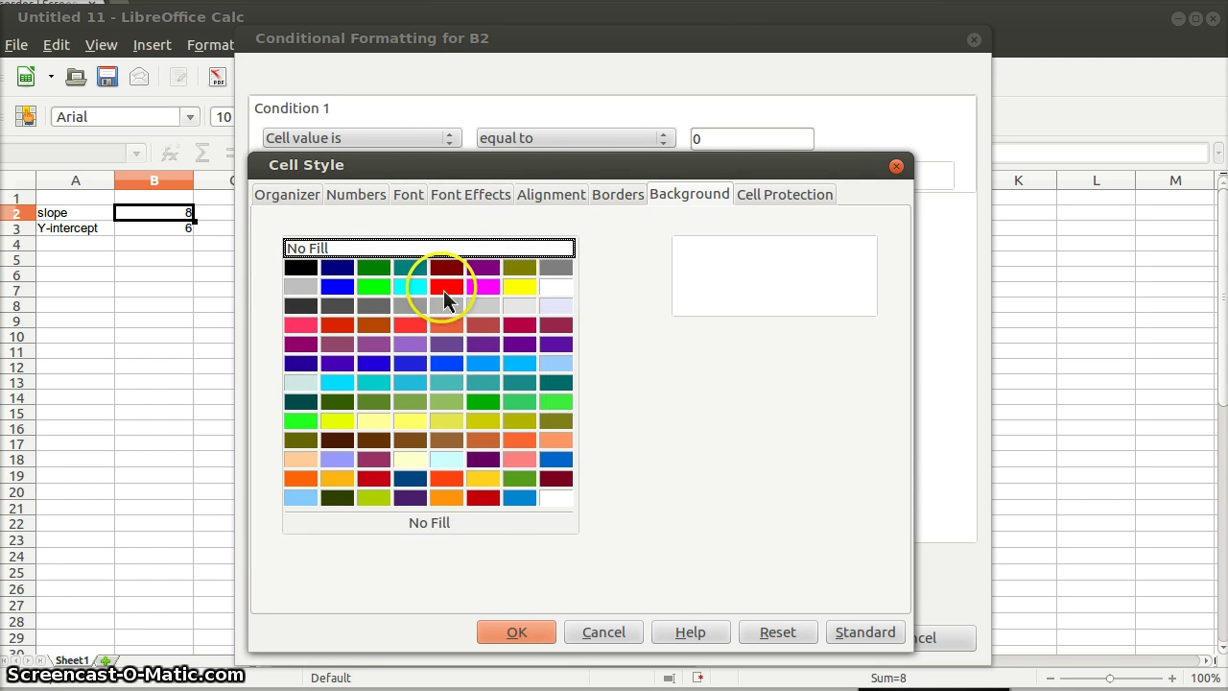
pyautogui.click(403, 288)
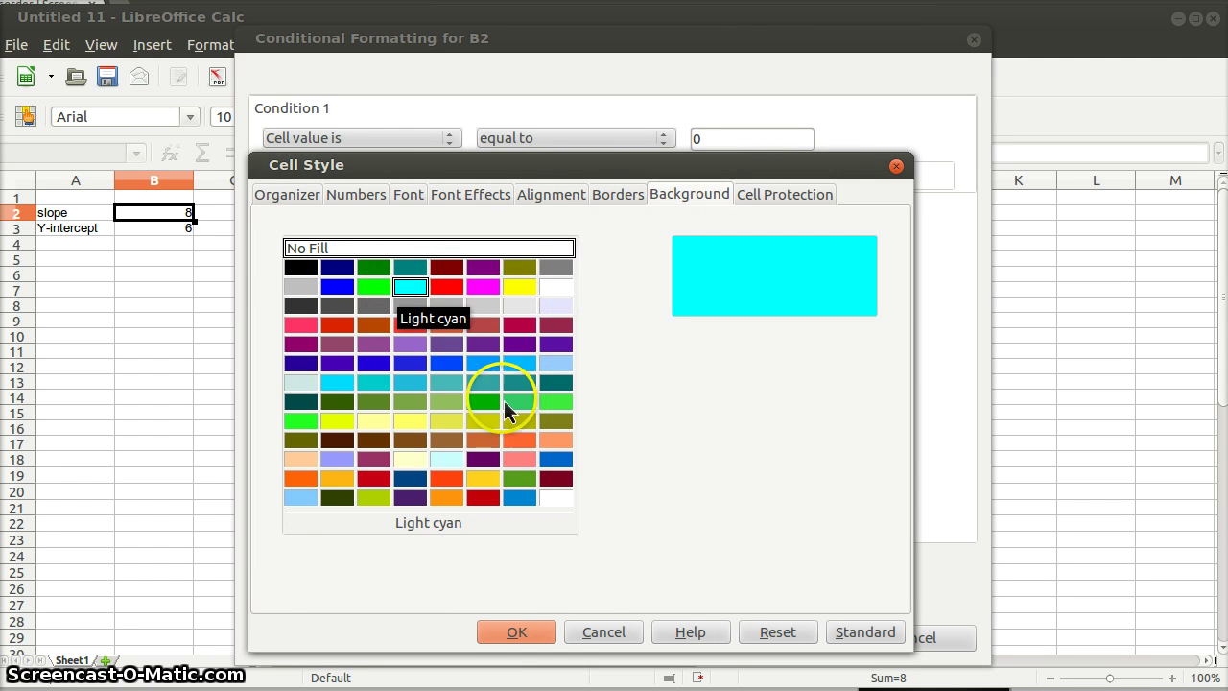
pyautogui.click(524, 631)
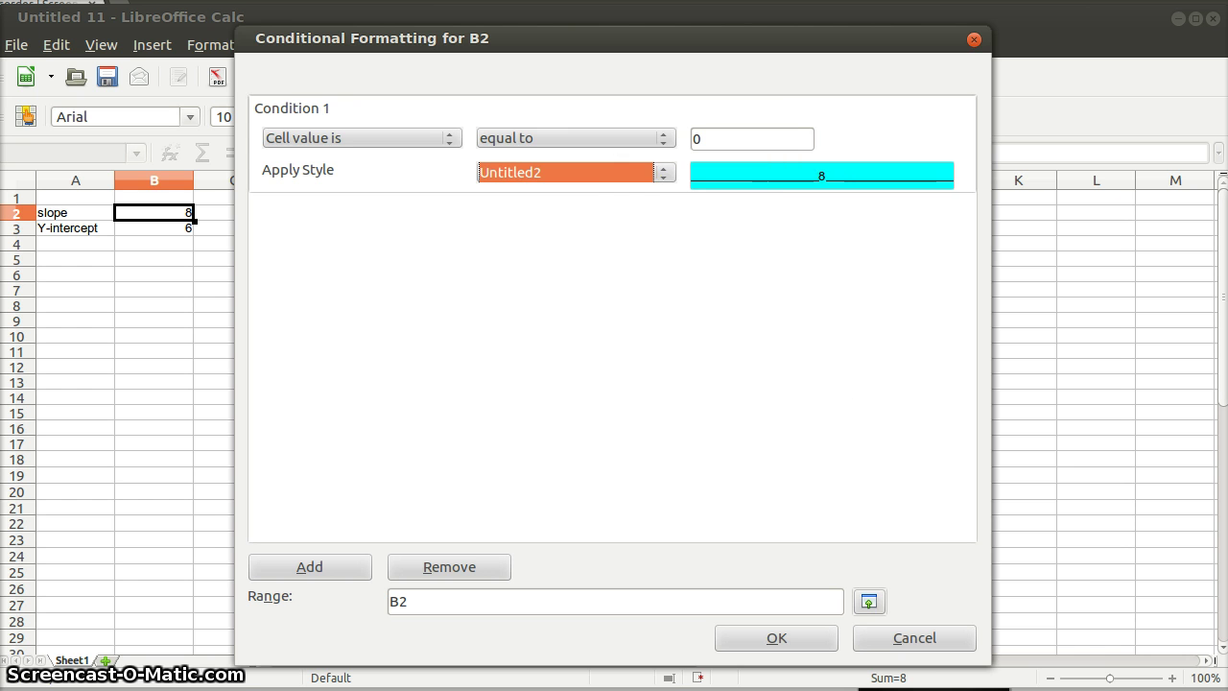
pyautogui.press('Return')
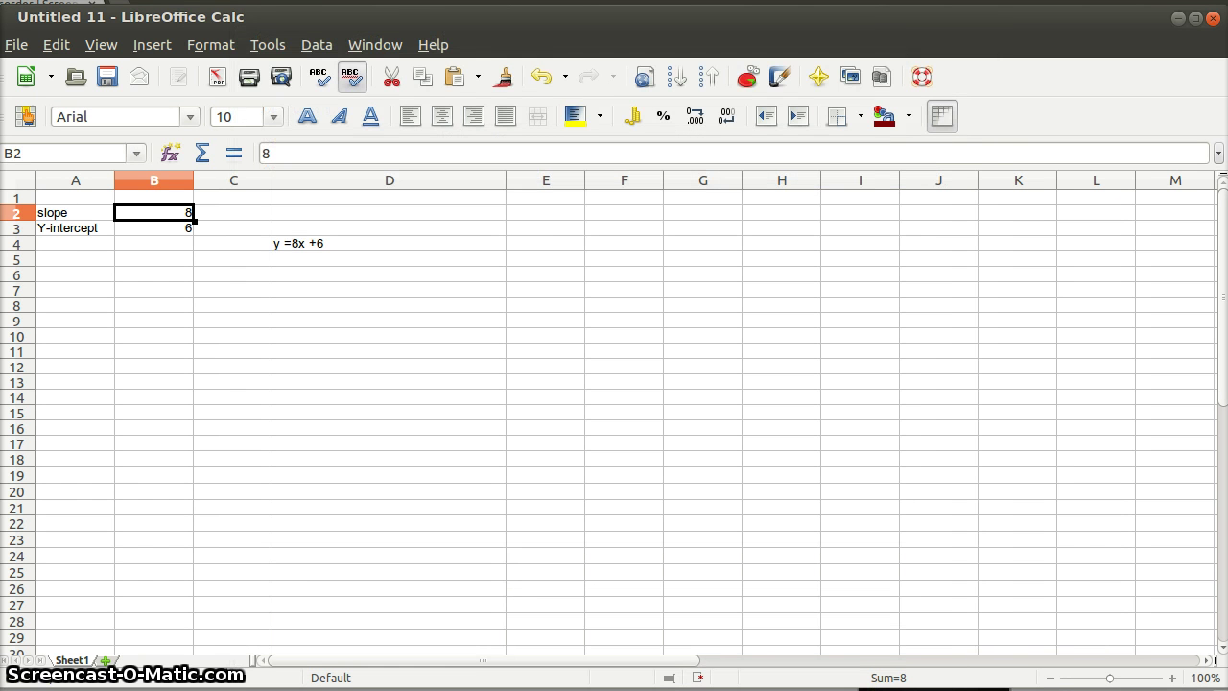
# - Set the slope value in B2 to 0 to test the conditional formatting
pyautogui.press('Down')
pyautogui.press('Down')
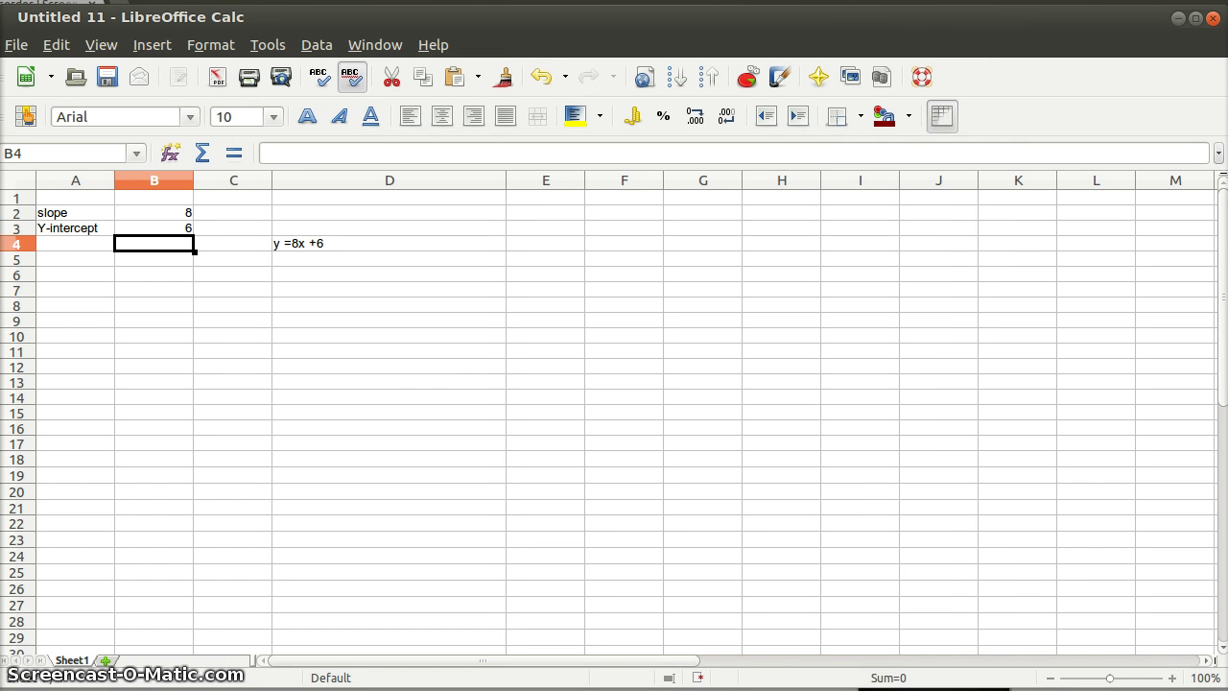
pyautogui.press('Up')
pyautogui.press('Up')
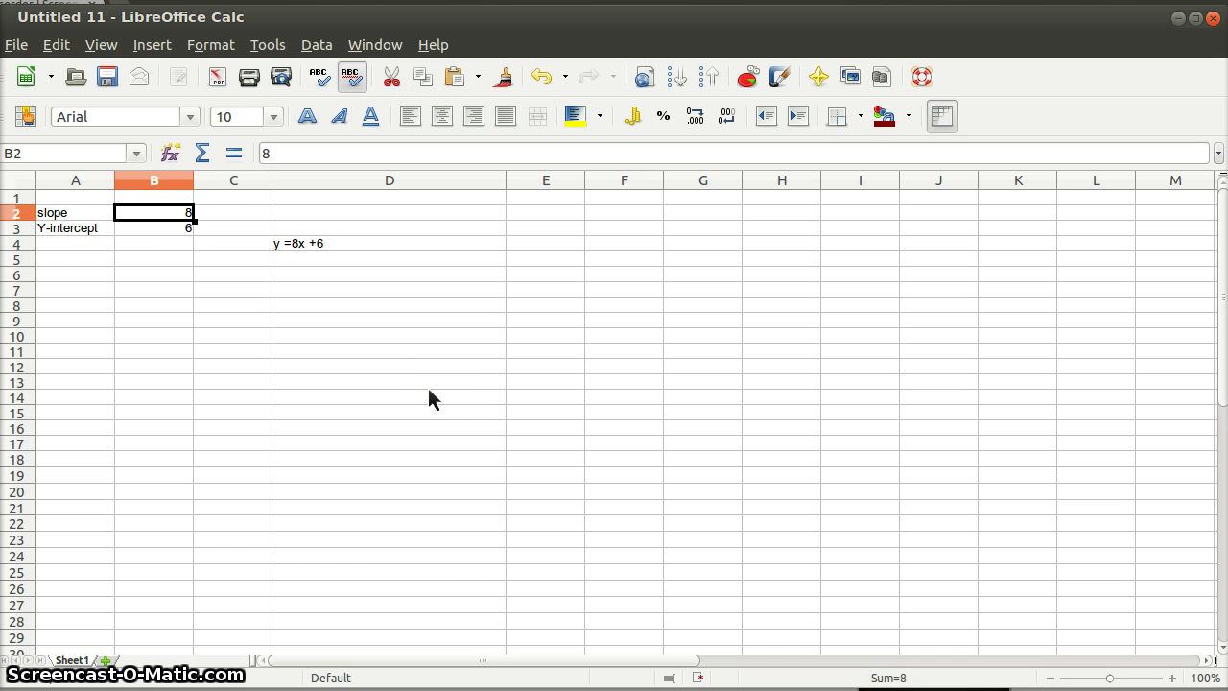
pyautogui.write('0')
pyautogui.press('Return')
# - Review the comparison options in B2's conditional formatting rule, keeping the equal to condition
pyautogui.click(187, 231)
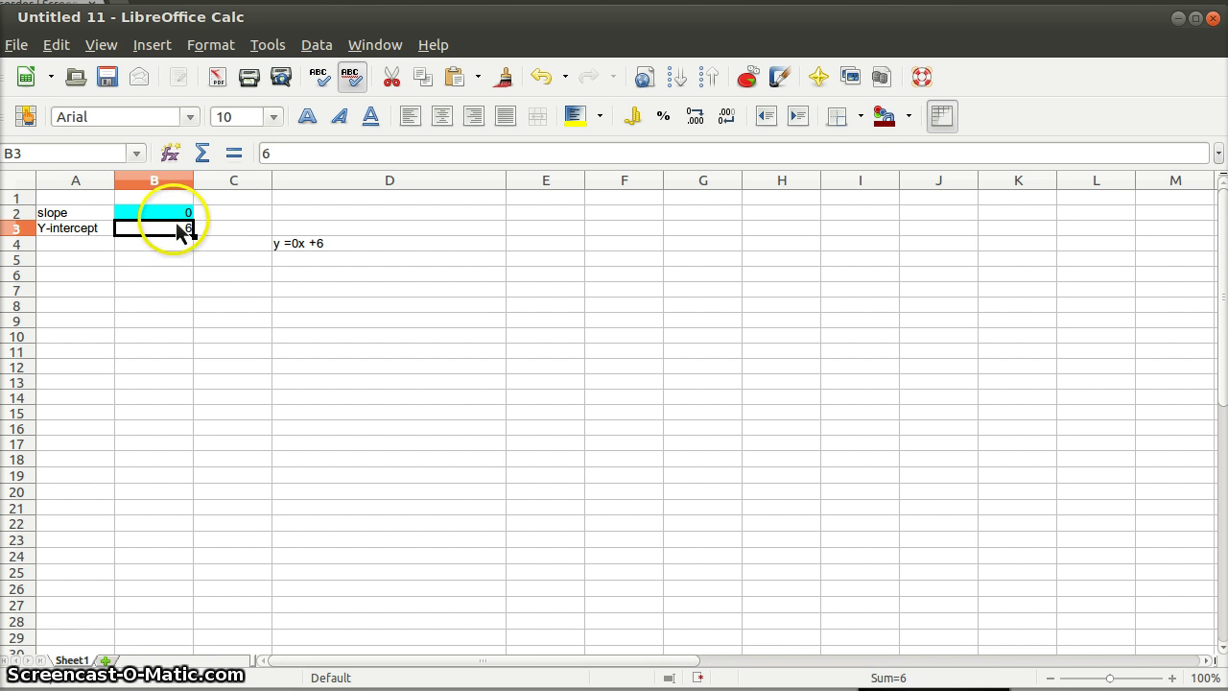
pyautogui.click(174, 202)
pyautogui.click(168, 219)
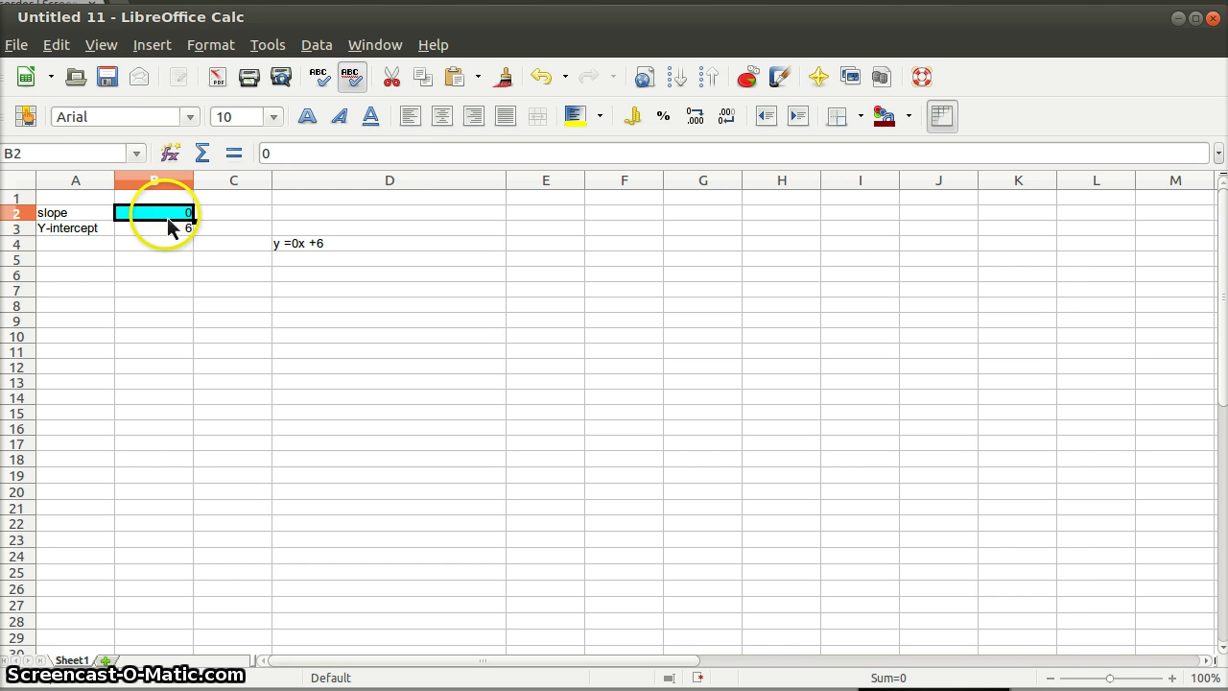
pyautogui.click(213, 45)
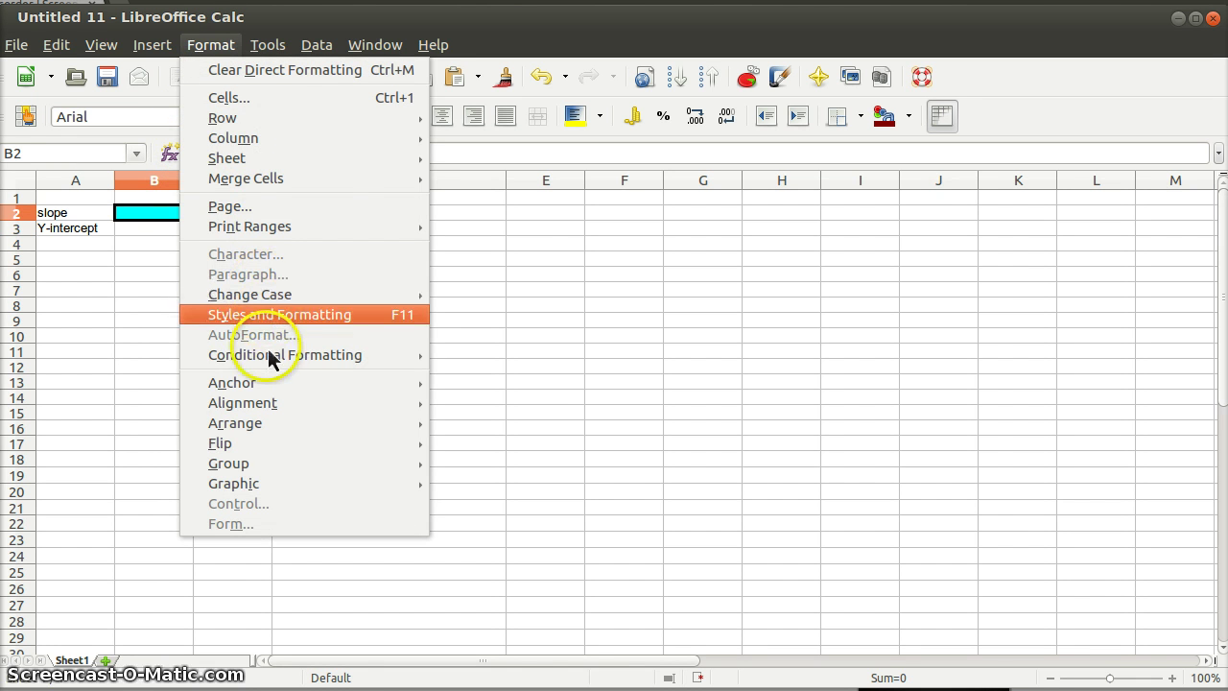
pyautogui.moveTo(323, 359)
pyautogui.click(483, 355)
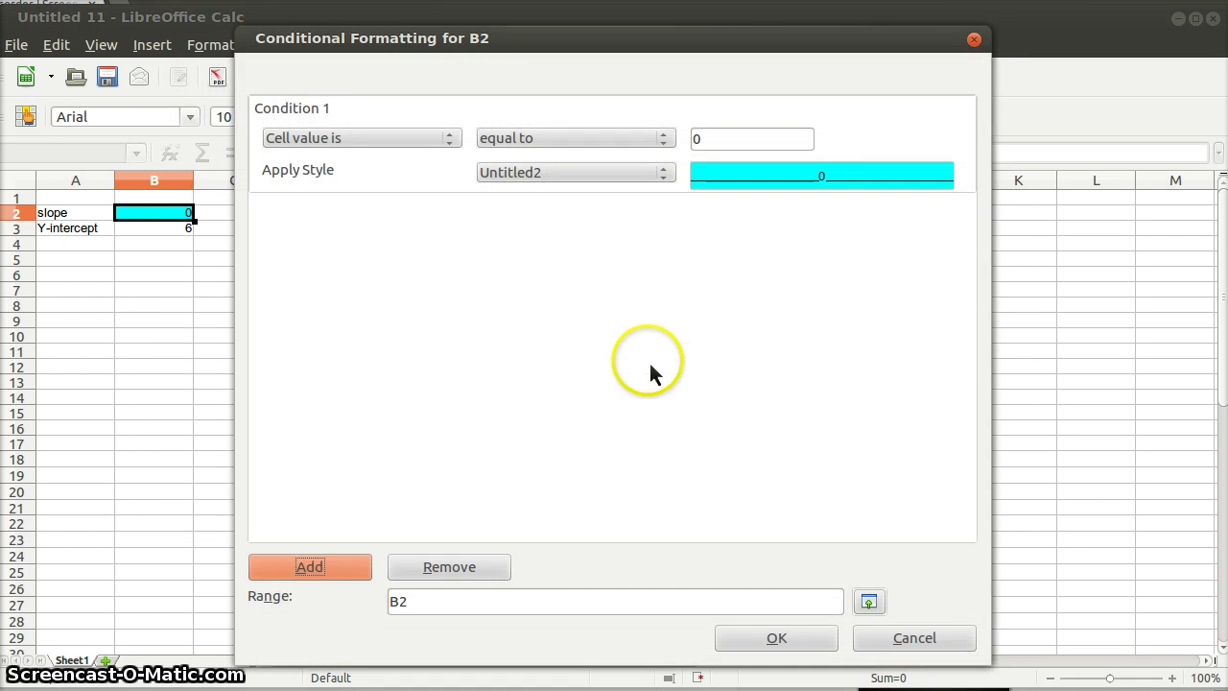
pyautogui.click(619, 139)
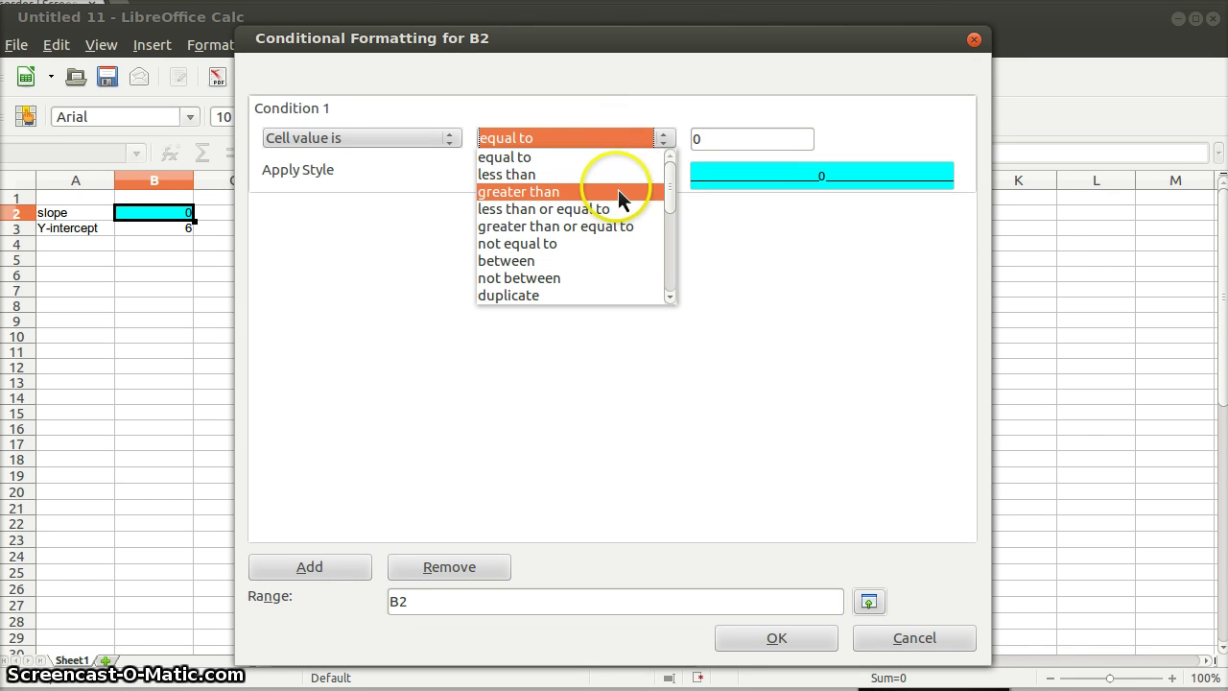
pyautogui.click(615, 157)
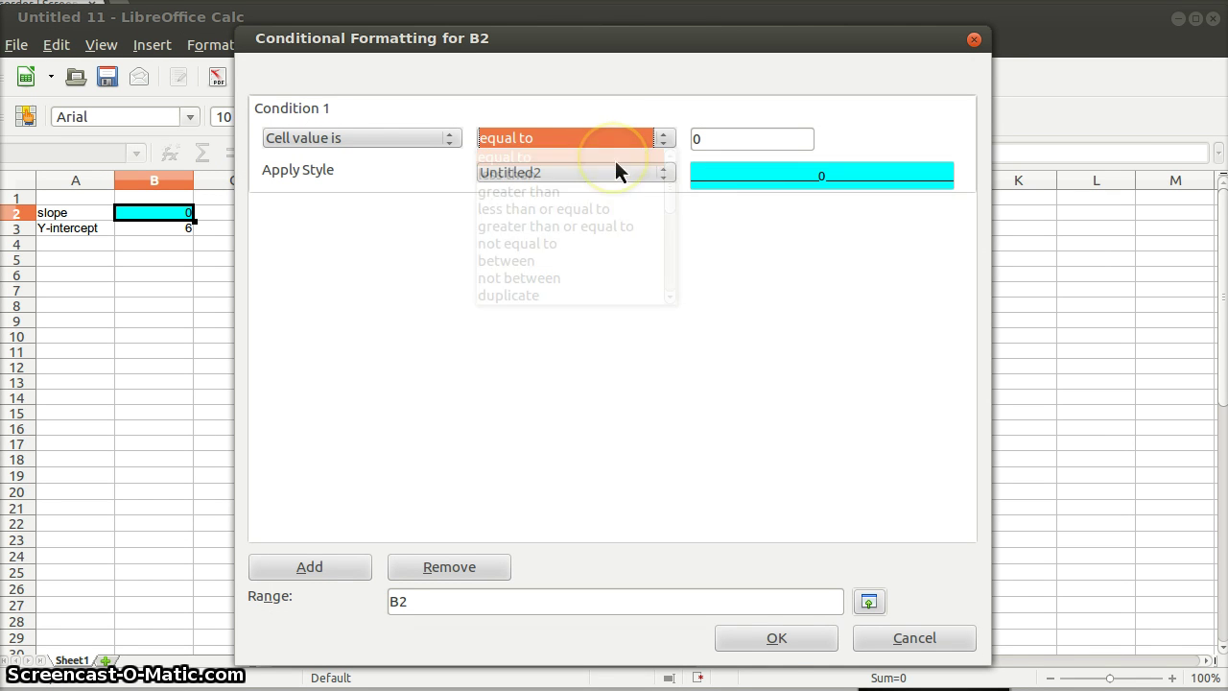
pyautogui.click(767, 639)
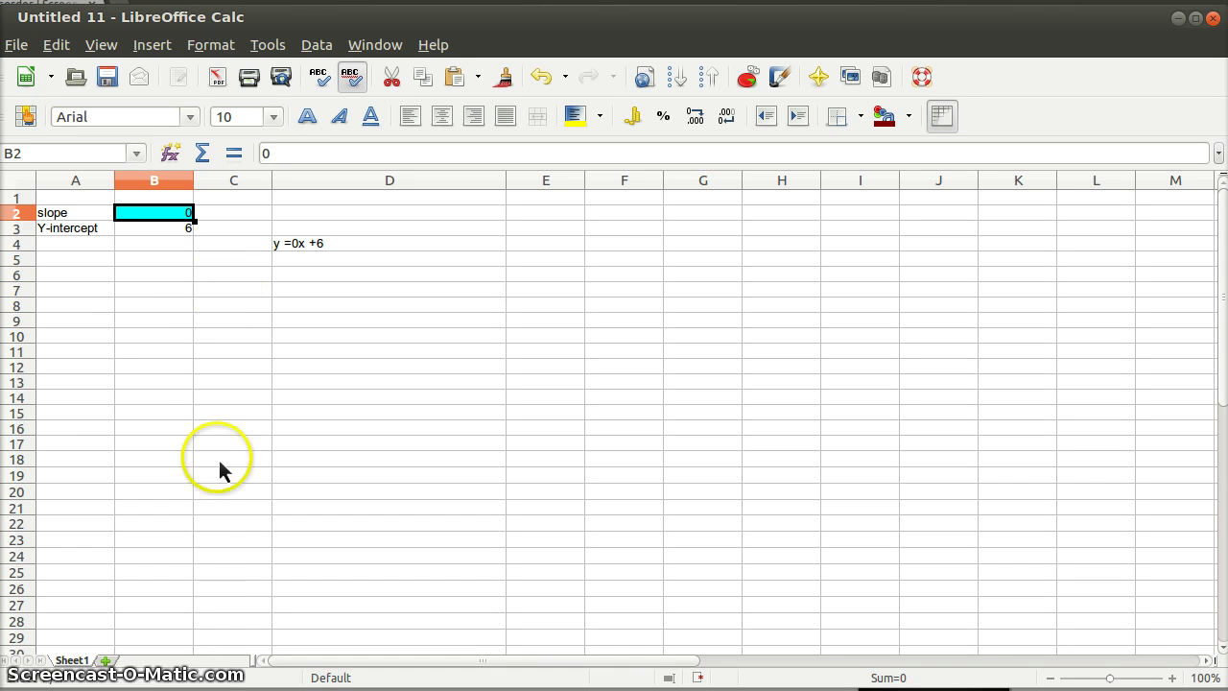
# - Enter the heading Percentage in cell B7
pyautogui.click(149, 308)
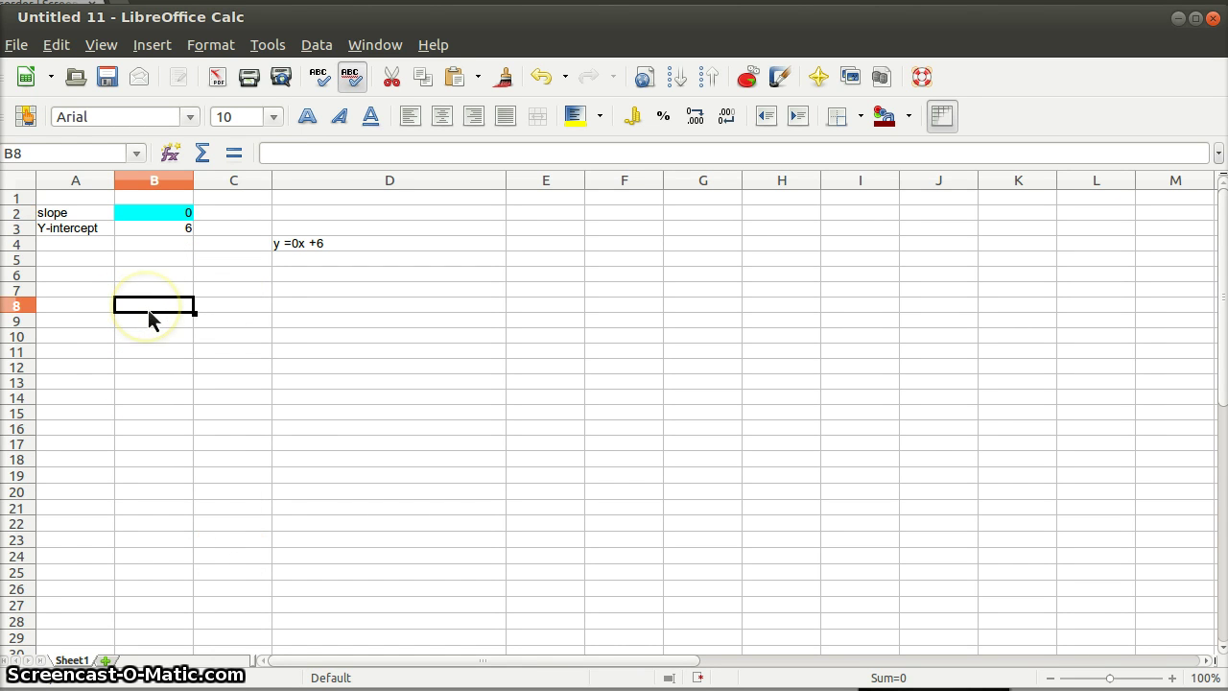
pyautogui.press('Up')
pyautogui.write('Perc')
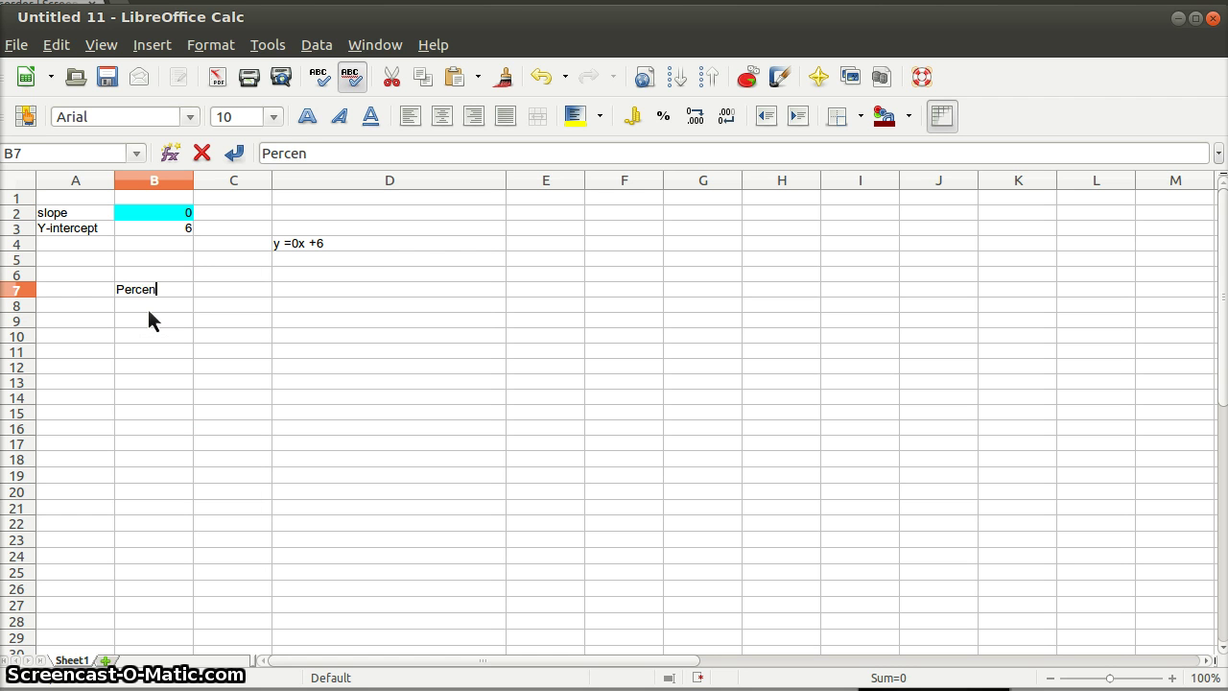
pyautogui.write('entage')
pyautogui.press('Return')
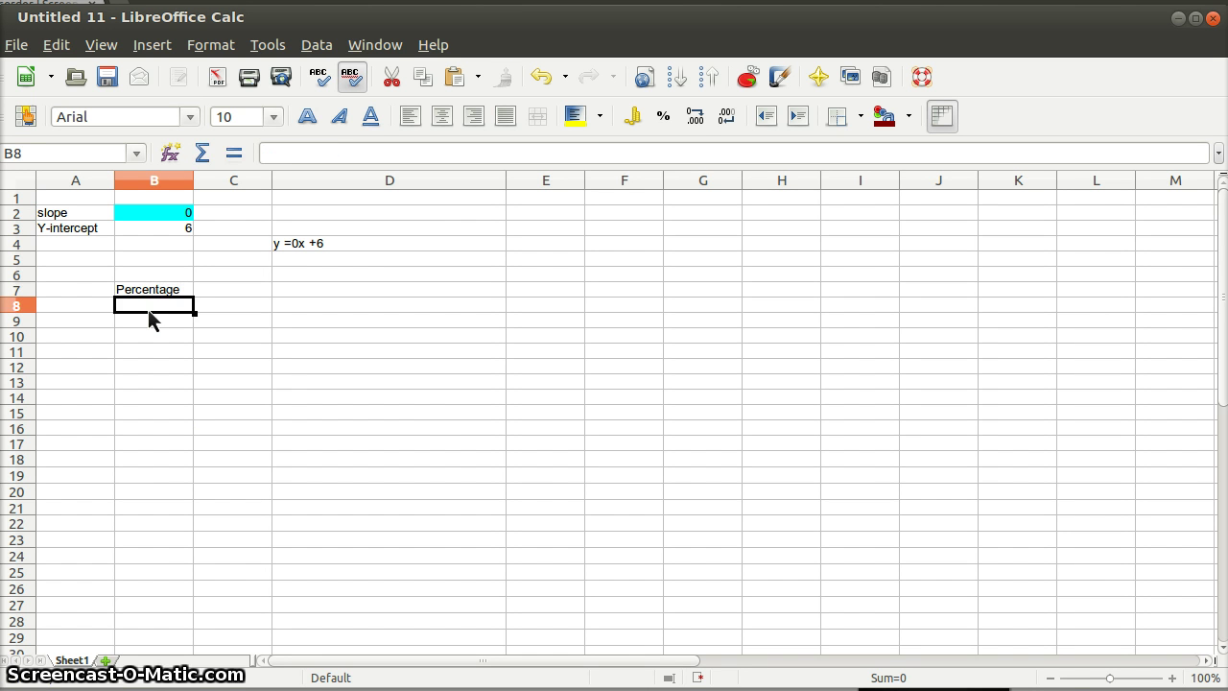
# - Enter the values 10, 20, 70 and 90 under the Percentage heading in cells B8 to B11
pyautogui.write('.')
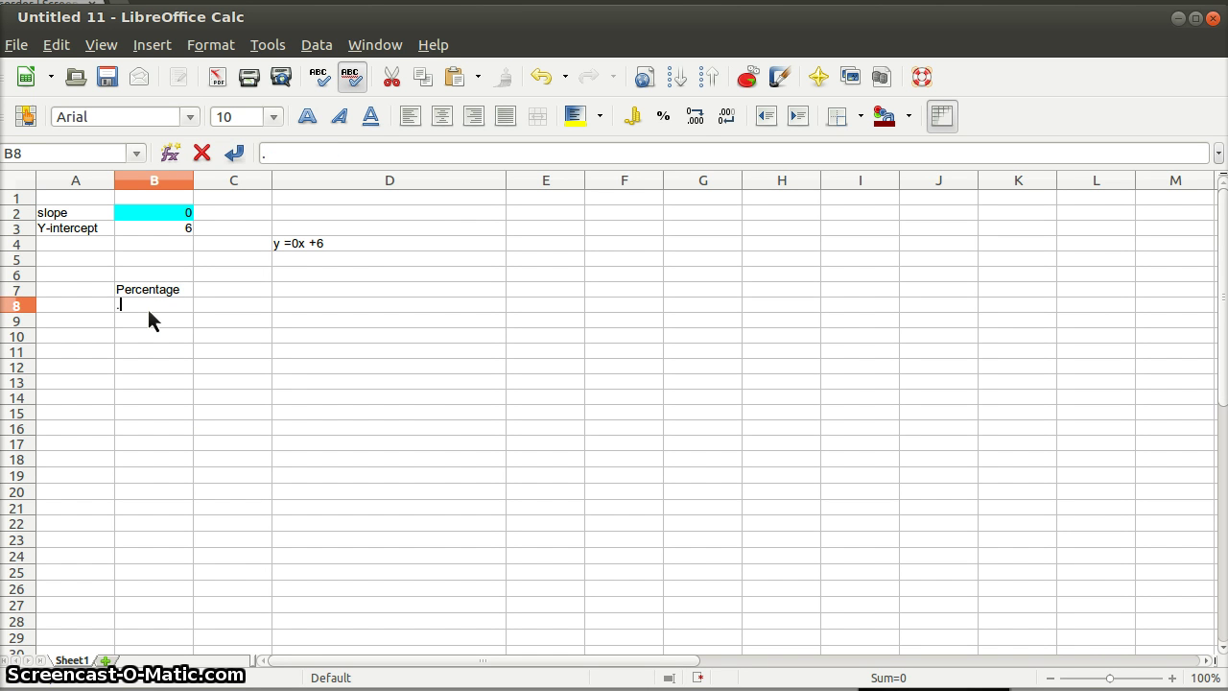
pyautogui.write('.')
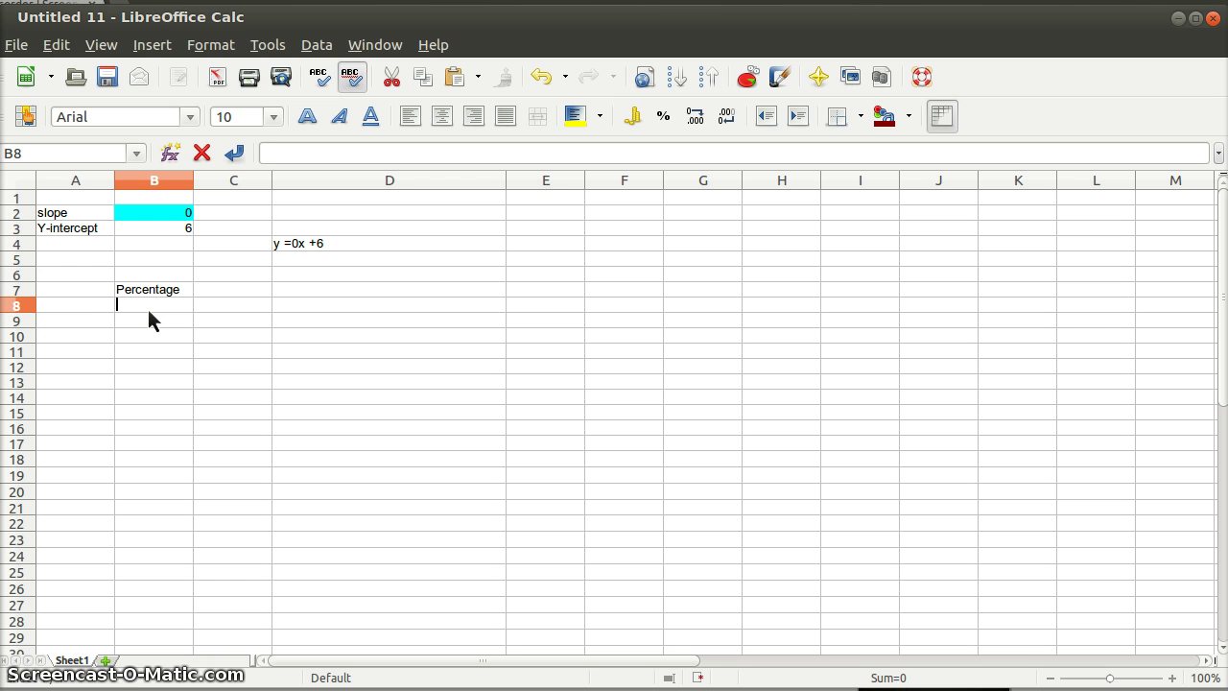
pyautogui.press('BackSpace')
pyautogui.write('10')
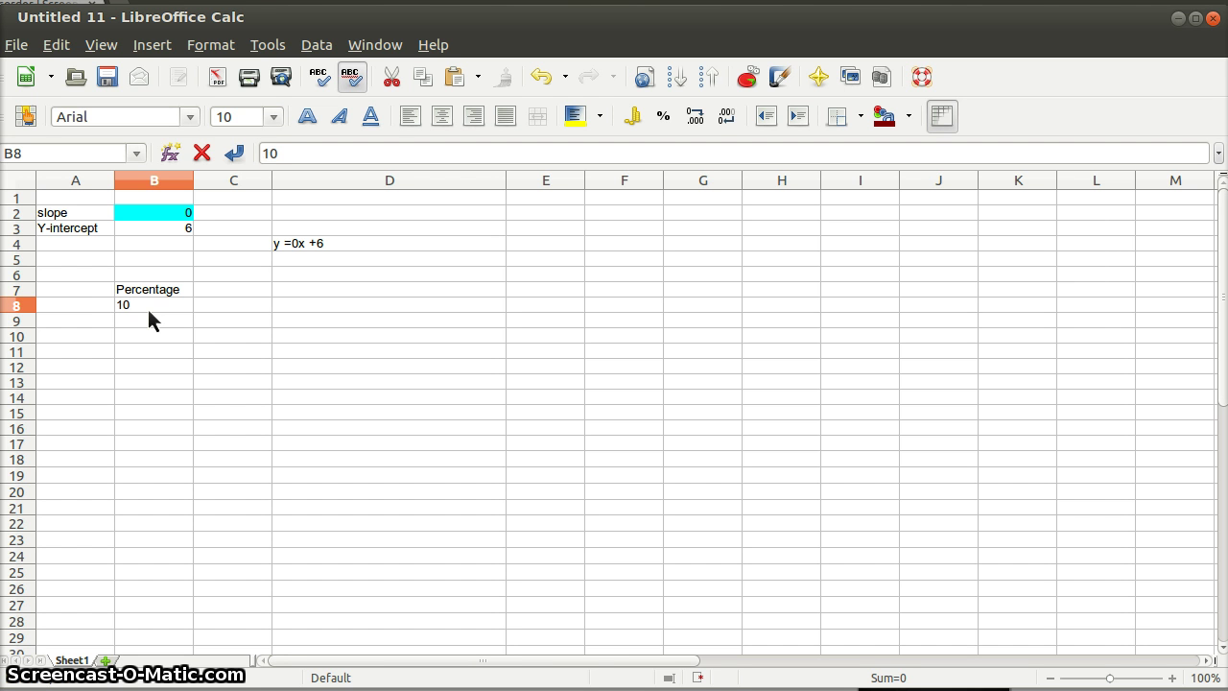
pyautogui.press('Return')
pyautogui.write('20')
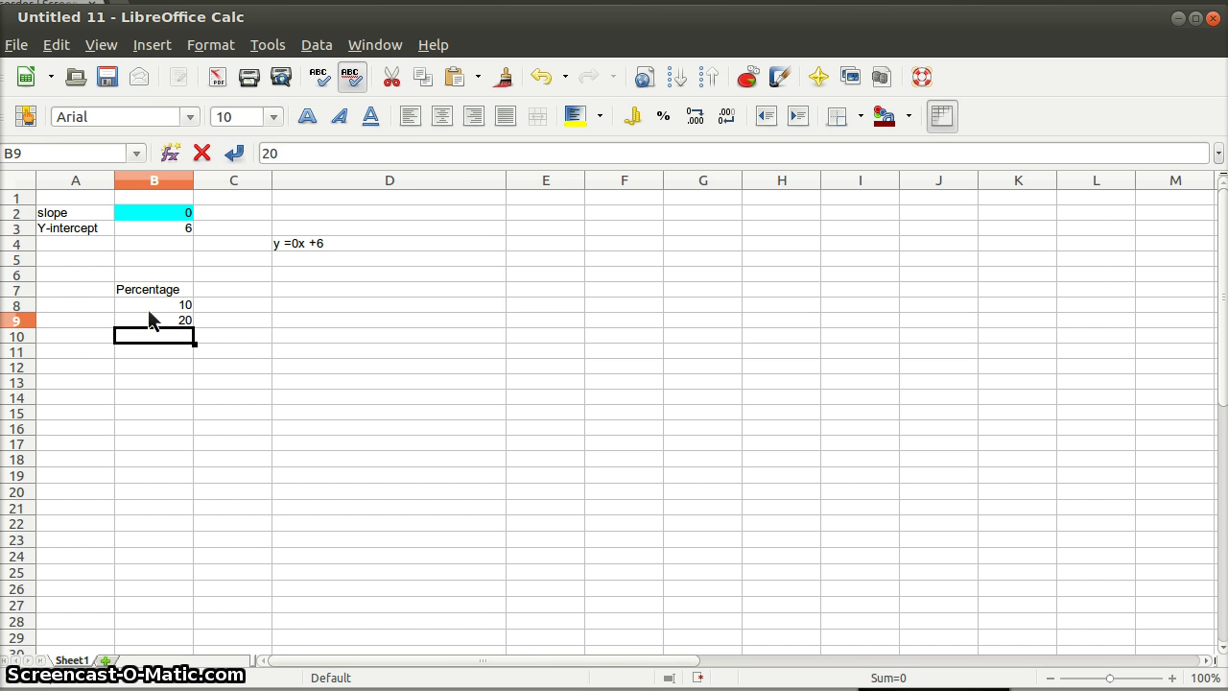
pyautogui.press('Return')
pyautogui.write('70')
pyautogui.press('Return')
pyautogui.write('90')
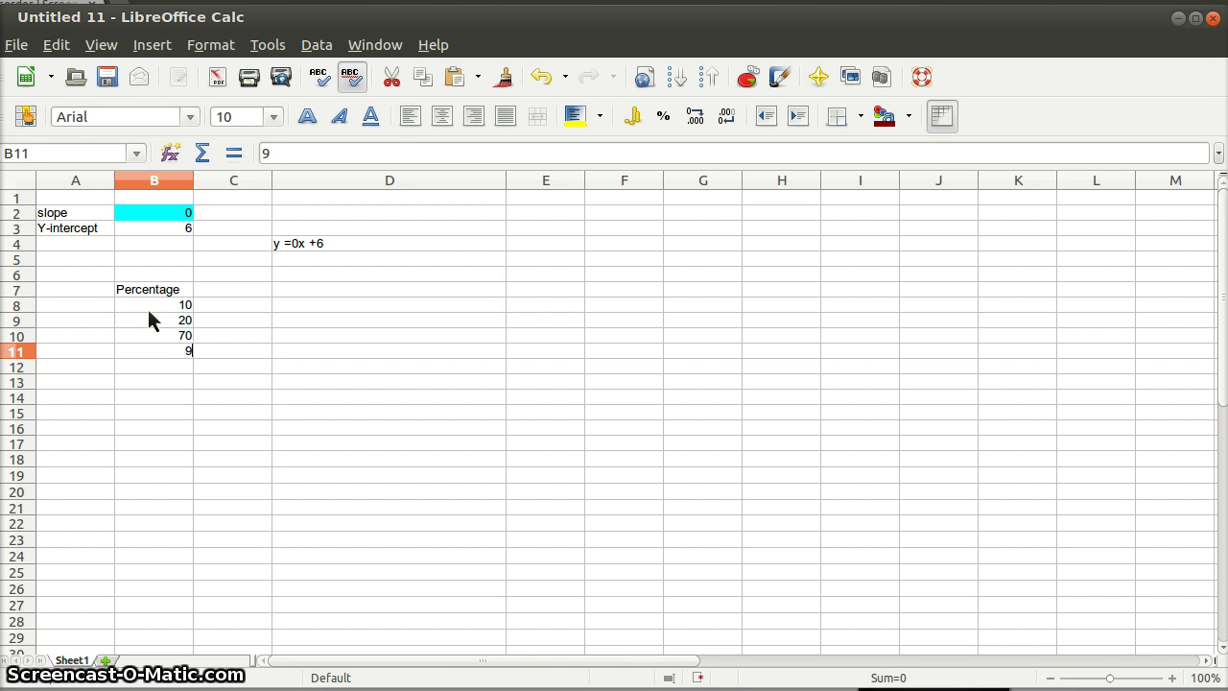
pyautogui.press('Return')
# - Replace the last percentage in B11 with 92
pyautogui.press('Up')
pyautogui.write('92')
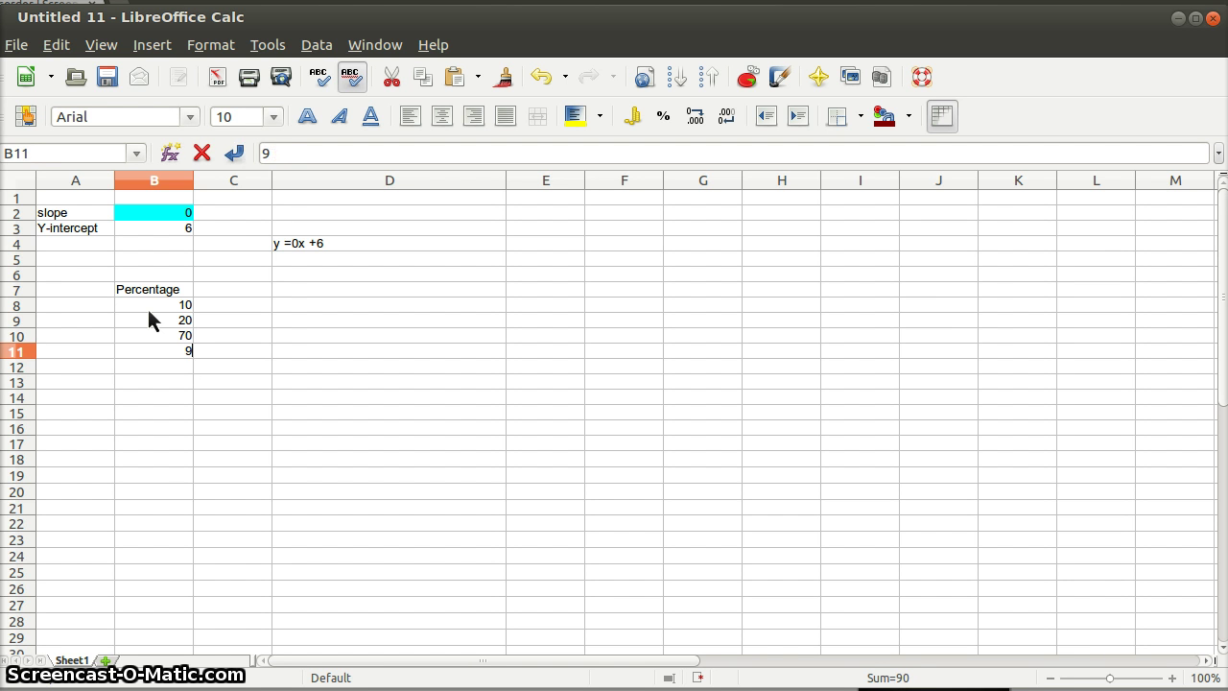
pyautogui.press('Return')
# - Begin an IF formula in C8 beside the first percentage that returns "F" when B8 is less than 60
pyautogui.press('Up')
pyautogui.press('Up')
pyautogui.press('Up')
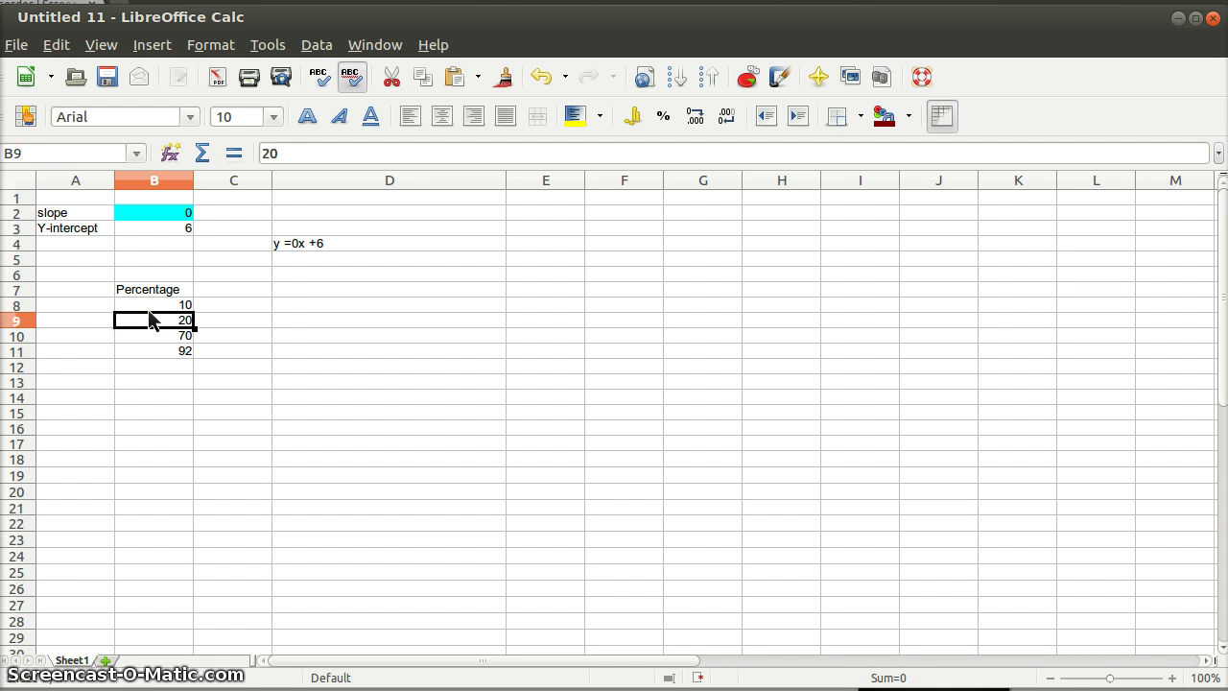
pyautogui.press('Right')
pyautogui.press('Up')
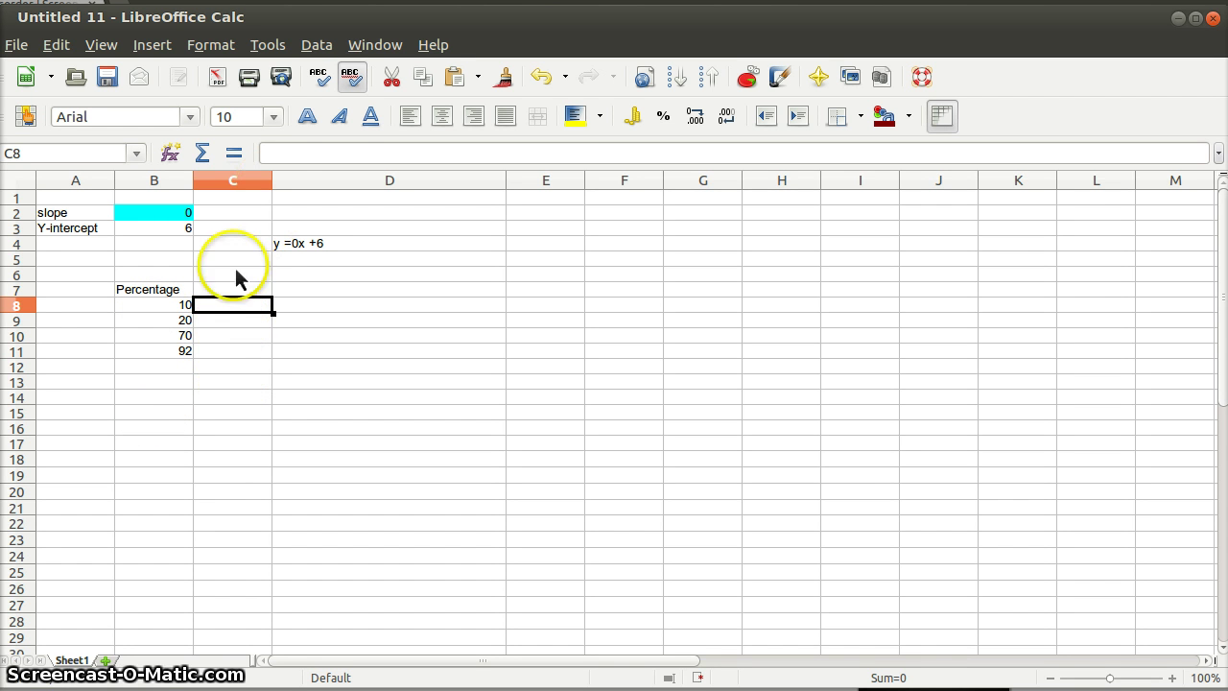
pyautogui.click(326, 157)
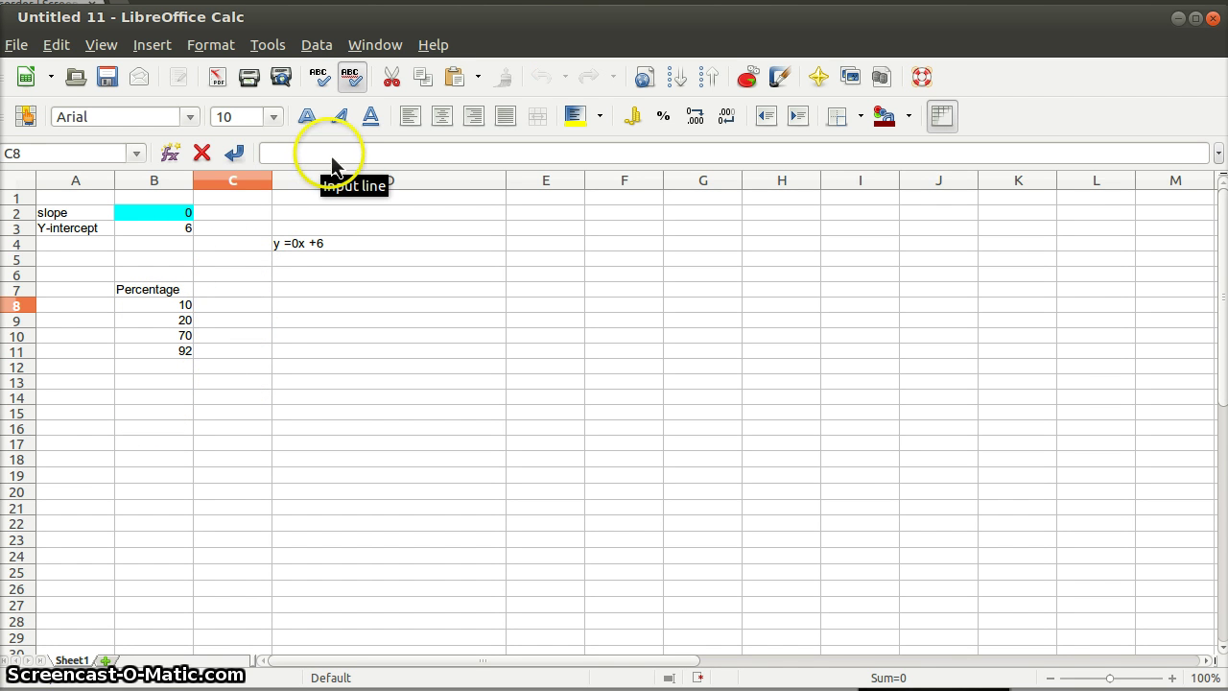
pyautogui.write('=')
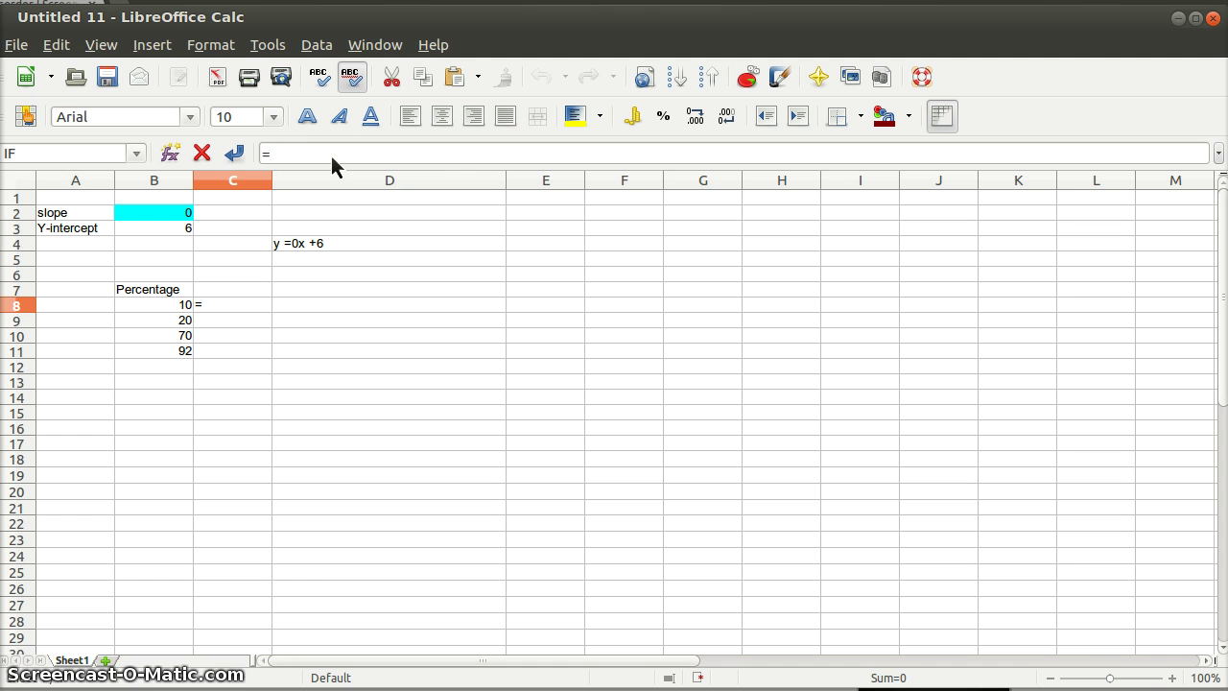
pyautogui.write('if(')
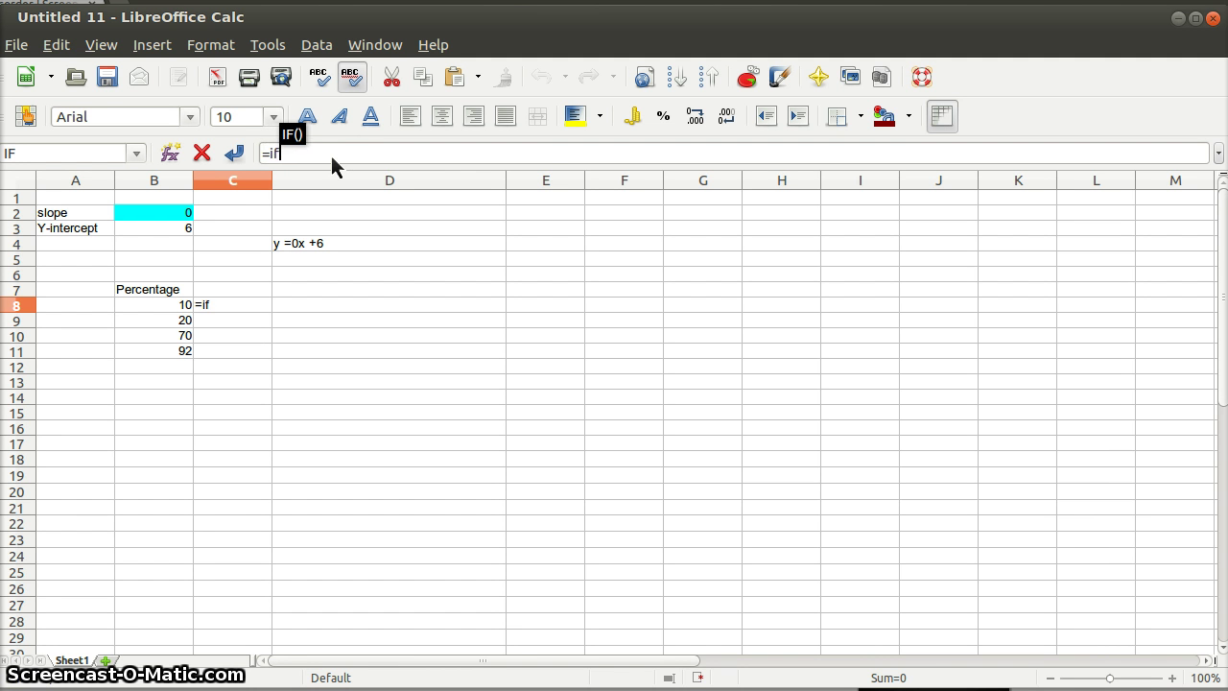
pyautogui.click(159, 307)
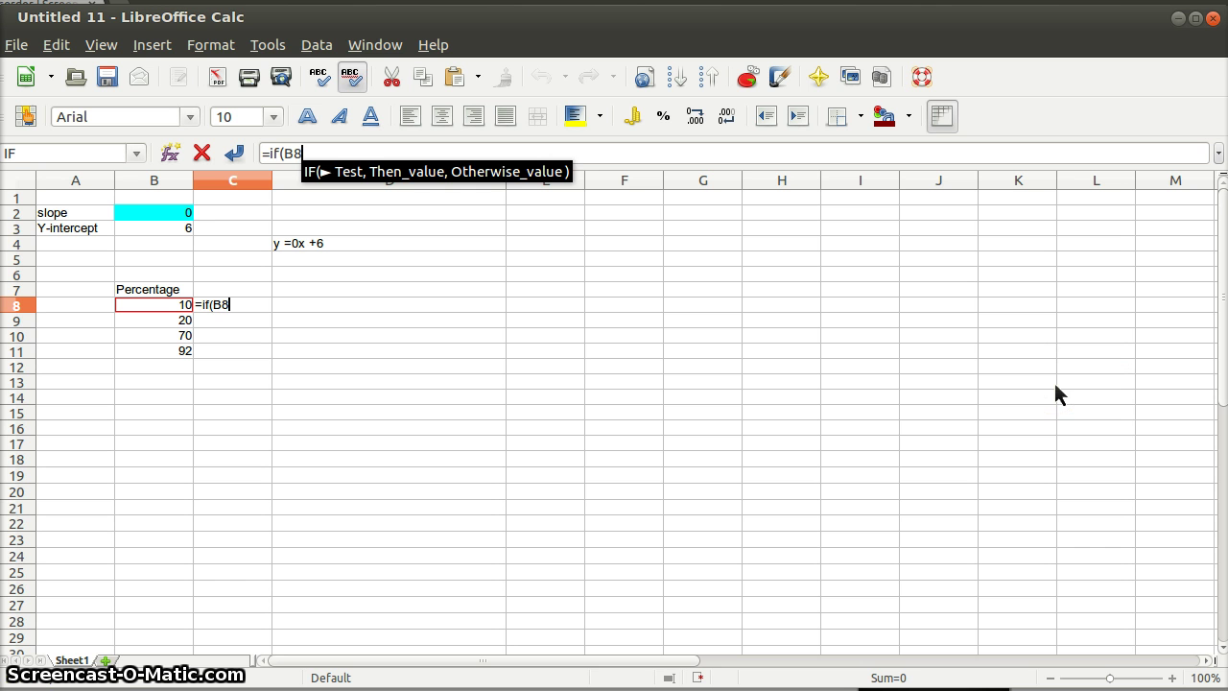
pyautogui.write('<60')
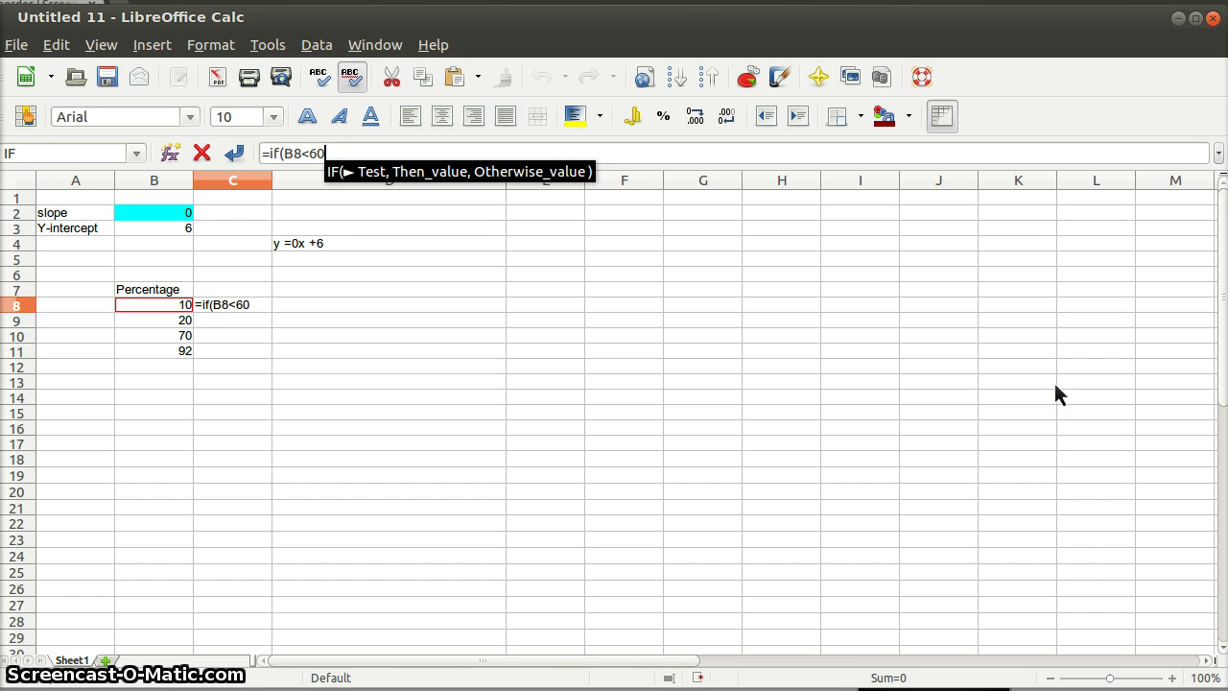
pyautogui.write(',"F"')
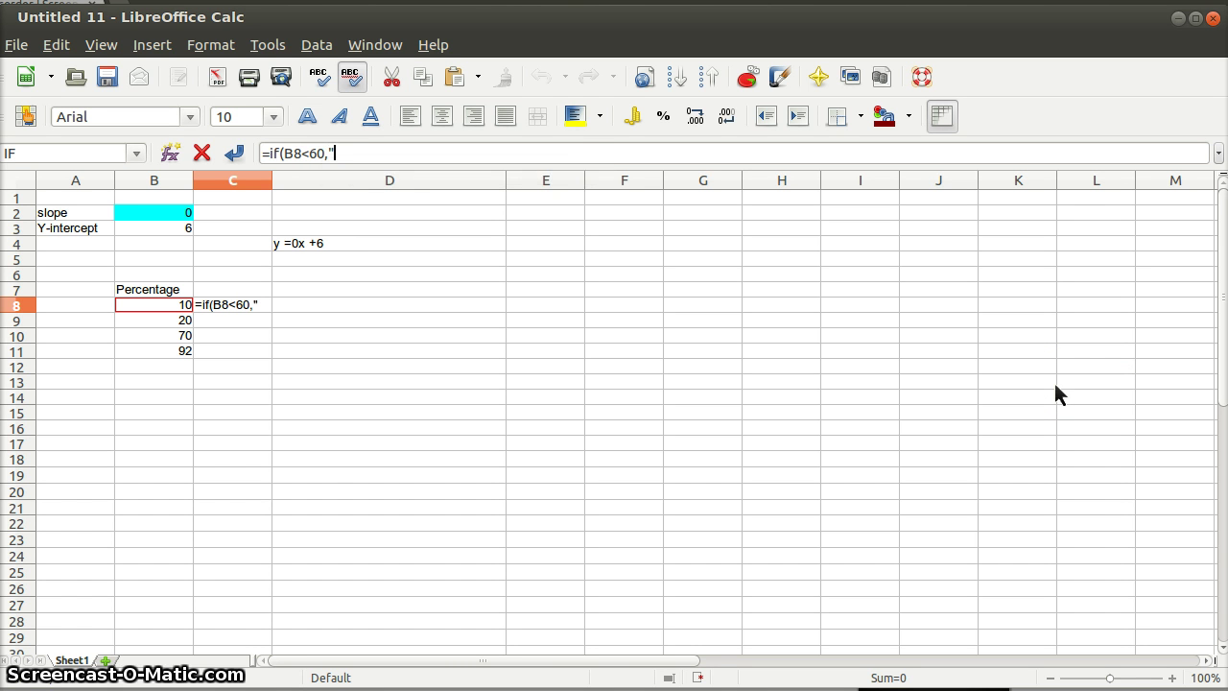
pyautogui.write(',')
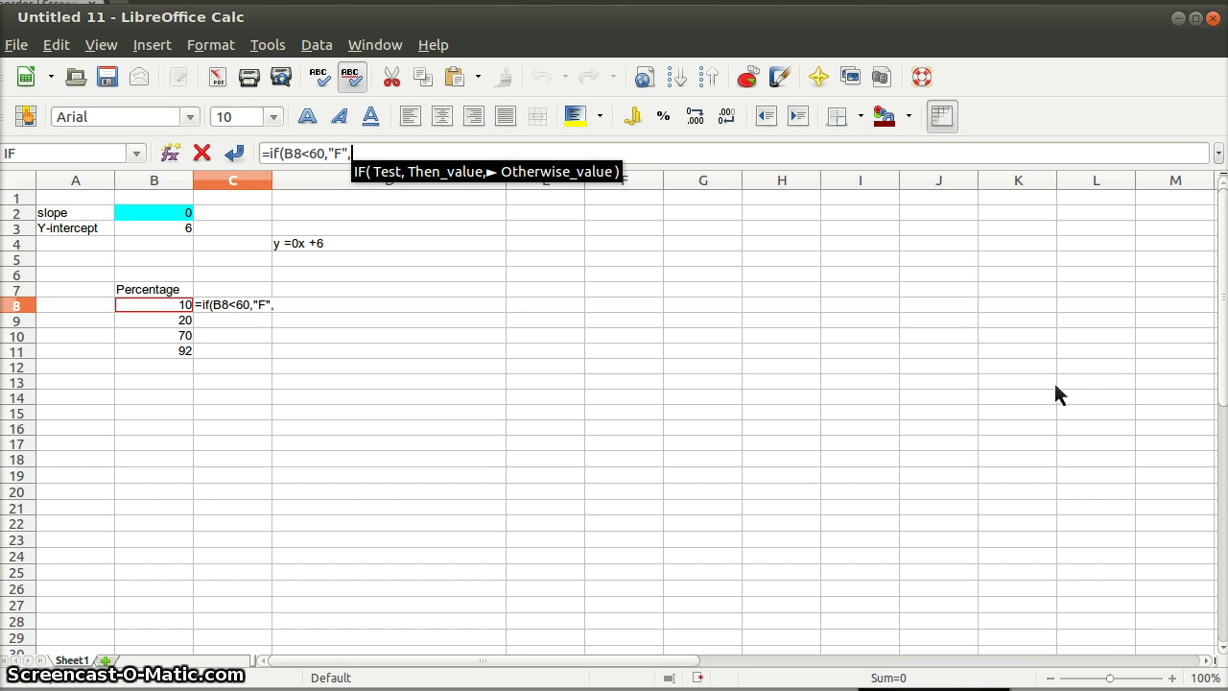
# - Complete the C8 formula with a nested IF that returns "B" when B8 is less than 90 and "A" otherwise
pyautogui.write('if(')
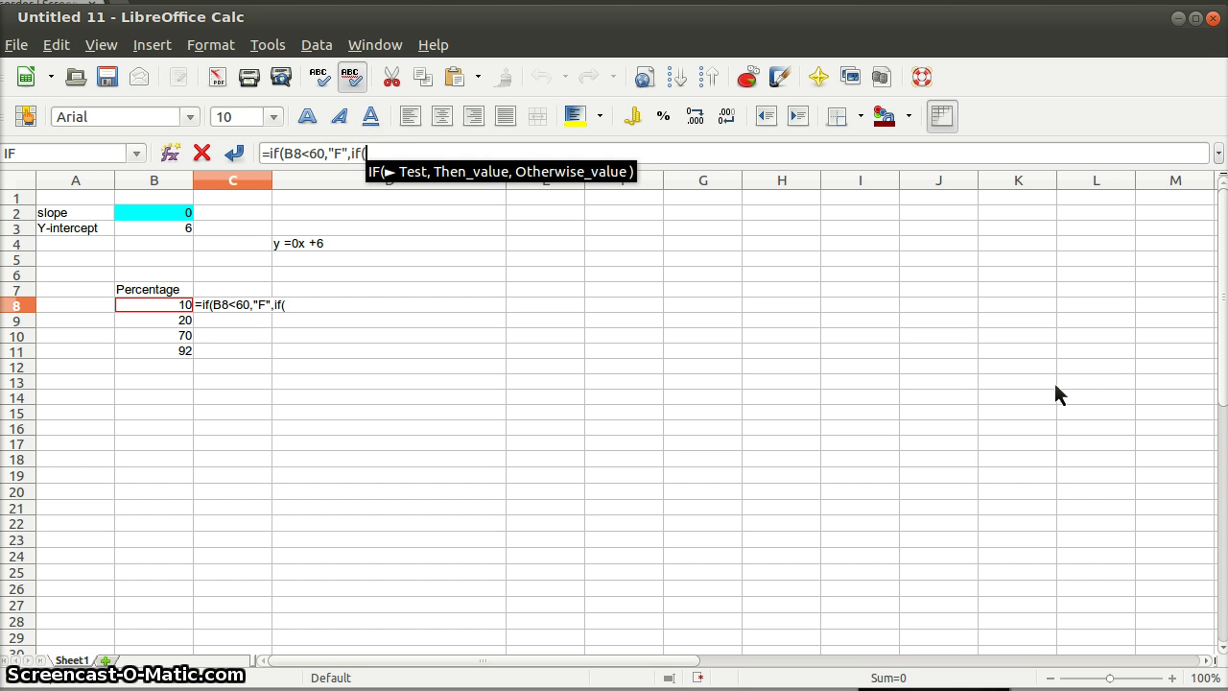
pyautogui.write('b8')
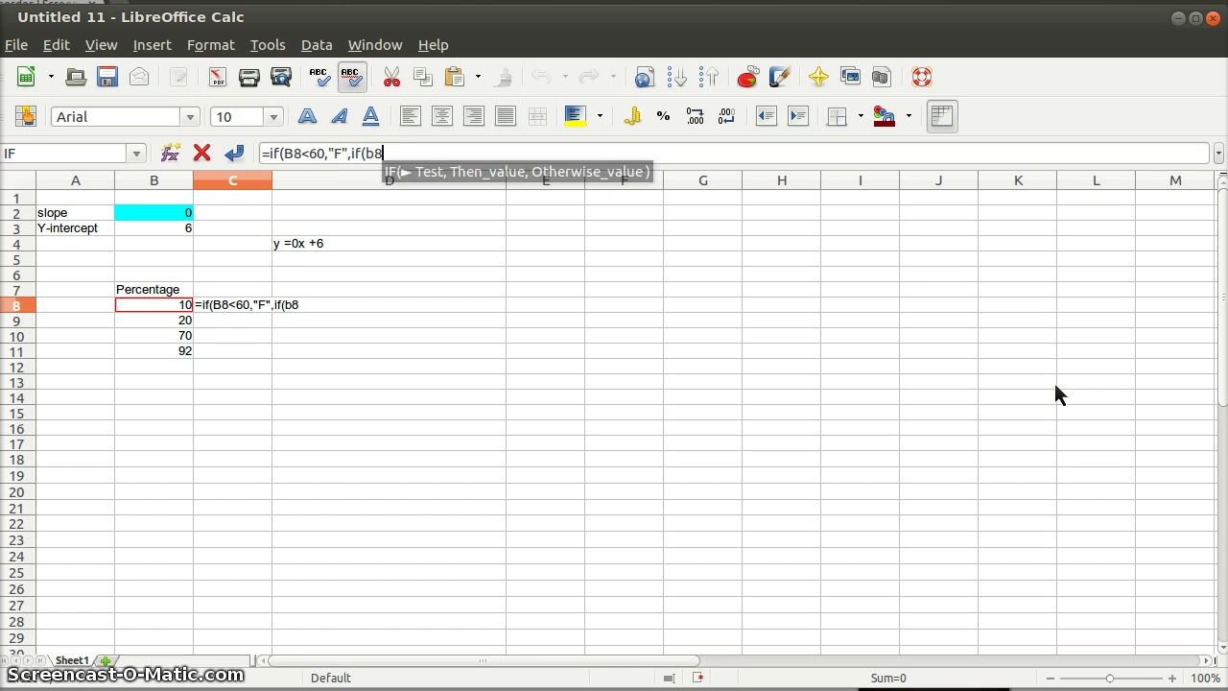
pyautogui.write('<9')
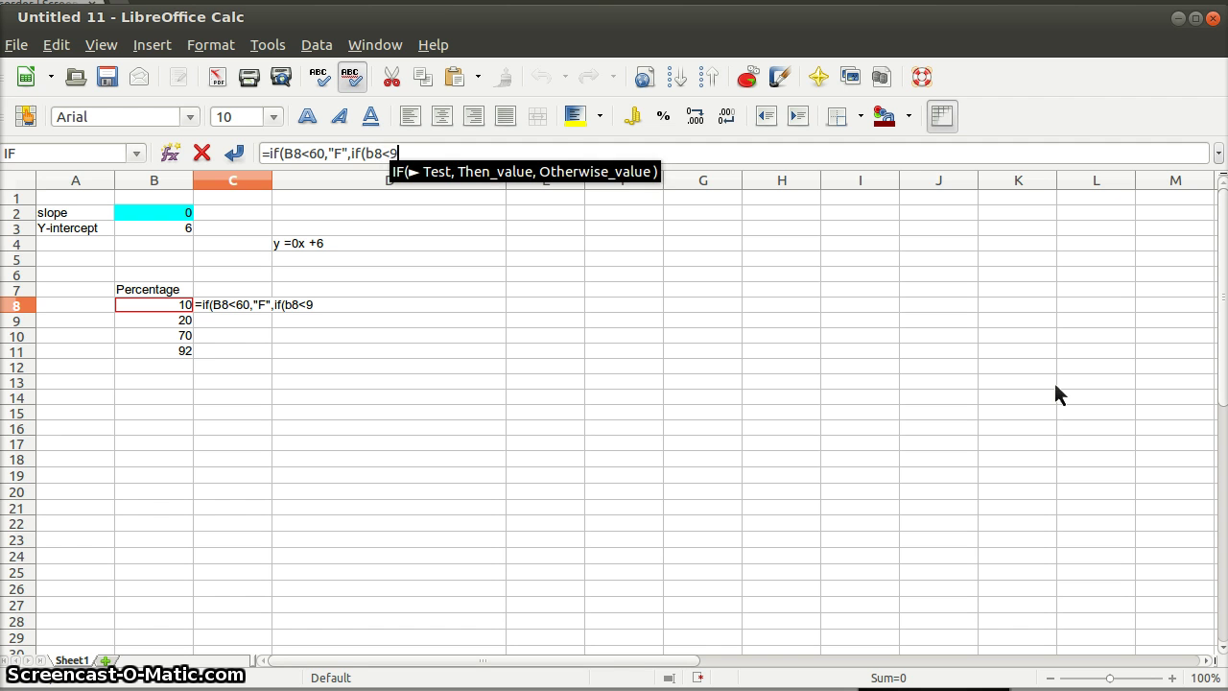
pyautogui.write('0,B')
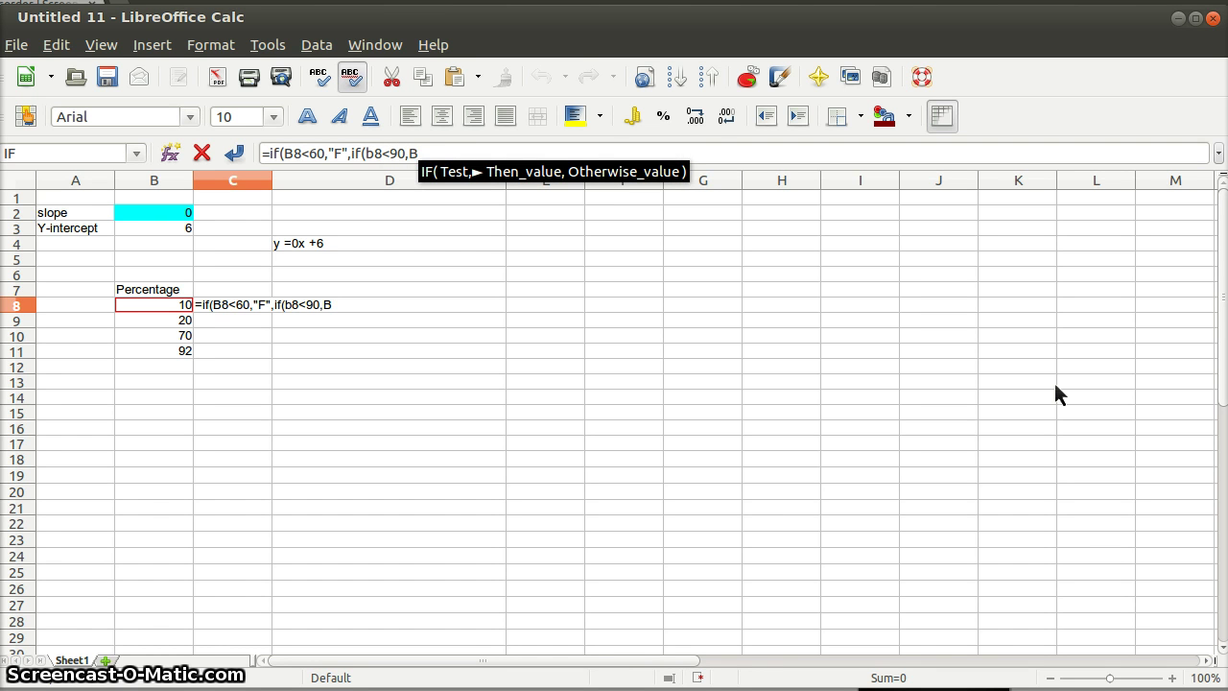
pyautogui.write(',')
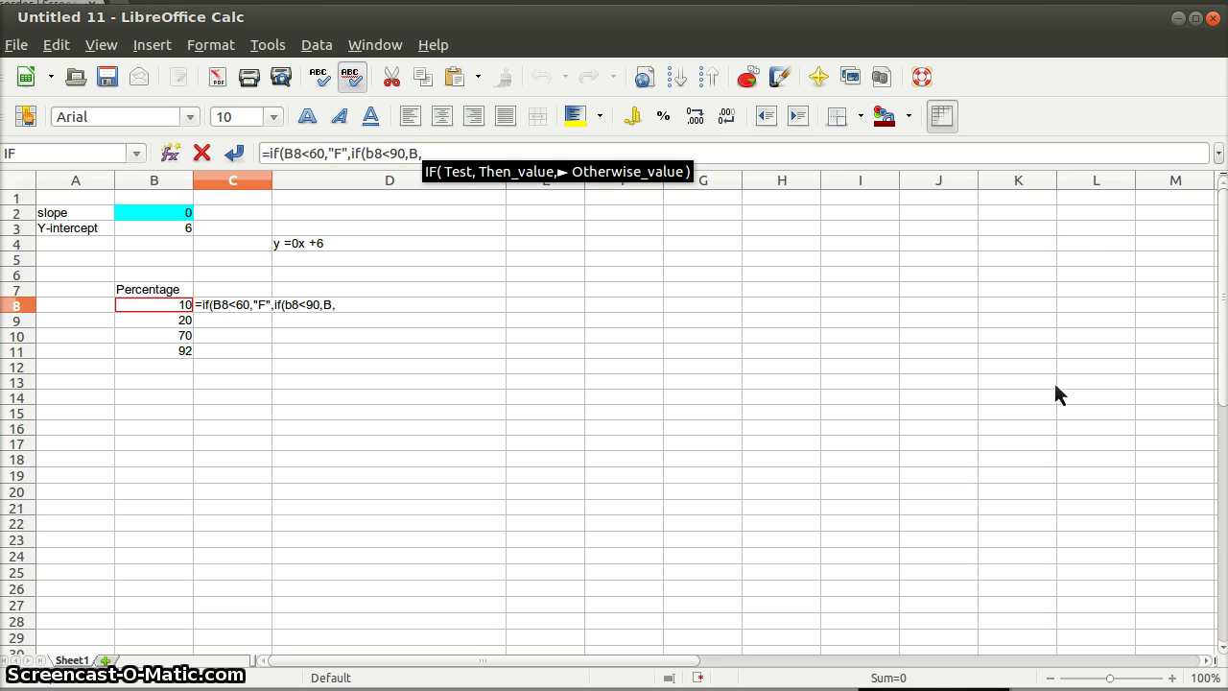
pyautogui.press('BackSpace')
pyautogui.press('BackSpace')
pyautogui.write('"B",')
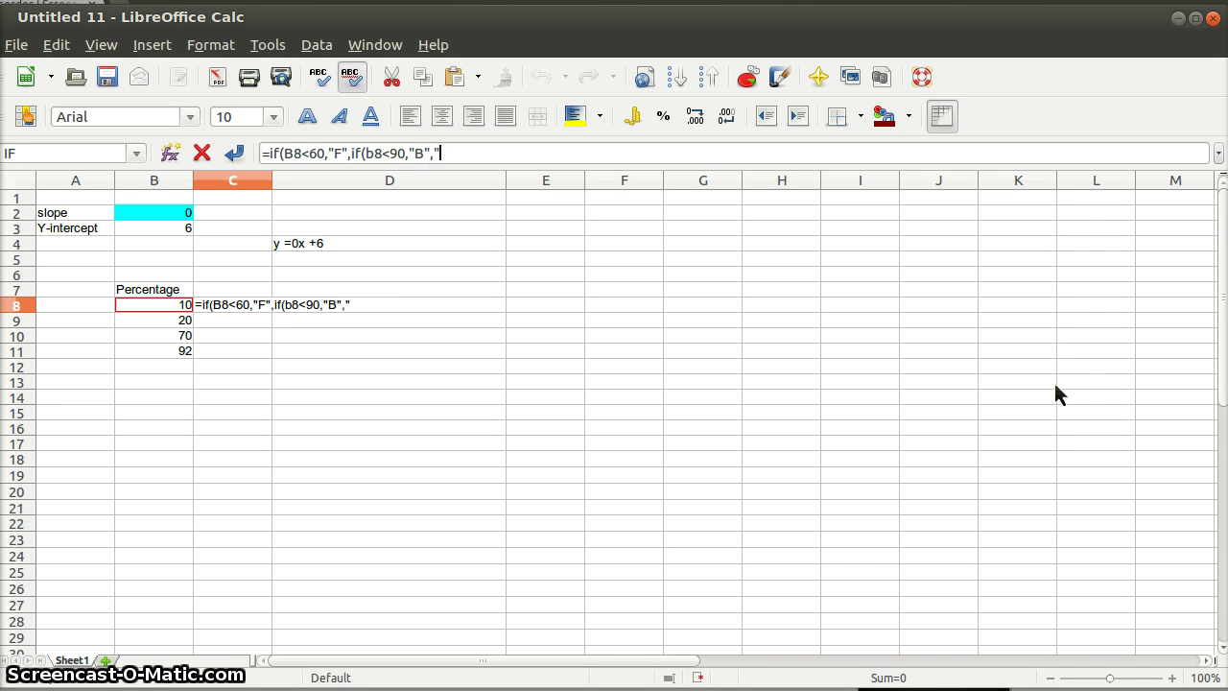
pyautogui.write('"A")')
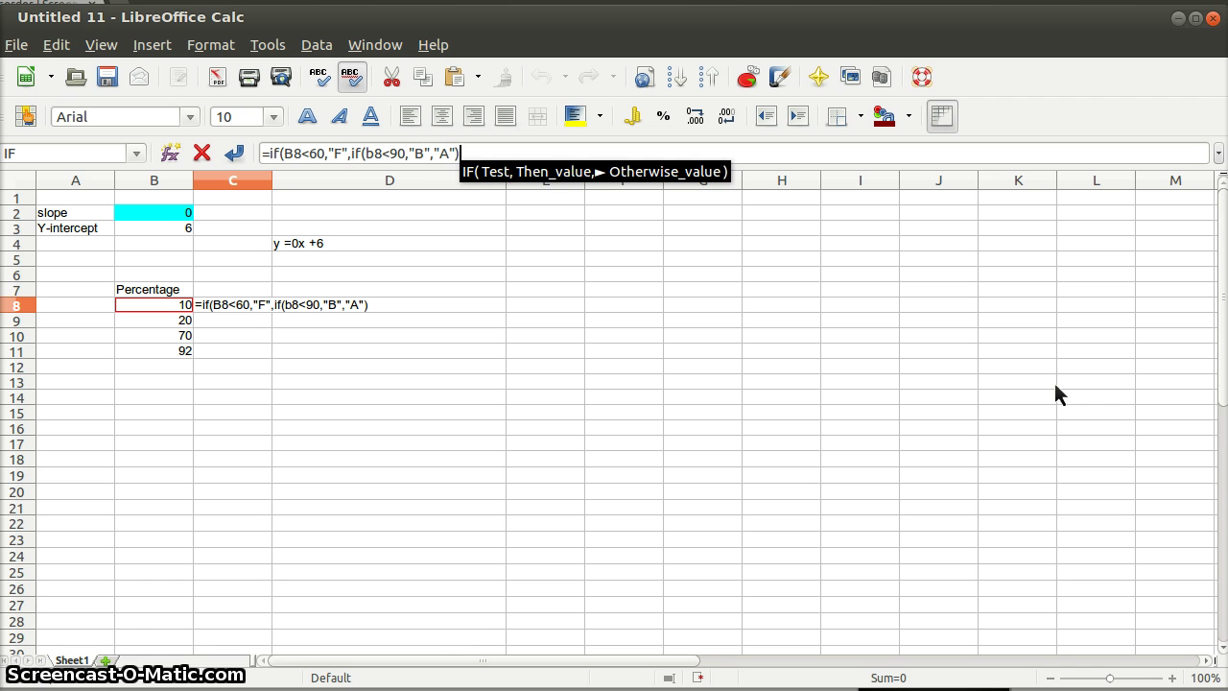
pyautogui.press('Return')
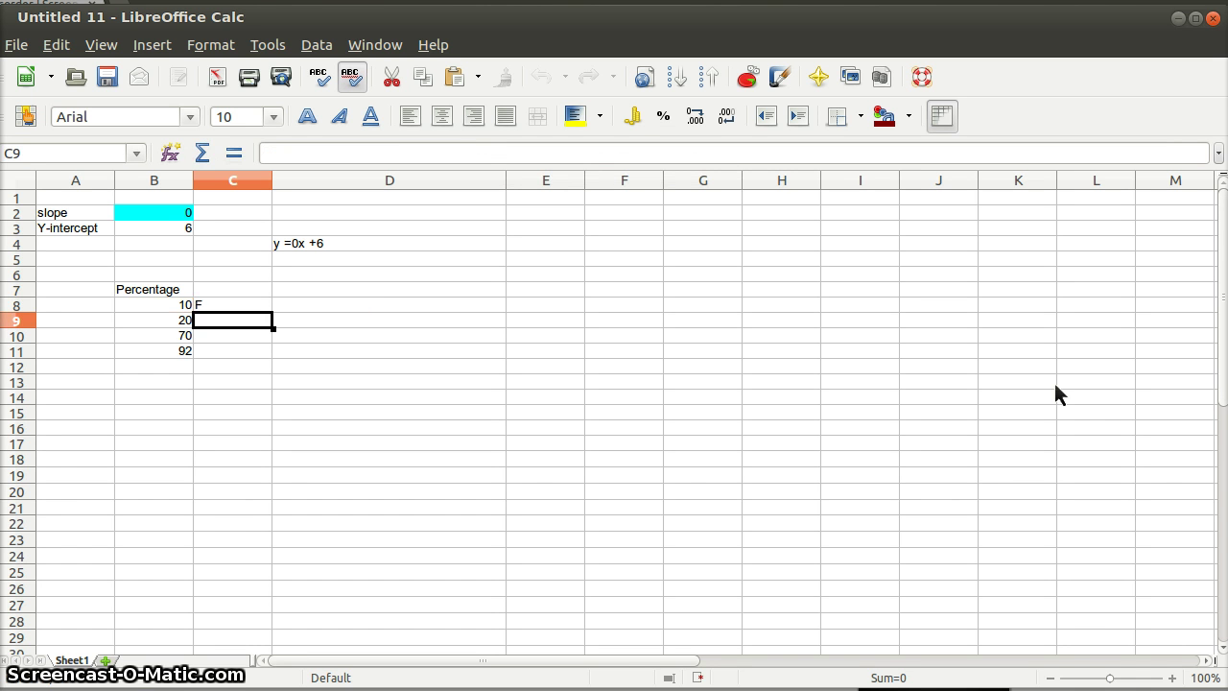
# - Copy the grade formula from C8 into cells C9, C10 and C11
pyautogui.press('Up')
pyautogui.press('Down')
pyautogui.hotkey('ctrl', 'v')
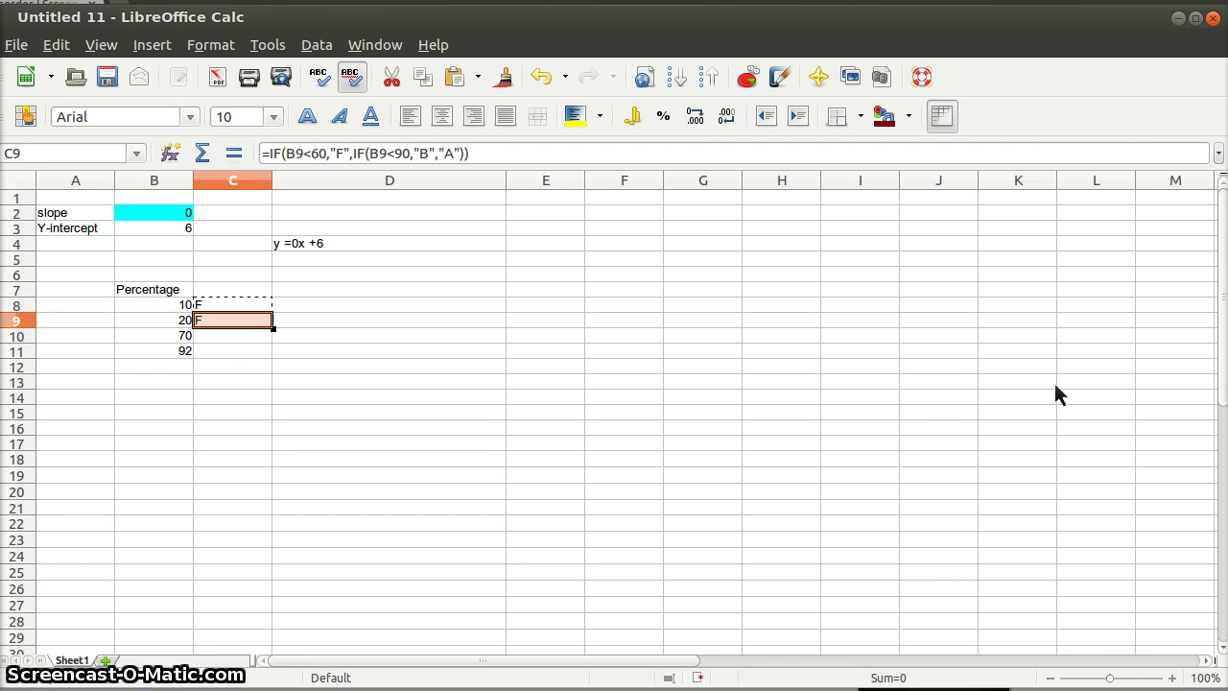
pyautogui.press('Down')
pyautogui.hotkey('ctrl', 'v')
pyautogui.press('Down')
pyautogui.hotkey('ctrl', 'v')
pyautogui.press('Down')
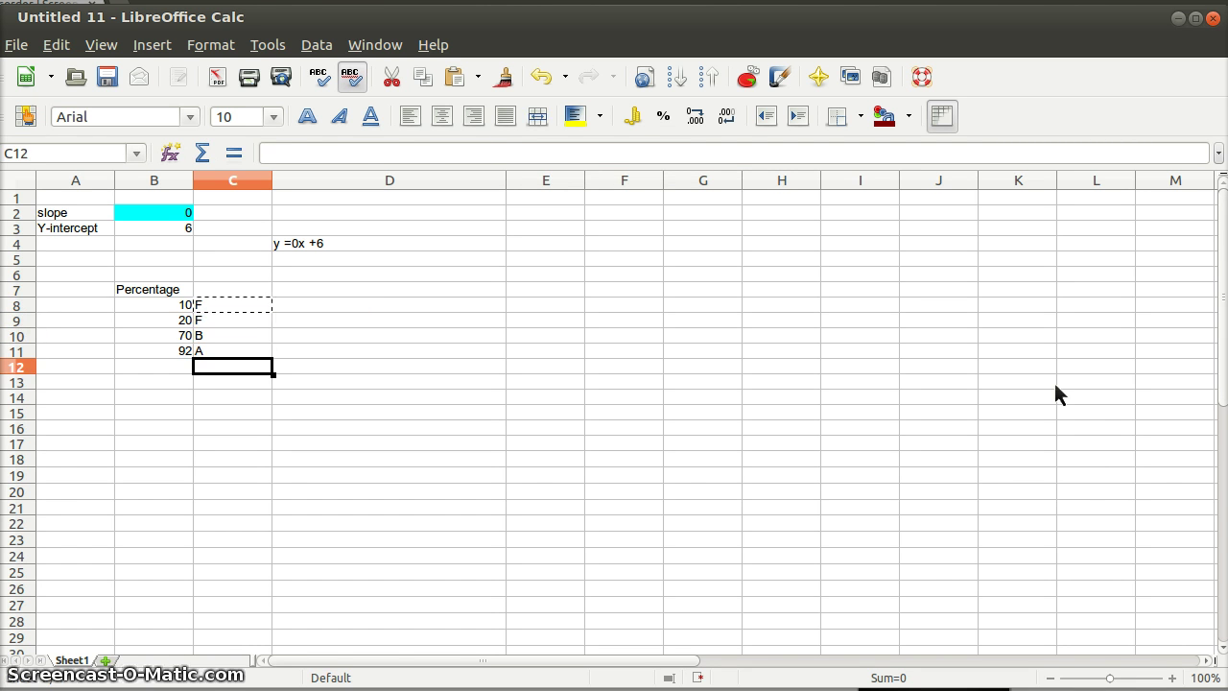
# - Change the first percentage in B8 to 80 to test the grade formula
pyautogui.press('Up')
pyautogui.press('Up')
pyautogui.press('Up')
pyautogui.press('Up')
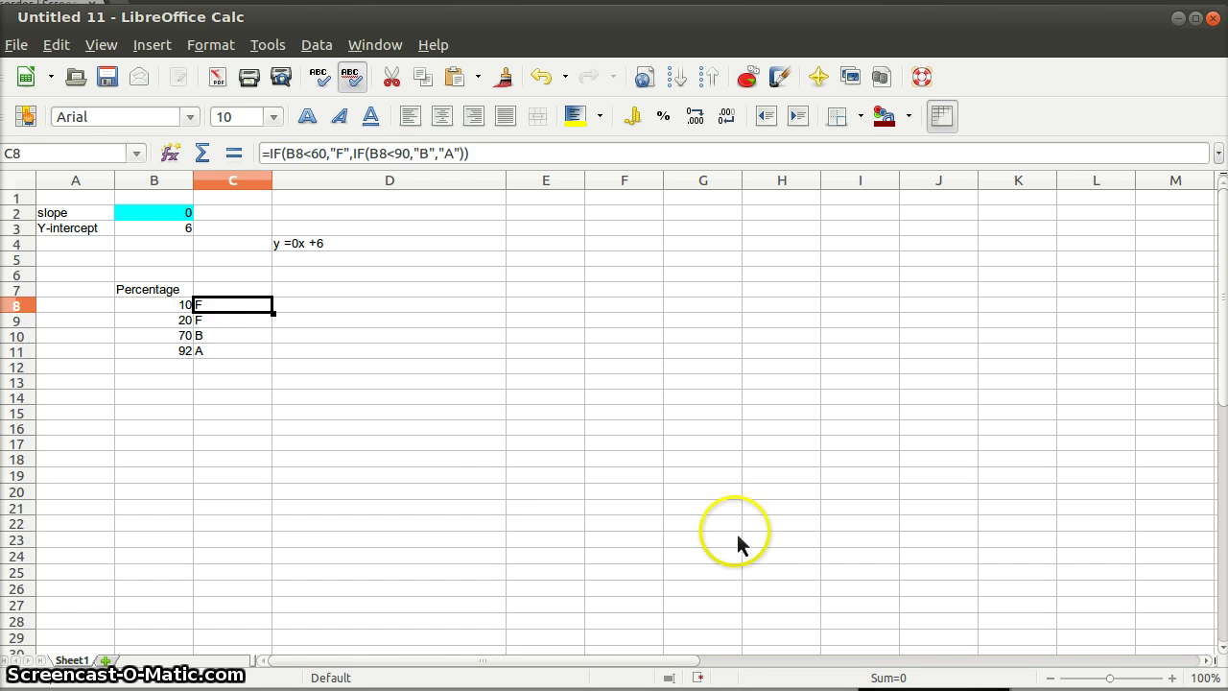
pyautogui.click(174, 307)
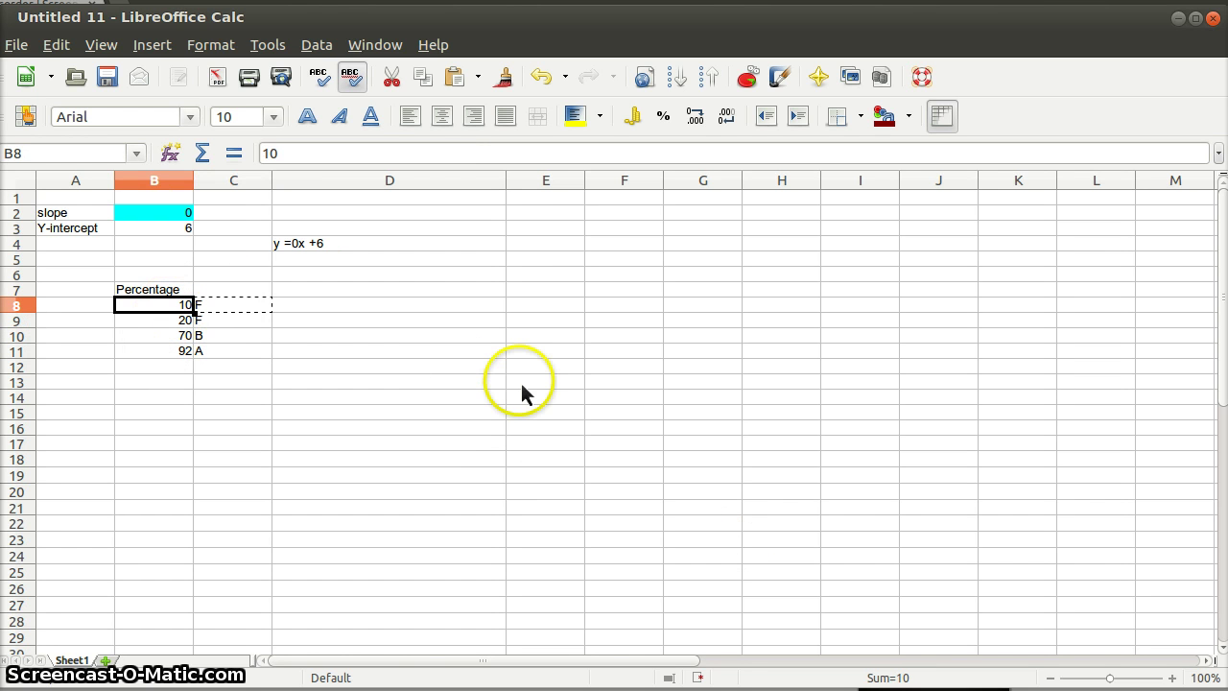
pyautogui.write('80')
pyautogui.press('Return')
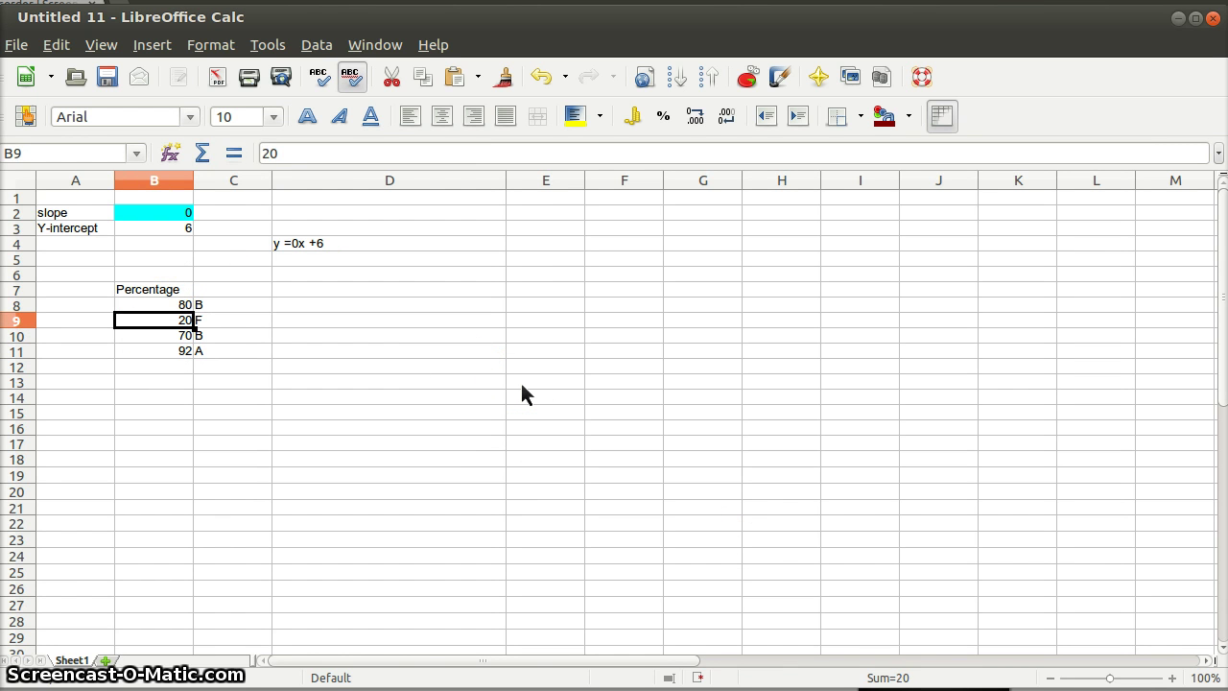
pyautogui.press('Down')
pyautogui.press('Down')
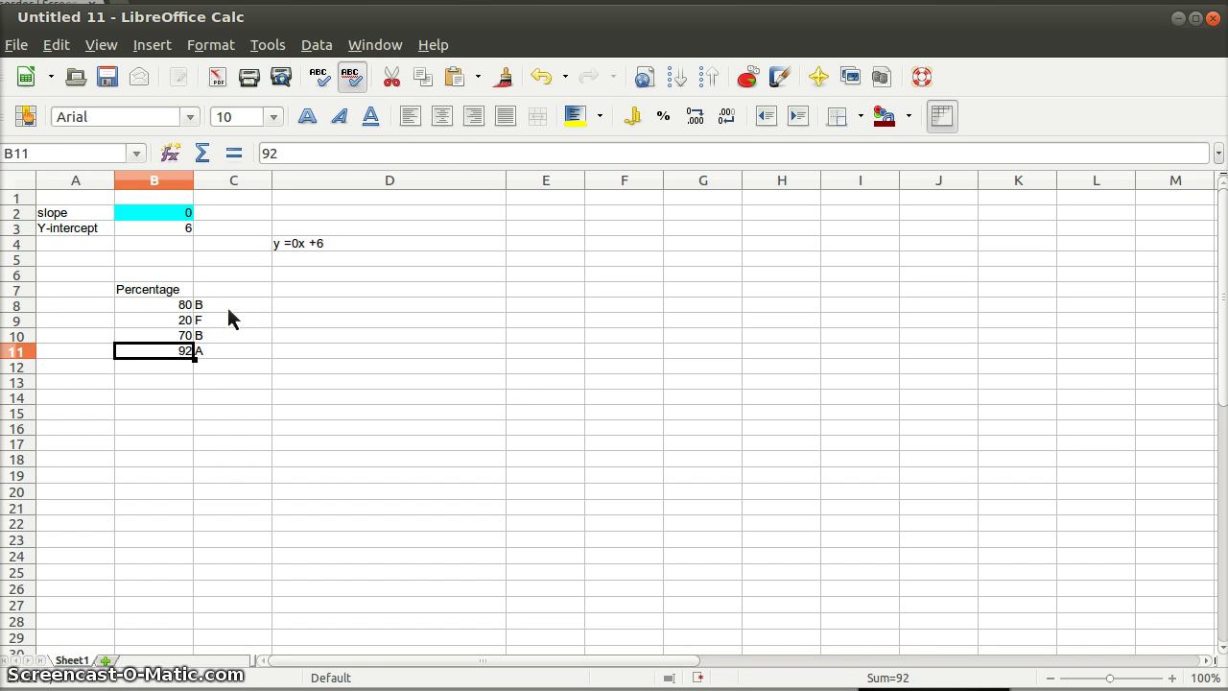
# - Create a conditional formatting rule for C8:C11 with the condition cell value is equal to "F"
pyautogui.moveTo(227, 307); pyautogui.dragTo(233, 367)
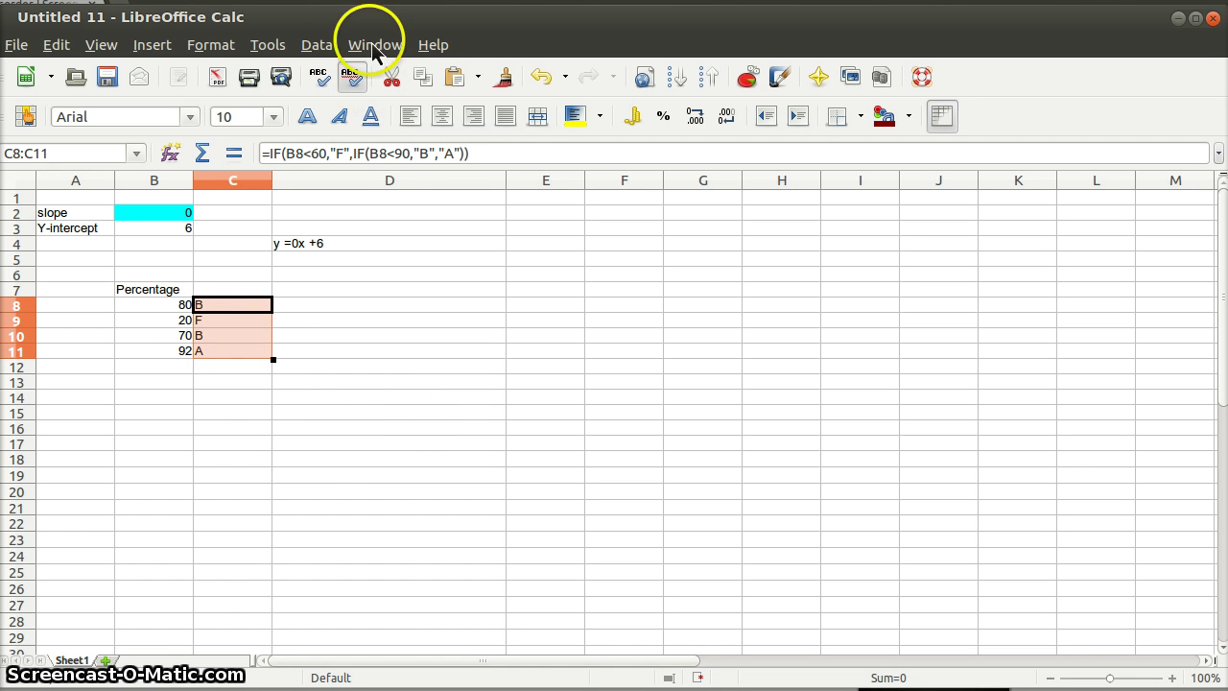
pyautogui.click(289, 43)
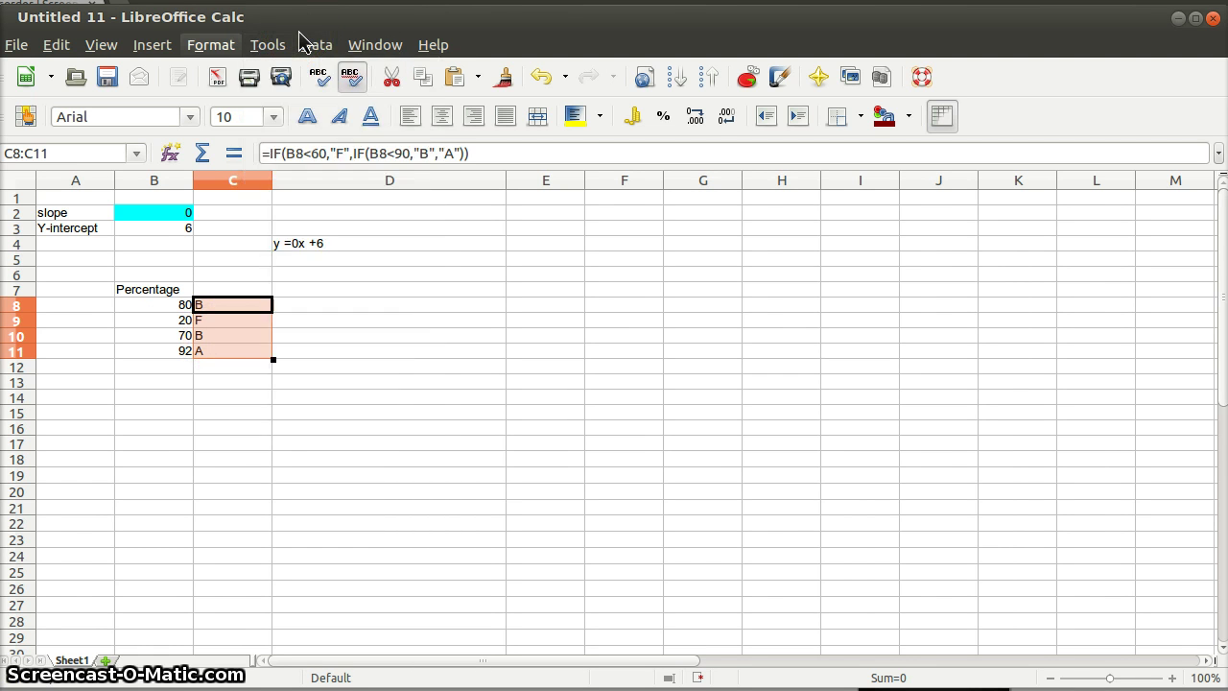
pyautogui.moveTo(210, 45)
pyautogui.moveTo(285, 355)
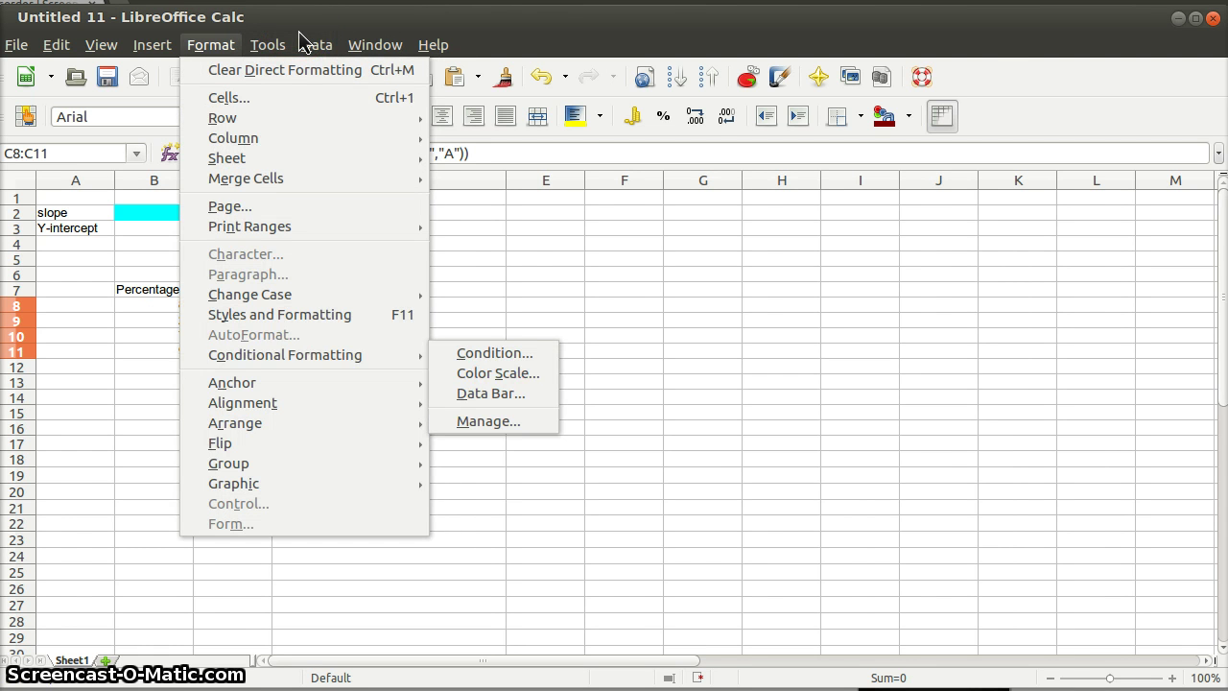
pyautogui.click(494, 353)
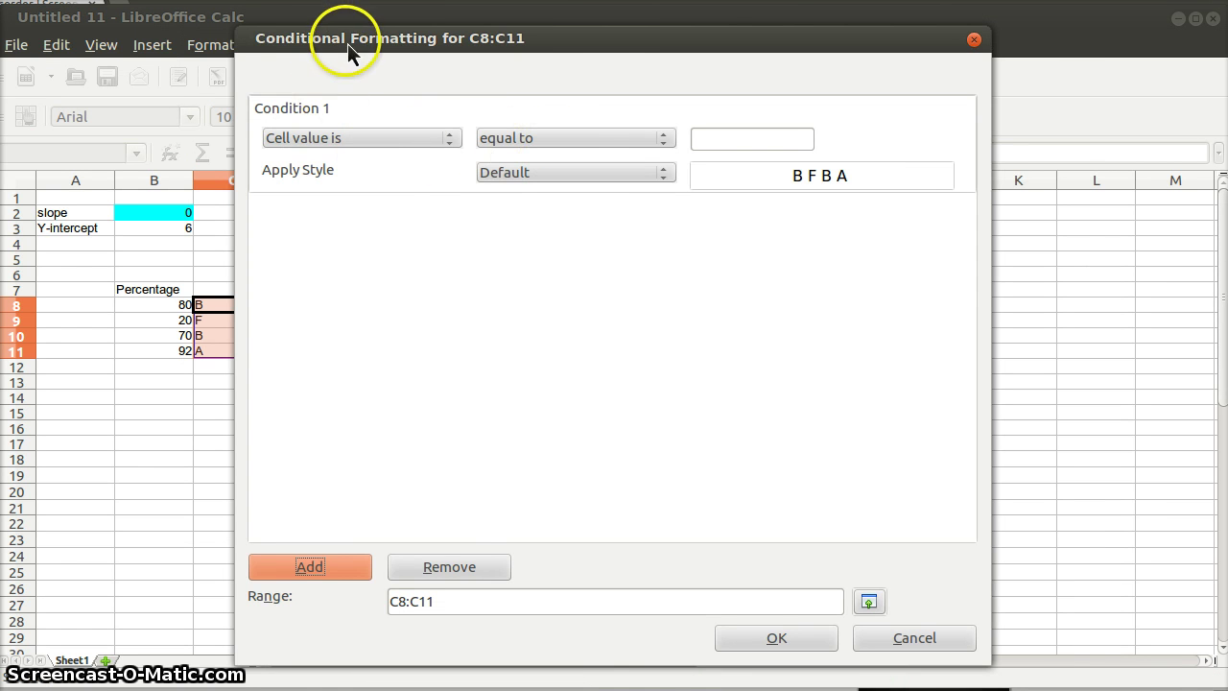
pyautogui.moveTo(348, 44); pyautogui.dragTo(479, 53)
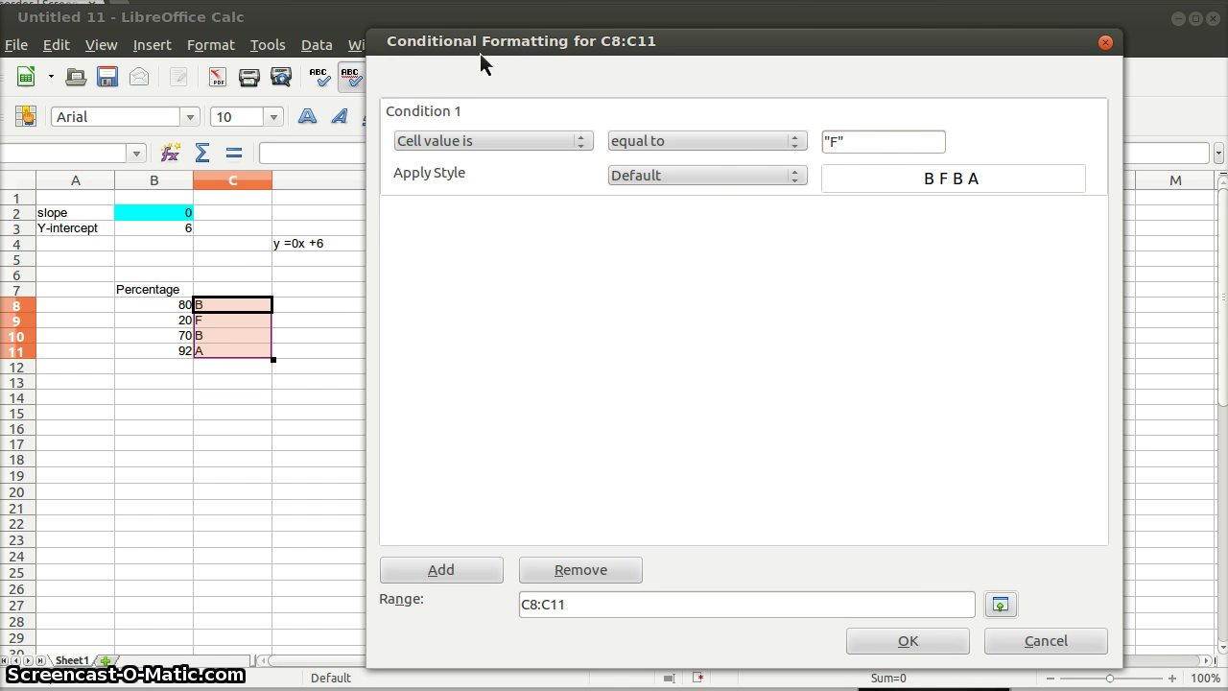
# - Create a new cell style with a Magenta 4 background for the "F" condition
pyautogui.click(744, 176)
pyautogui.click(712, 208)
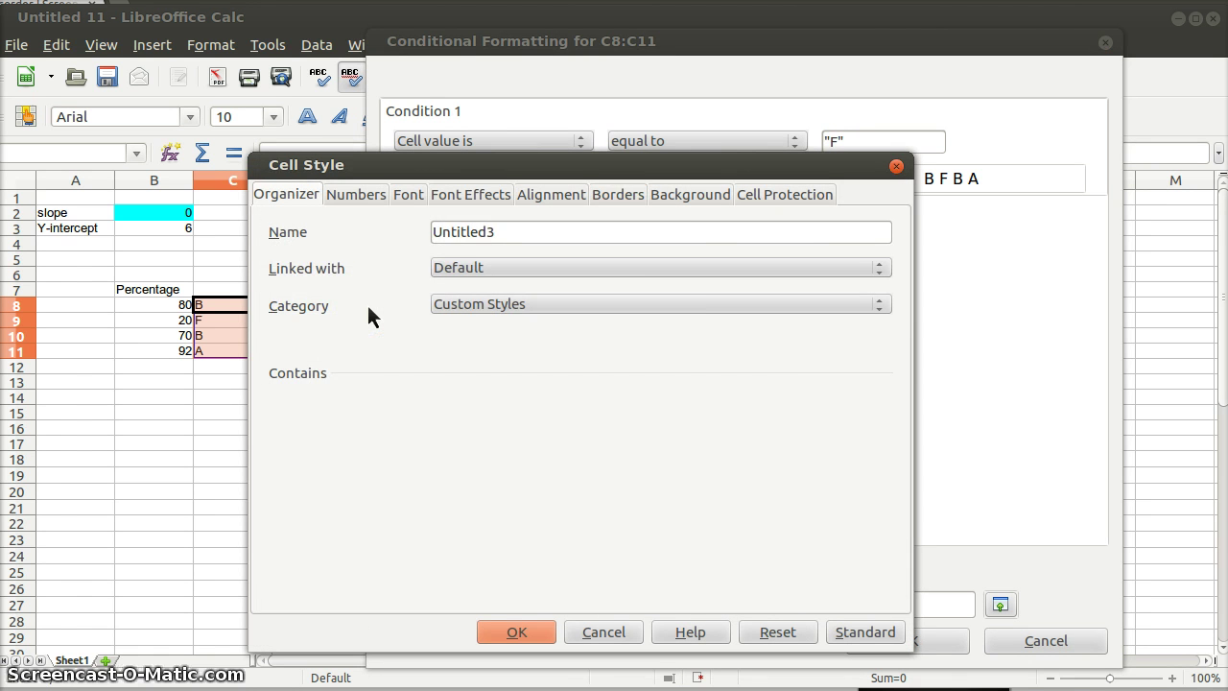
pyautogui.hotkey('ctrl', 'pagedown')
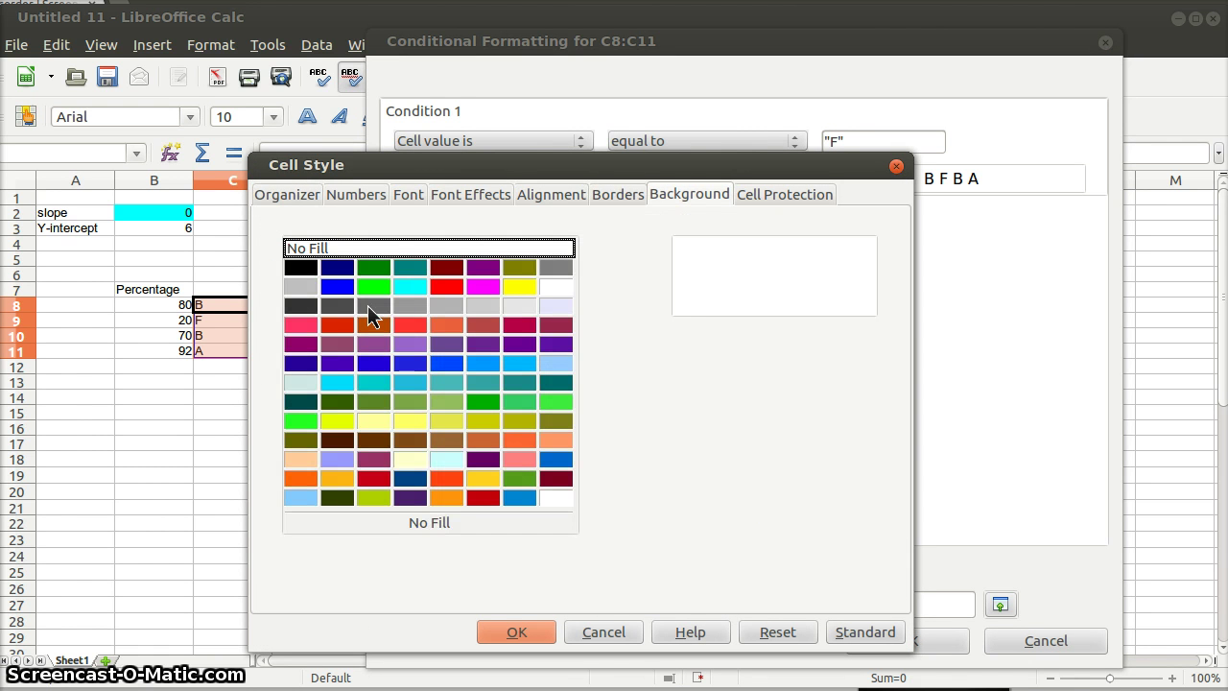
pyautogui.click(409, 344)
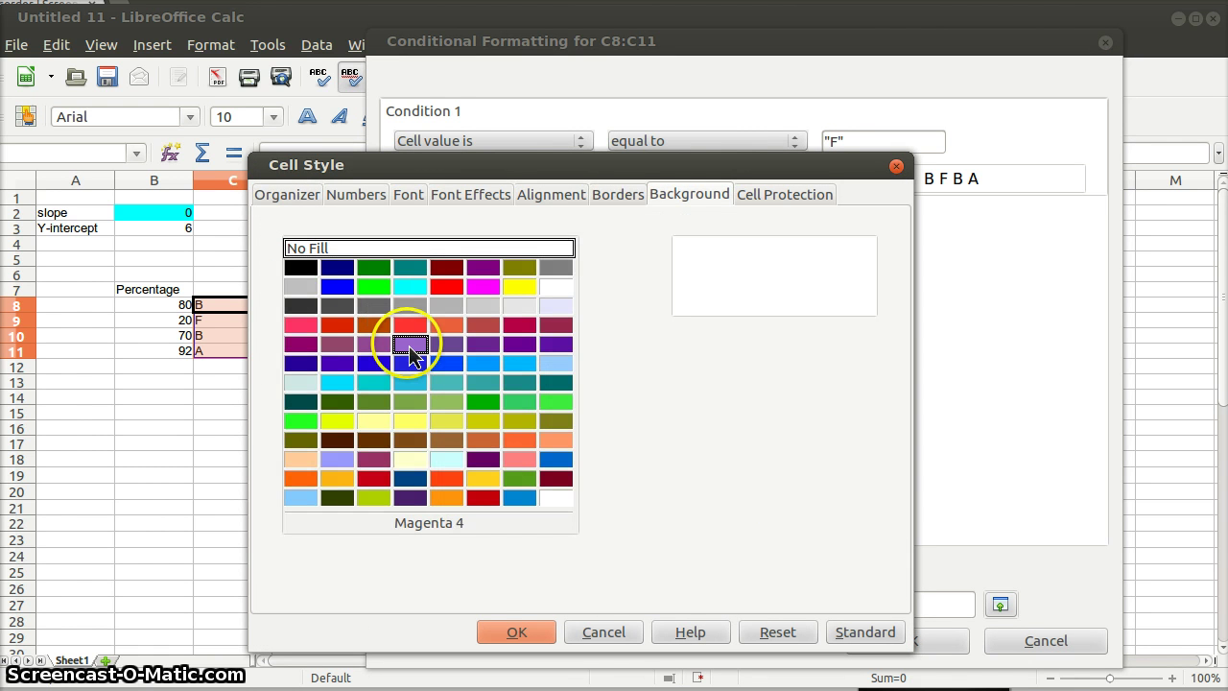
pyautogui.click(517, 633)
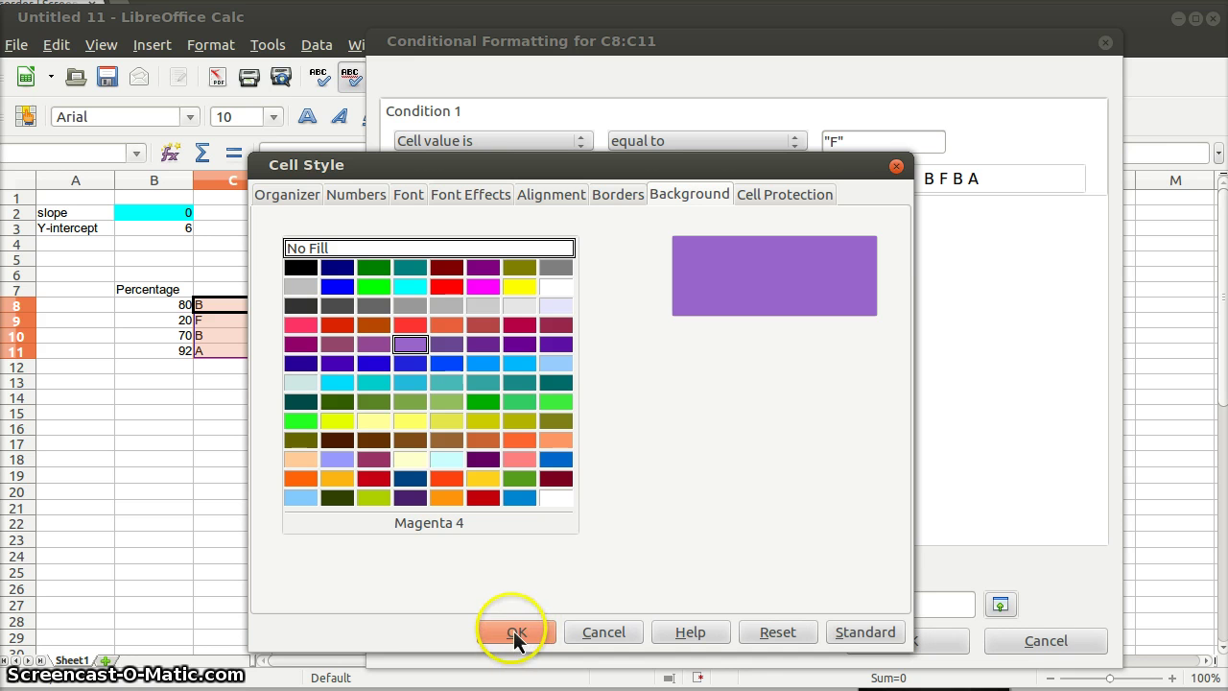
pyautogui.click(409, 344)
pyautogui.click(542, 631)
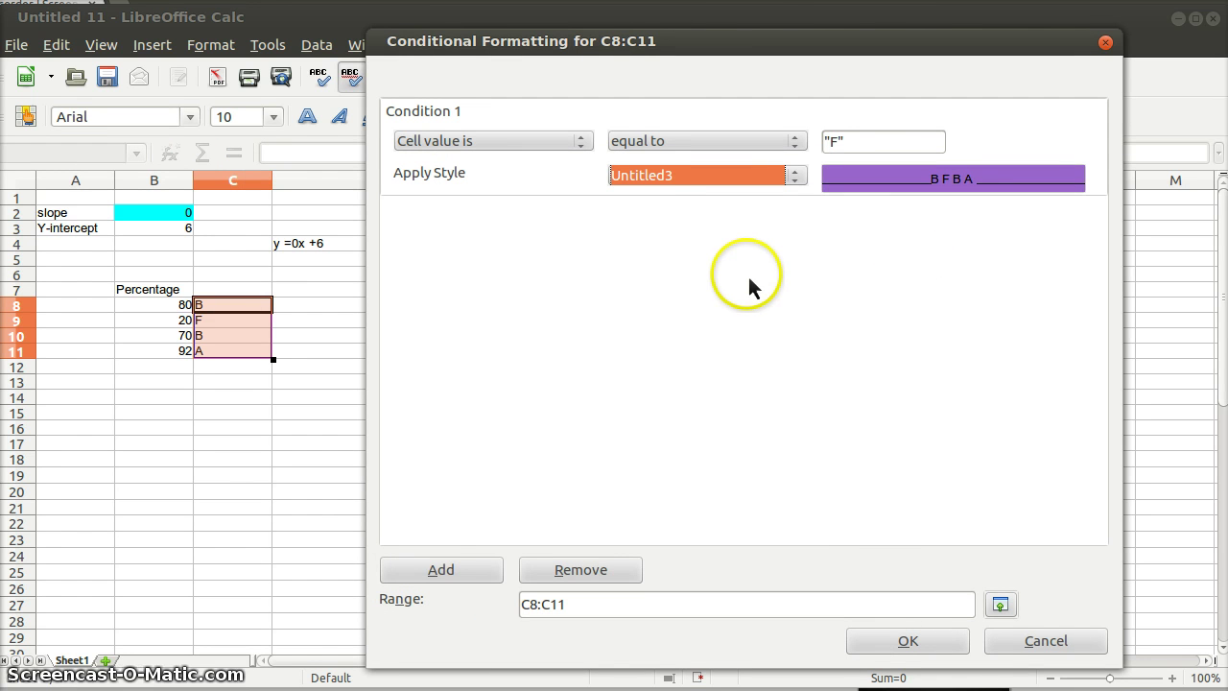
# - Add a second condition to the C8:C11 rule for cell value equal to "B"
pyautogui.click(431, 574)
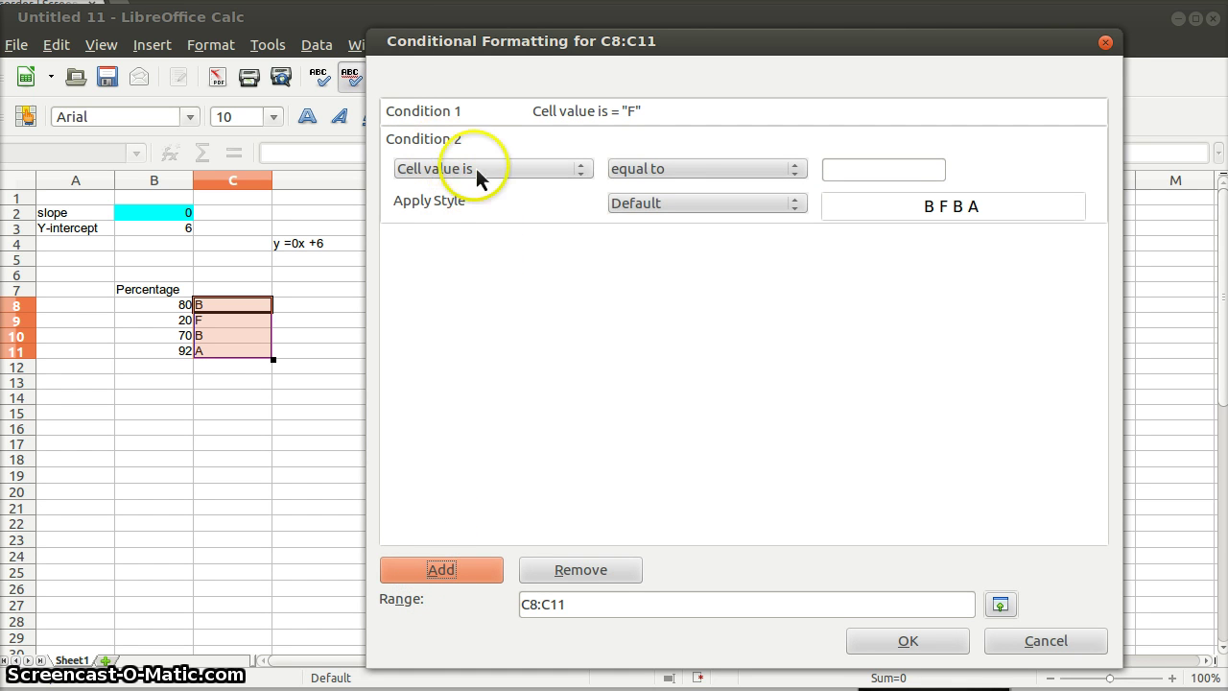
pyautogui.click(869, 175)
pyautogui.write('"B')
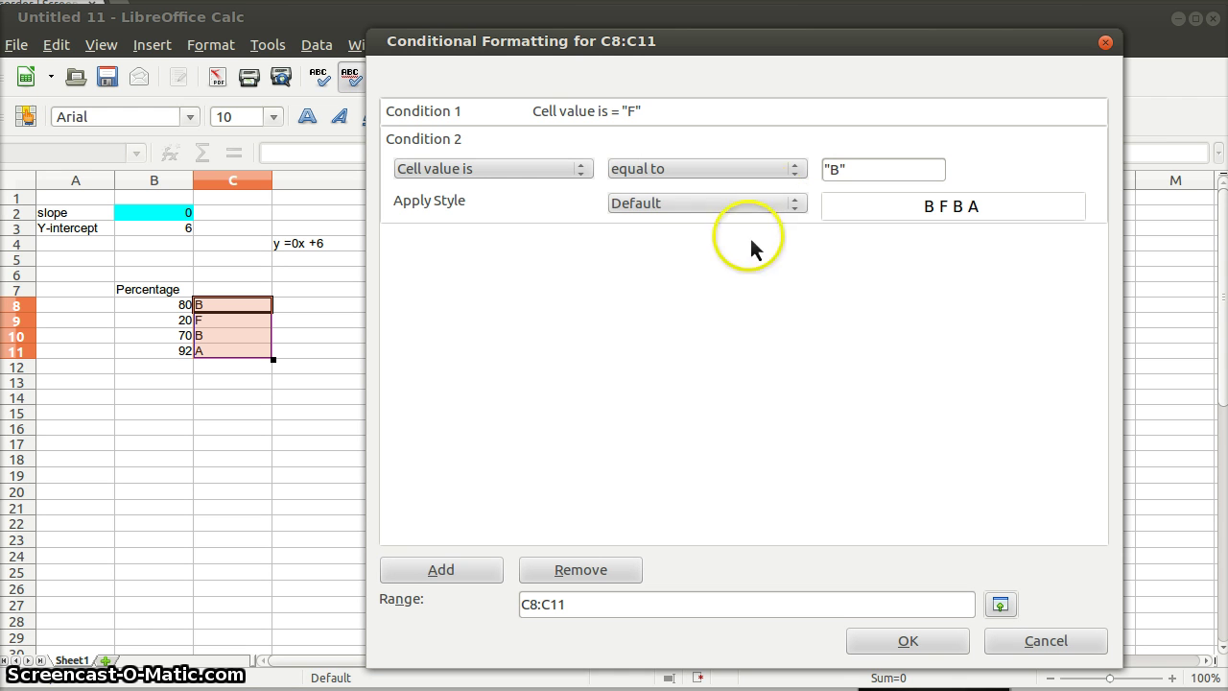
# - Create a new cell style with a Yellow 3 background for the "B" condition
pyautogui.click(723, 203)
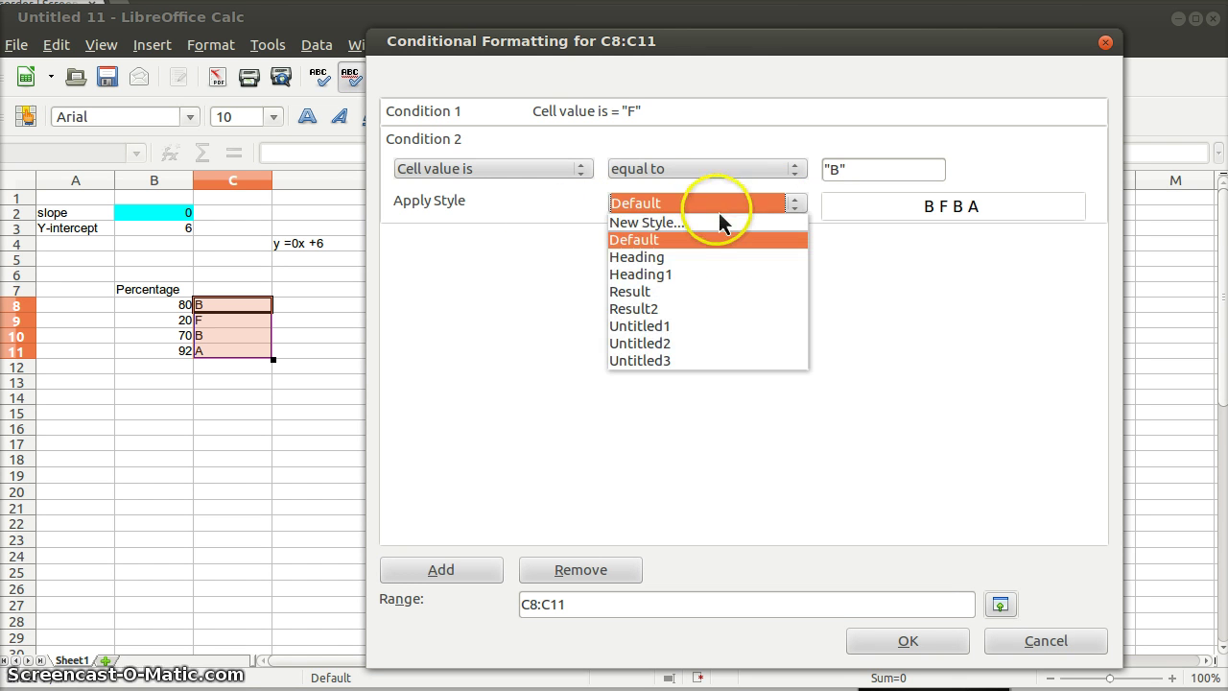
pyautogui.click(681, 223)
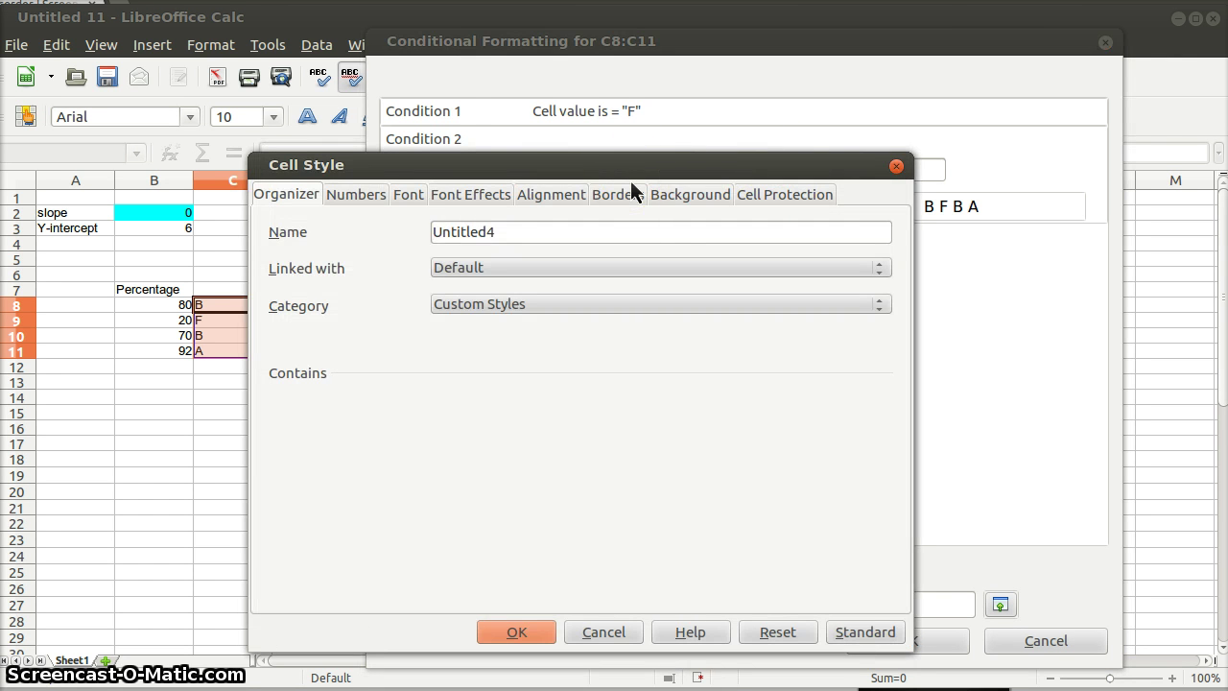
pyautogui.click(645, 194)
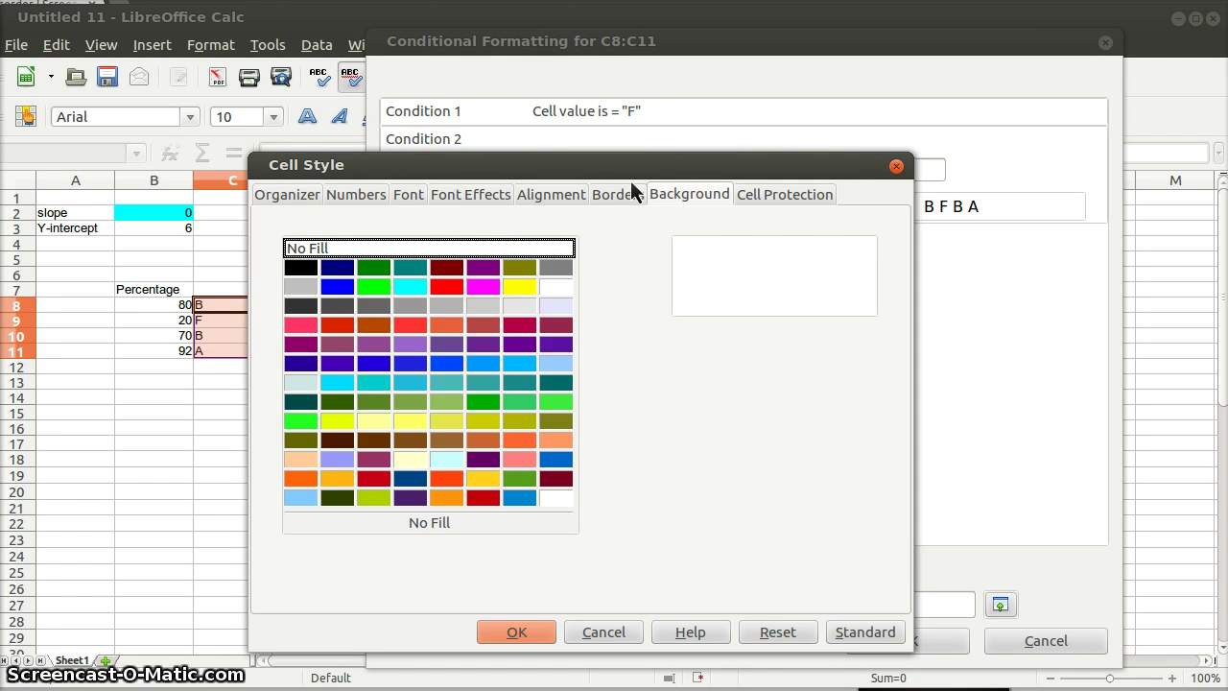
pyautogui.click(409, 421)
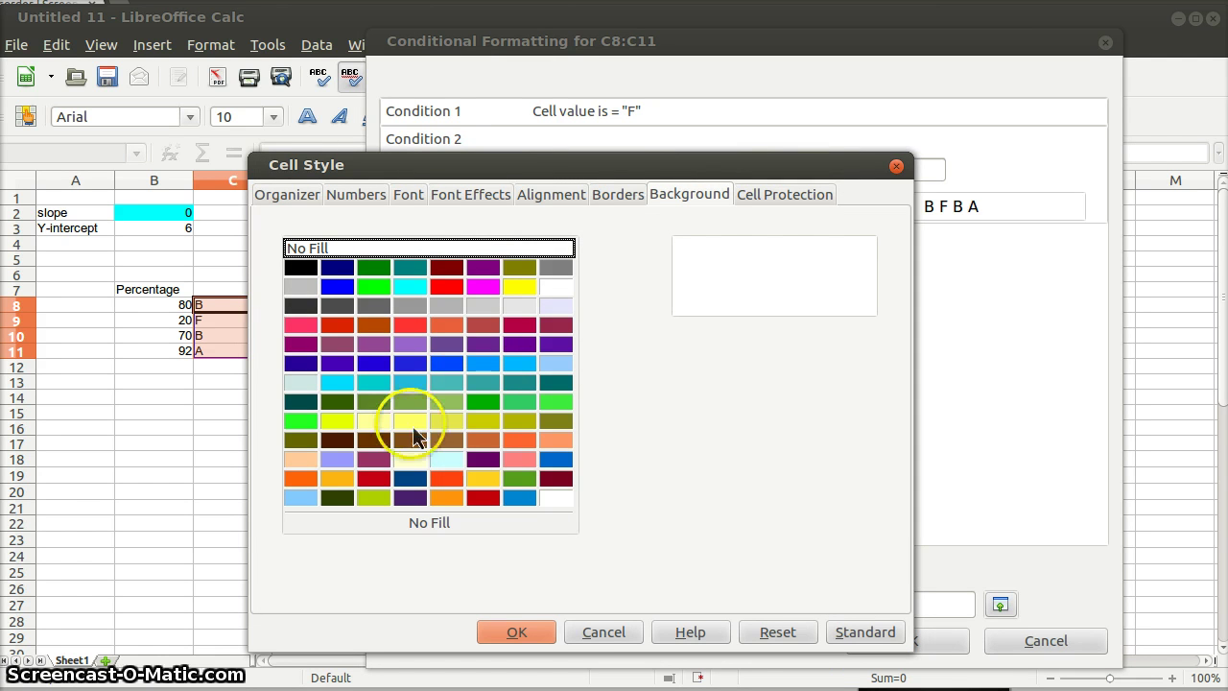
pyautogui.click(503, 637)
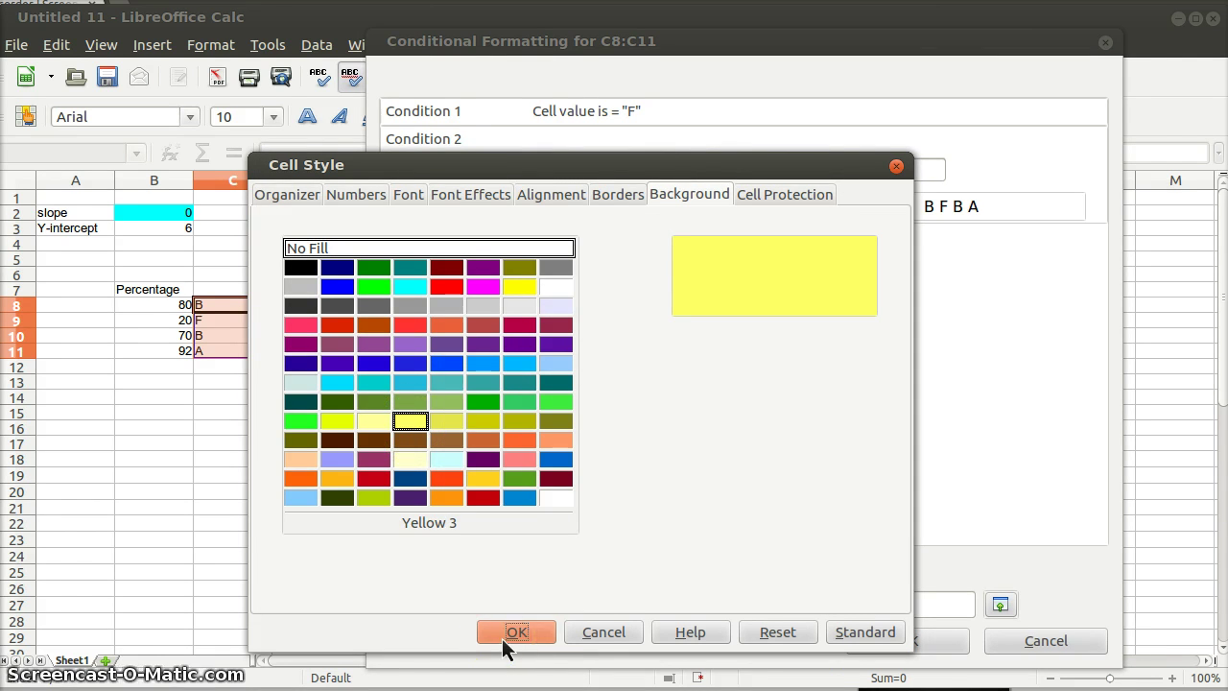
# - Add a third condition for cell value equal to "A" with a new Turquoise 2 background style, and apply the conditional formatting to C8:C11
pyautogui.hotkey('alt', 'a')
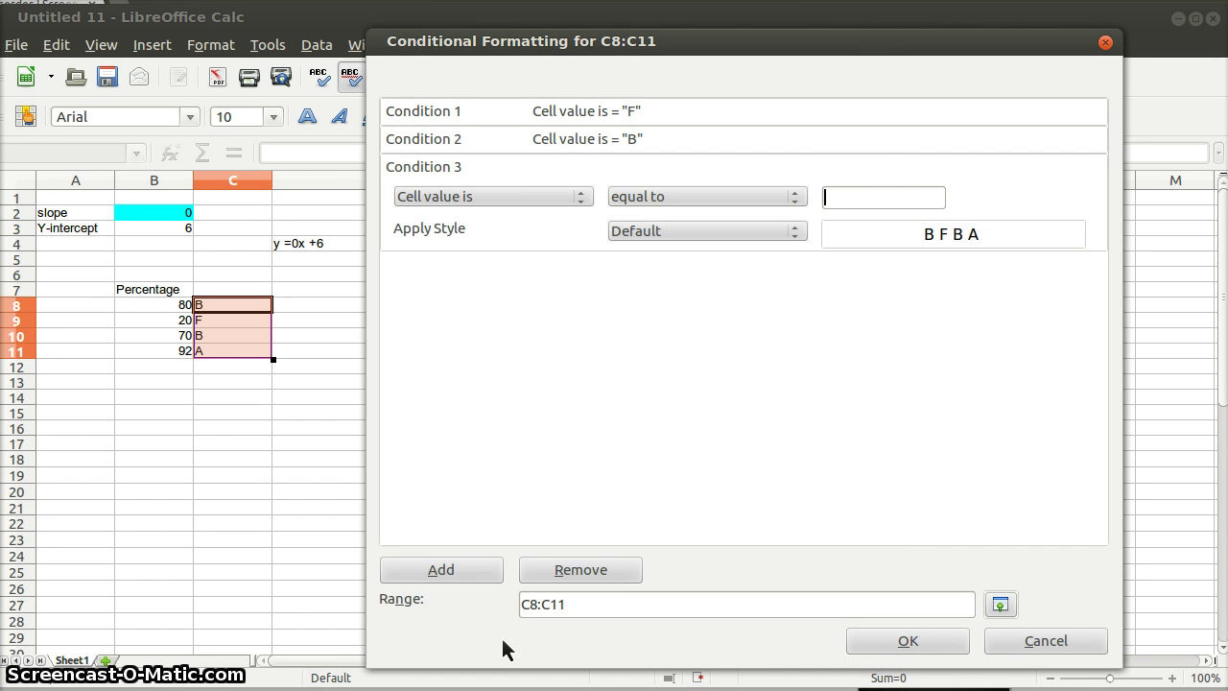
pyautogui.write('"A"')
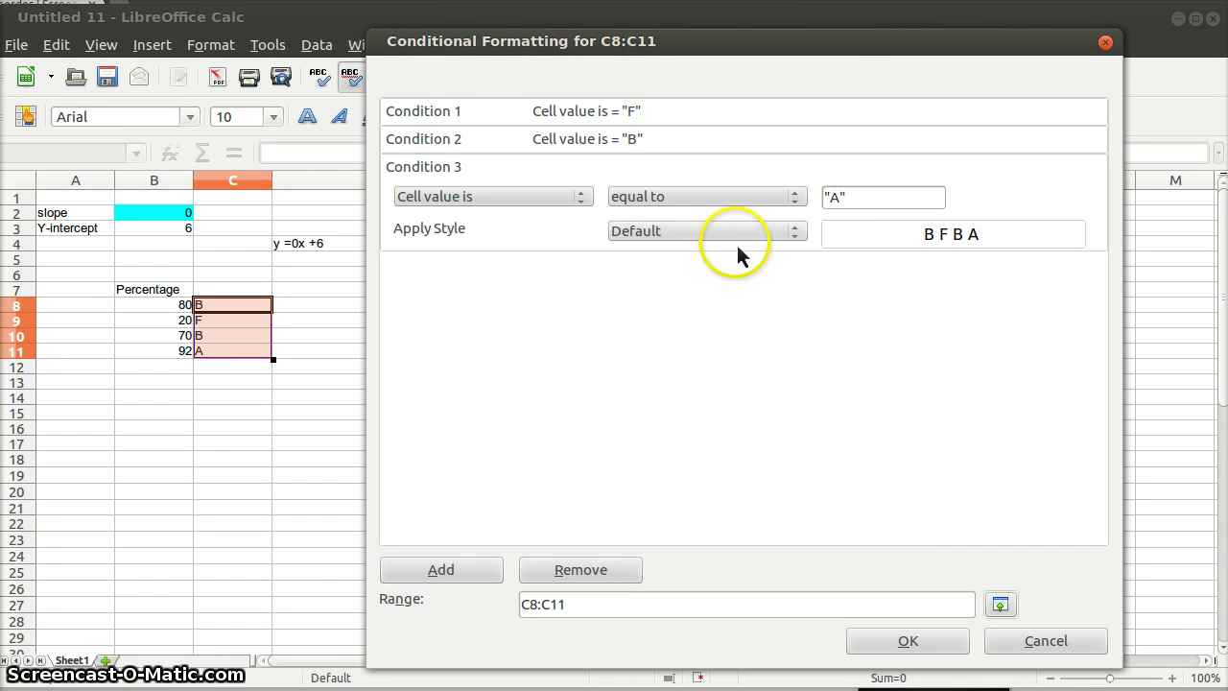
pyautogui.click(732, 235)
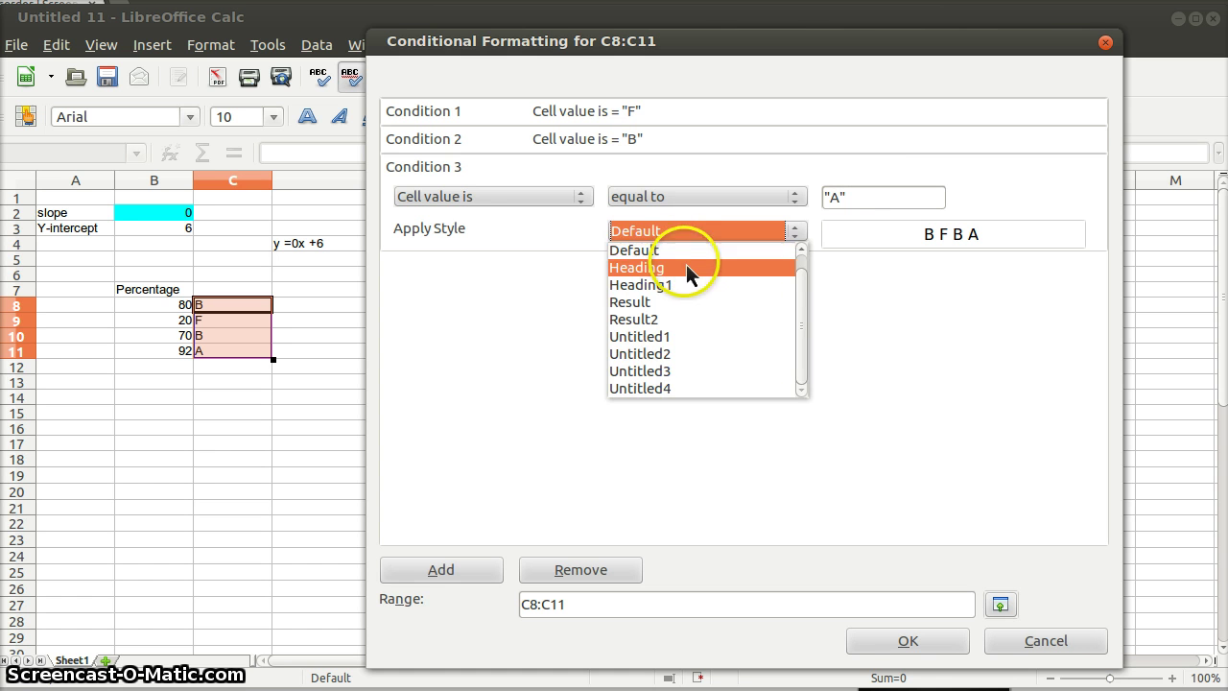
pyautogui.scroll(1, 687, 254)
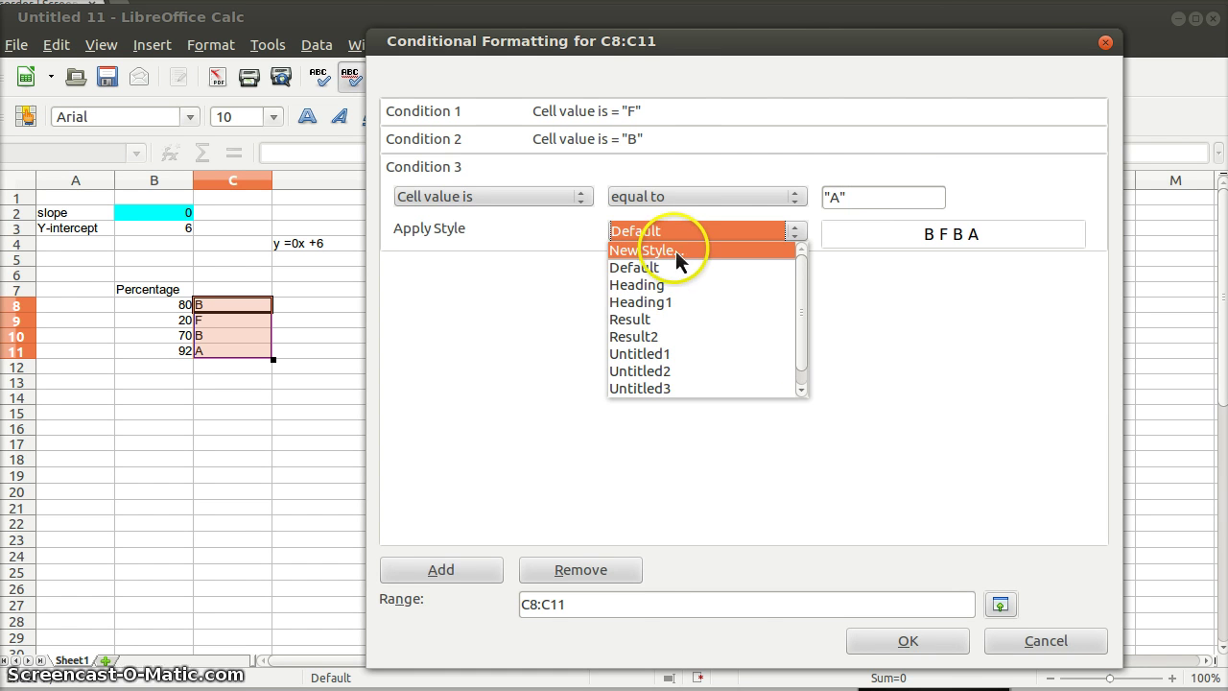
pyautogui.click(675, 250)
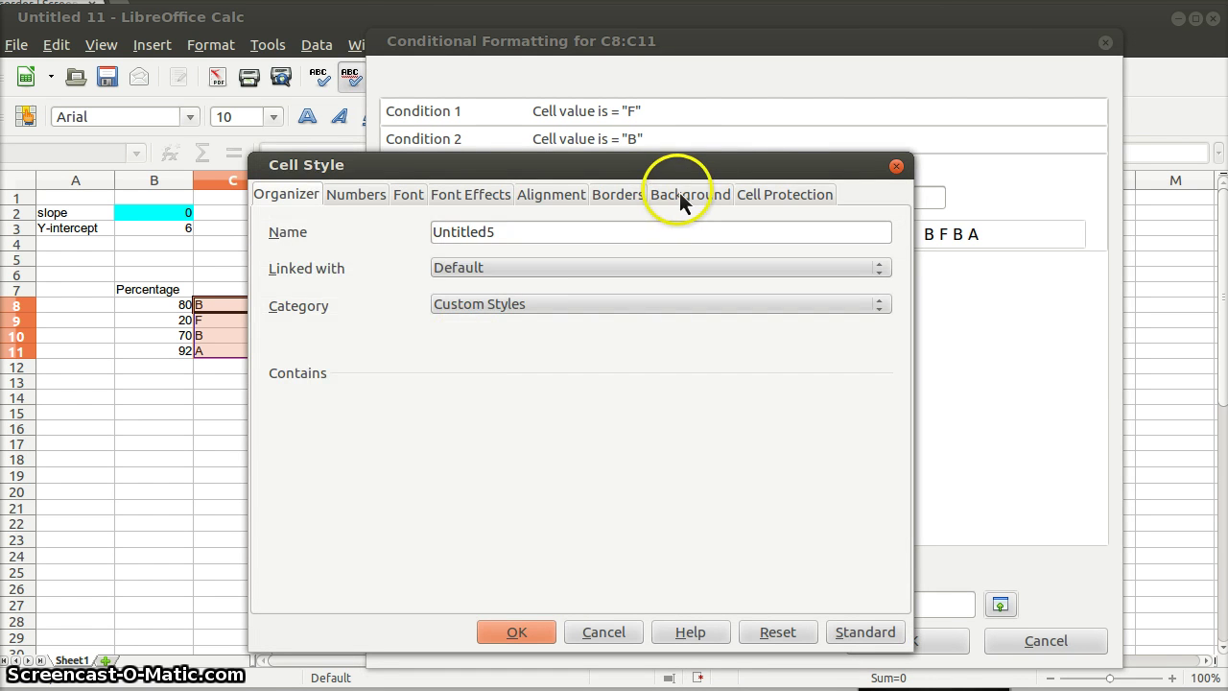
pyautogui.click(672, 195)
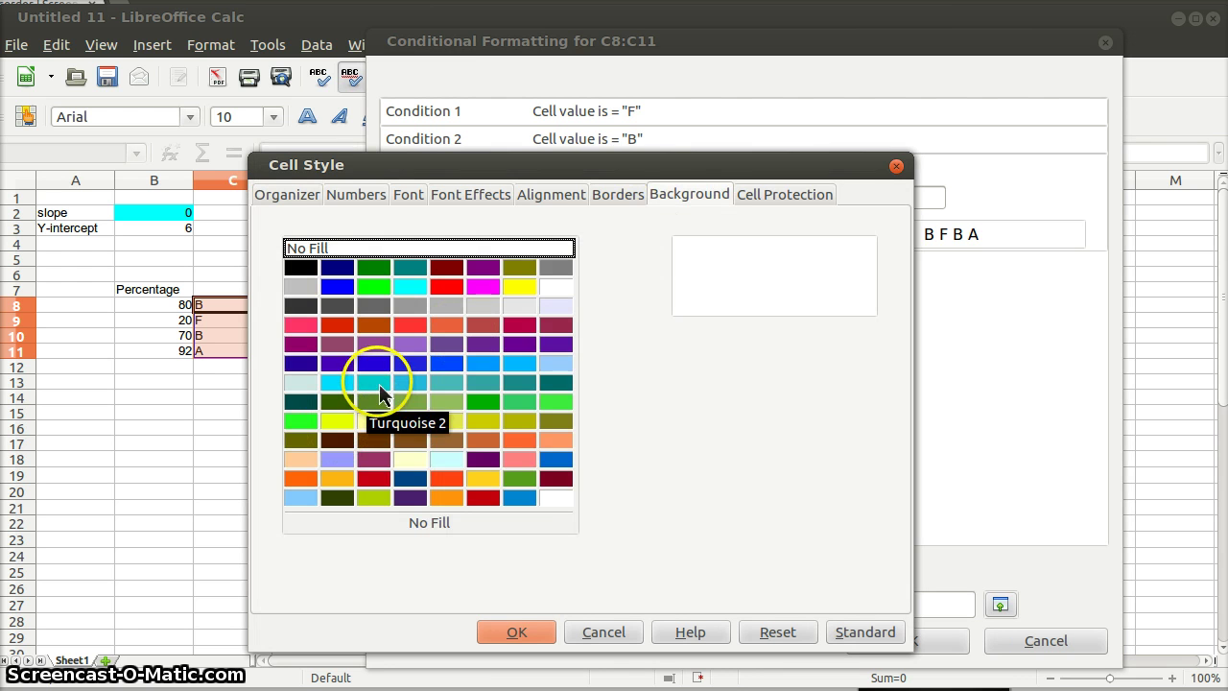
pyautogui.click(380, 384)
pyautogui.click(510, 633)
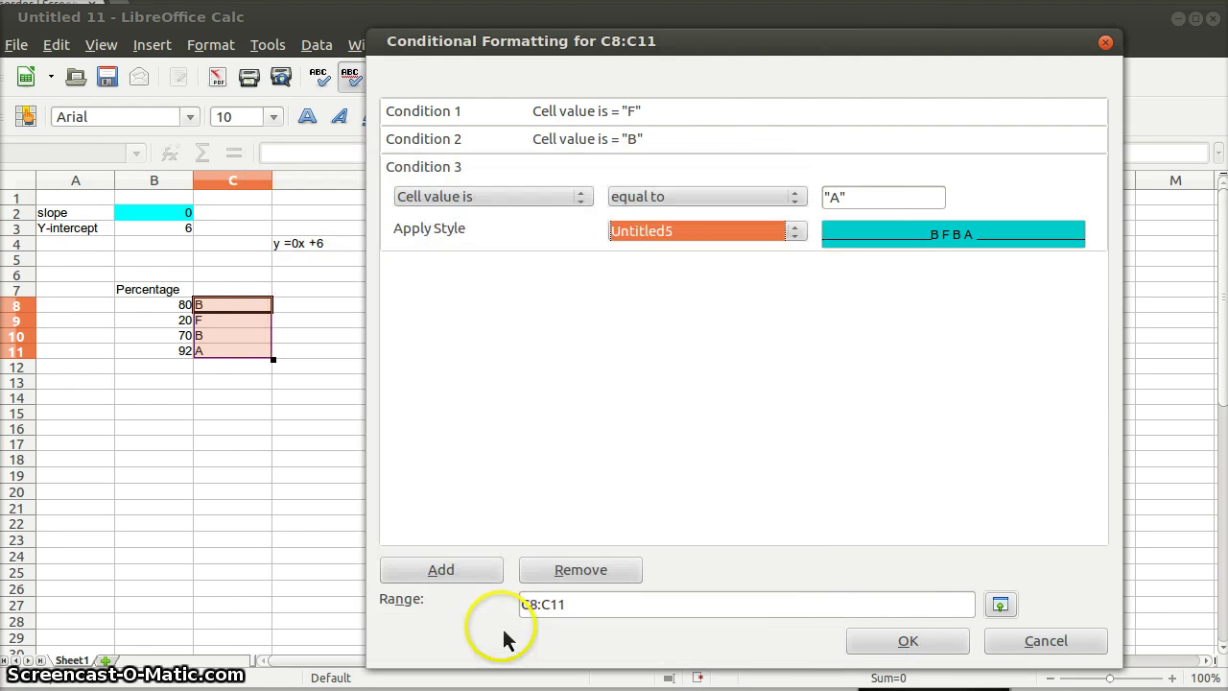
pyautogui.click(916, 649)
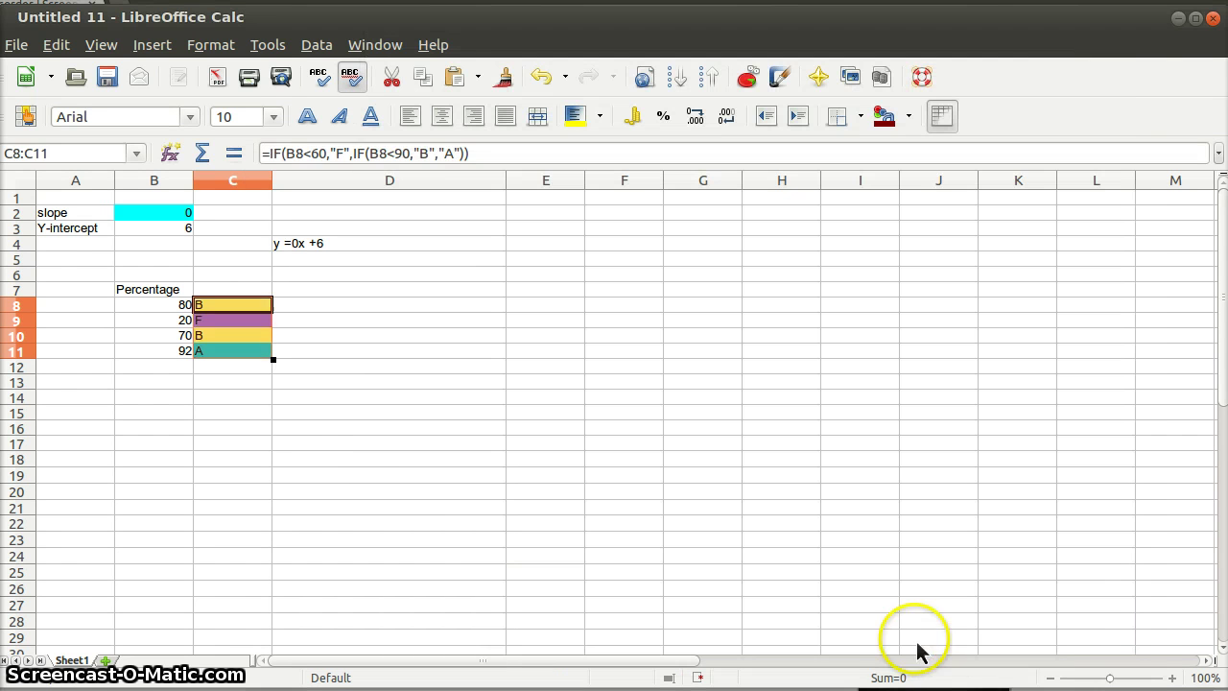
pyautogui.click(348, 401)
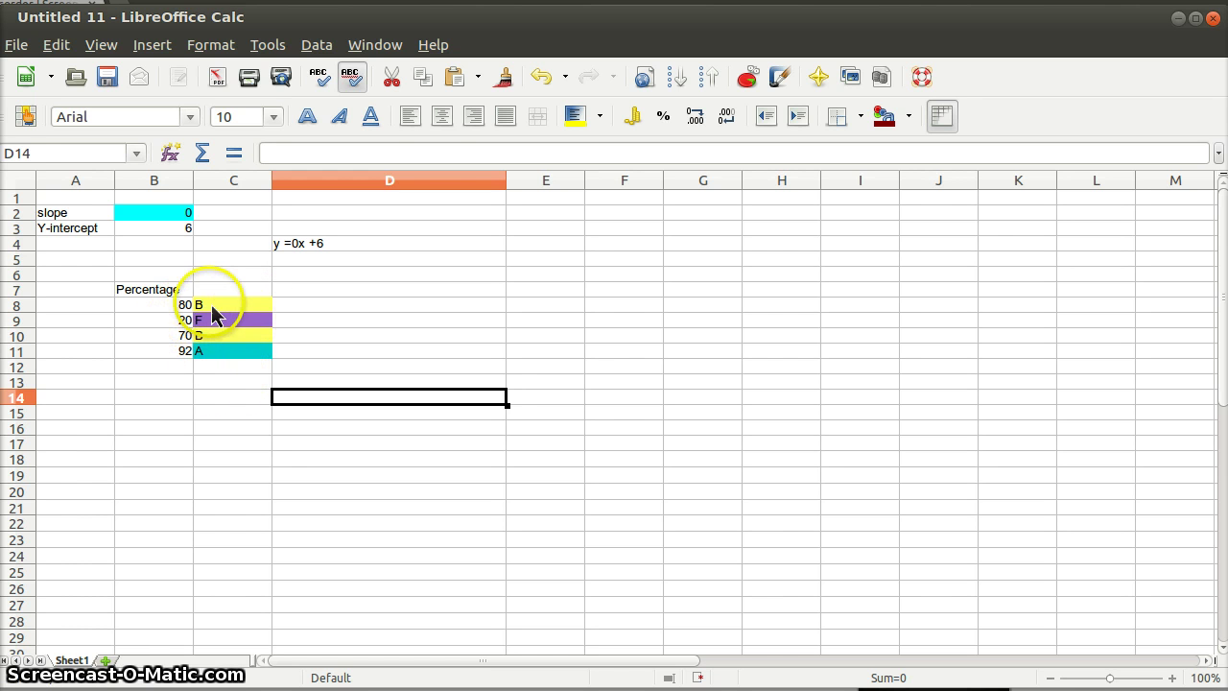
# - Copy the grade formulas and their formatting from C8:C11 into C12:C15
pyautogui.moveTo(206, 305); pyautogui.dragTo(216, 358)
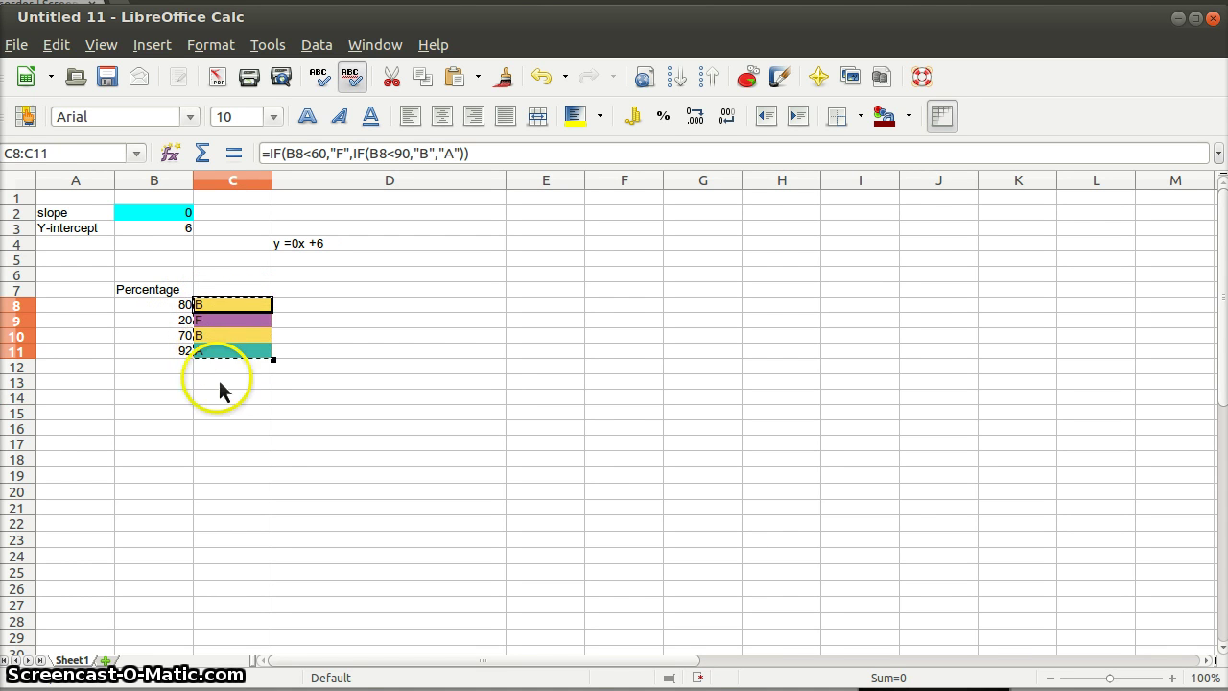
pyautogui.click(219, 370)
pyautogui.hotkey('ctrl', 'v')
# - Enter the percentages 22, 80, 95 and 94 in B12:B15
pyautogui.click(178, 380)
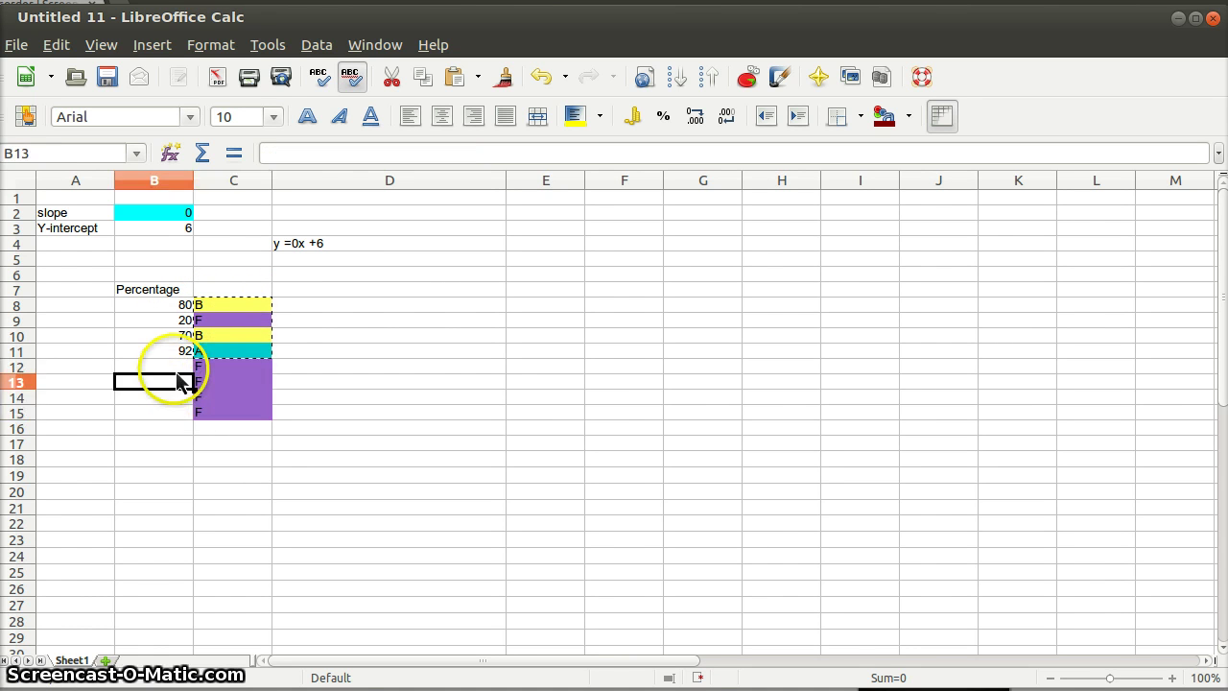
pyautogui.press('Up')
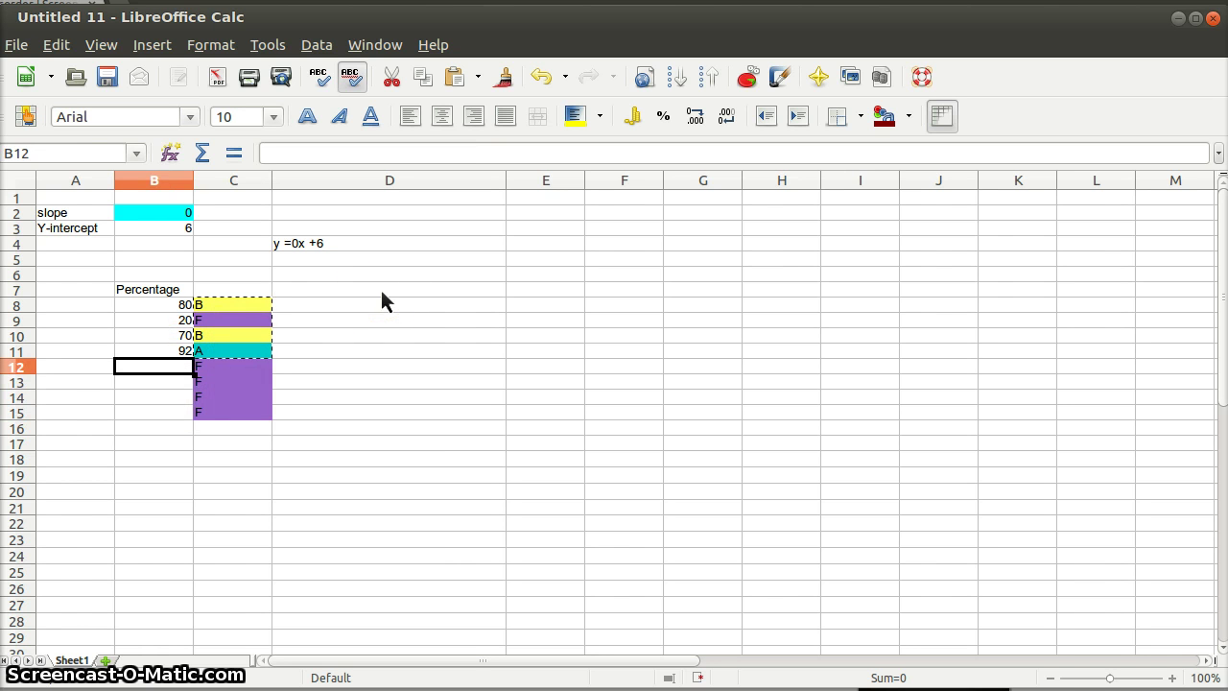
pyautogui.write('22')
pyautogui.press('Return')
pyautogui.write('80')
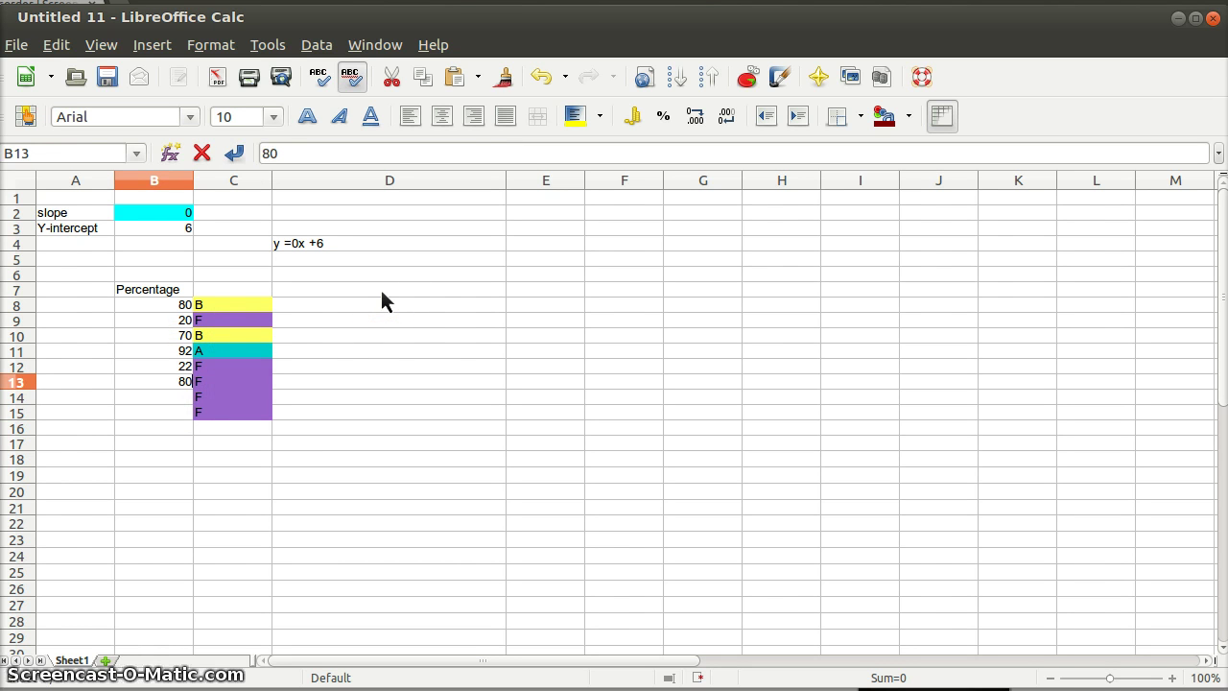
pyautogui.press('Return')
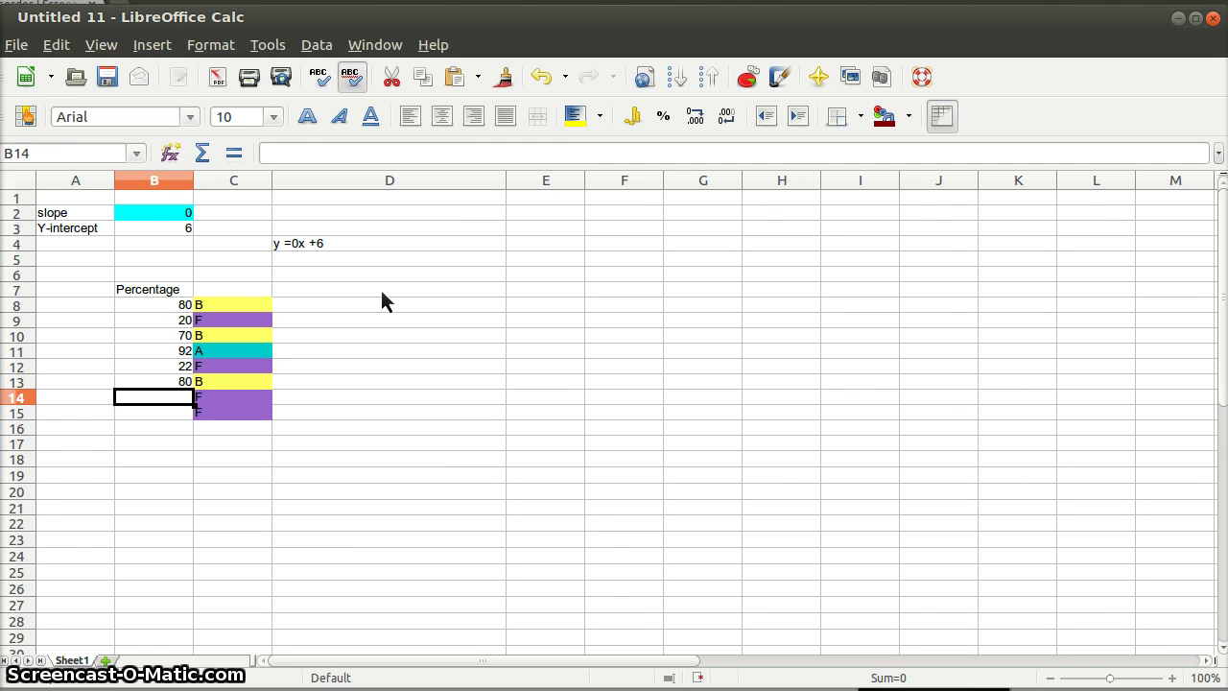
pyautogui.write('95')
pyautogui.press('Return')
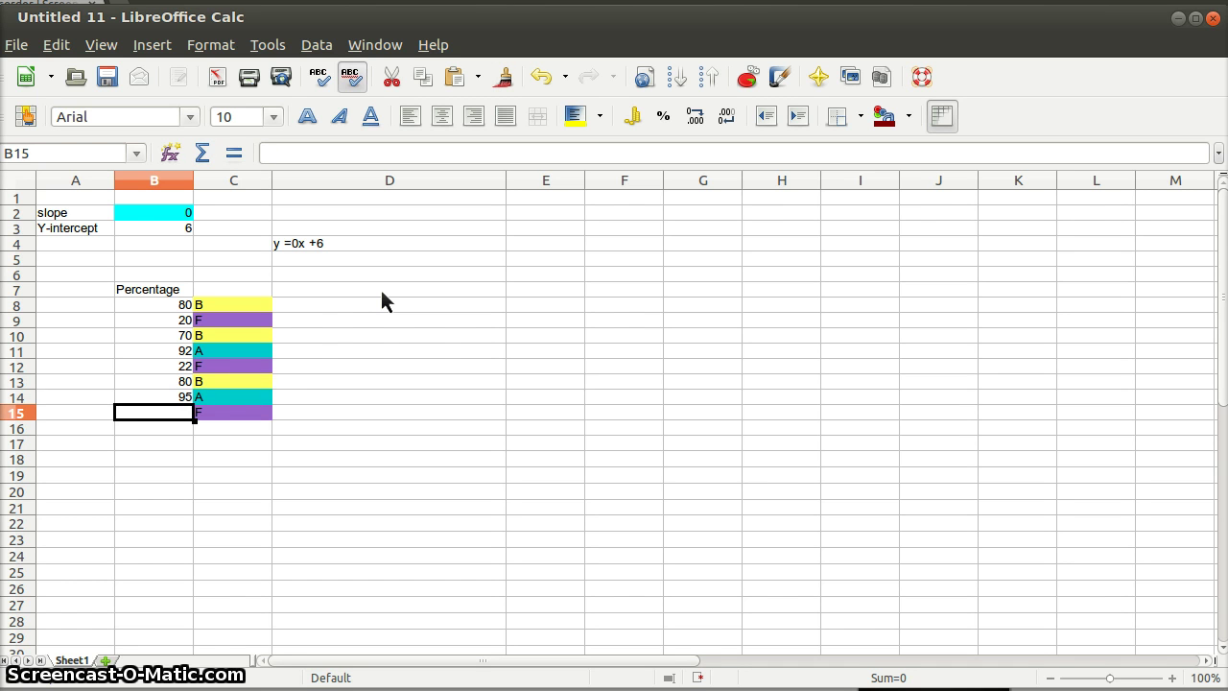
pyautogui.write('94')
pyautogui.press('Return')
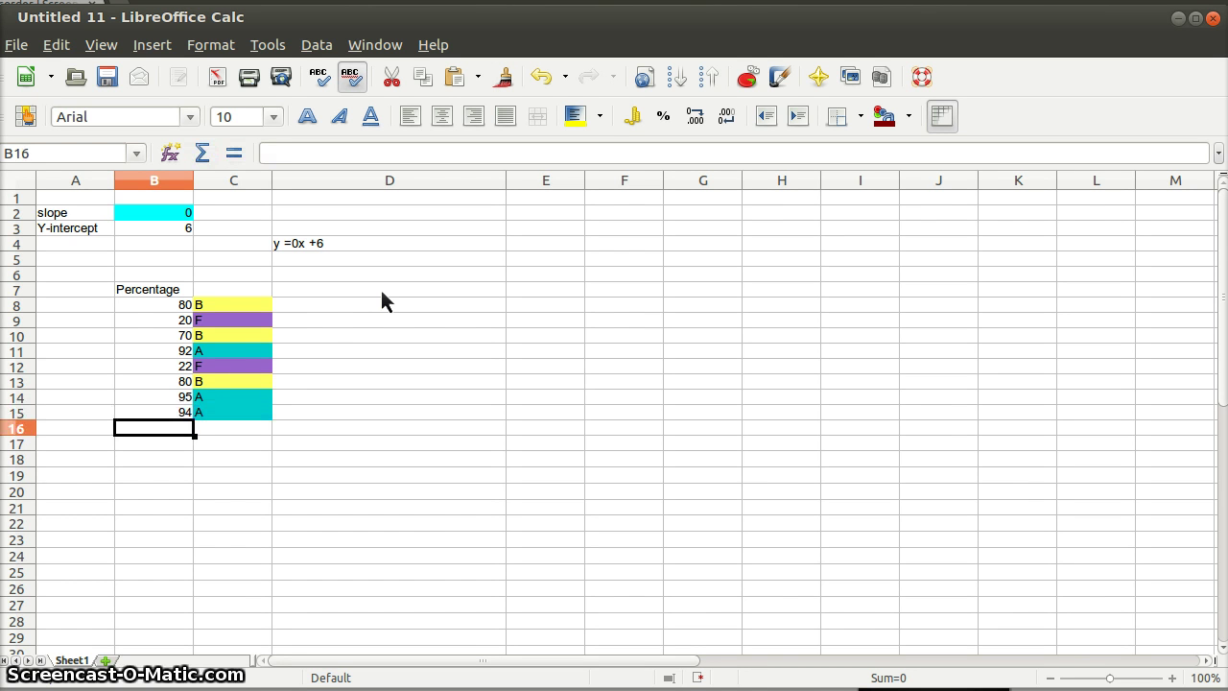
# - Review the percentages with their coloured grades and inspect the slope-intercept formula in D4
pyautogui.press('Up')
pyautogui.press('Up')
pyautogui.press('Up')
pyautogui.press('Up')
pyautogui.press('Up')
pyautogui.press('Up')
pyautogui.press('Up')
pyautogui.press('Up')
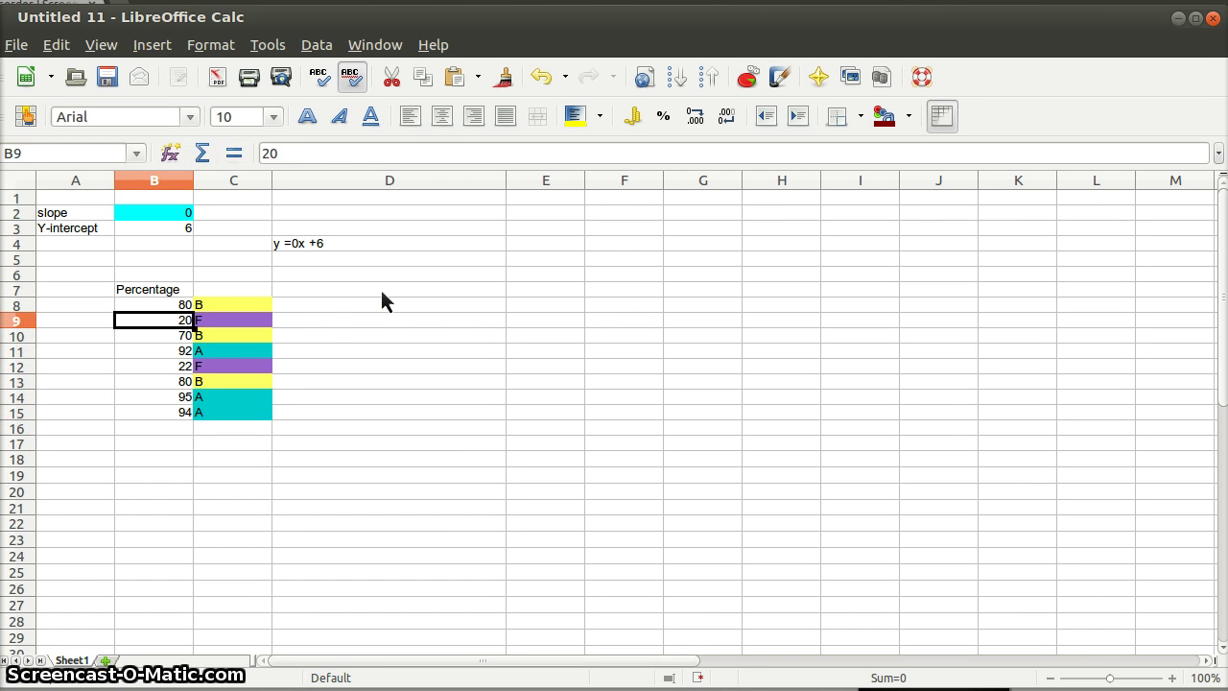
pyautogui.press('Right')
pyautogui.press('Left')
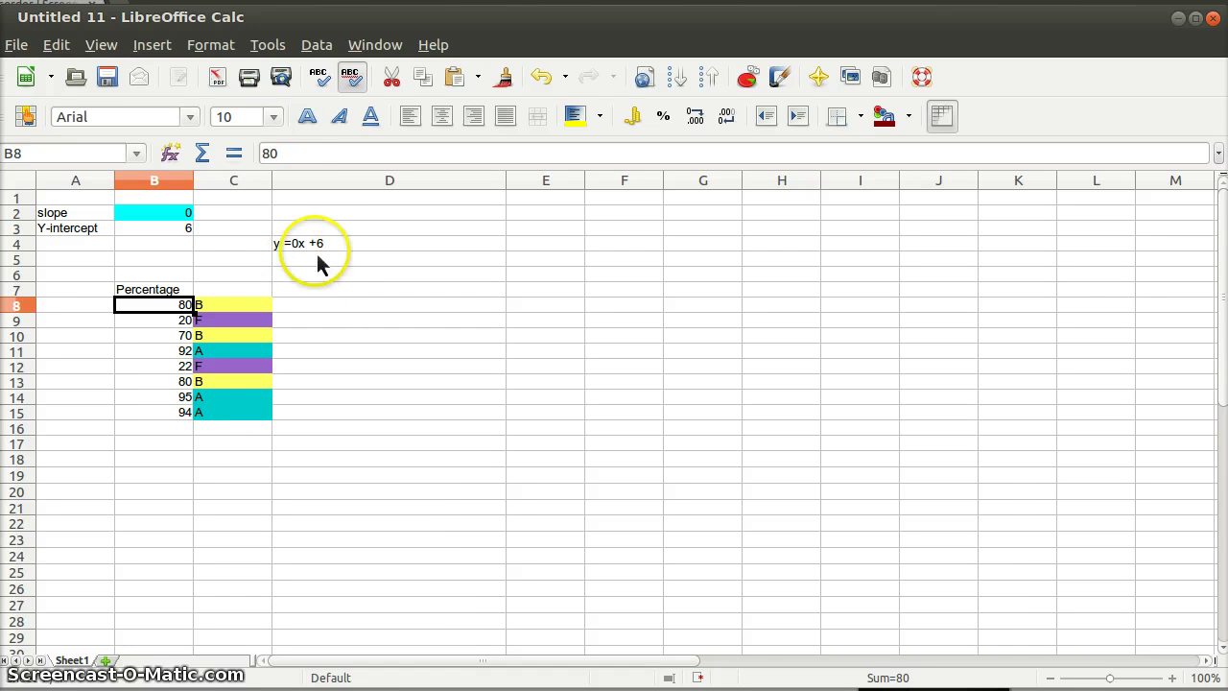
pyautogui.click(351, 246)
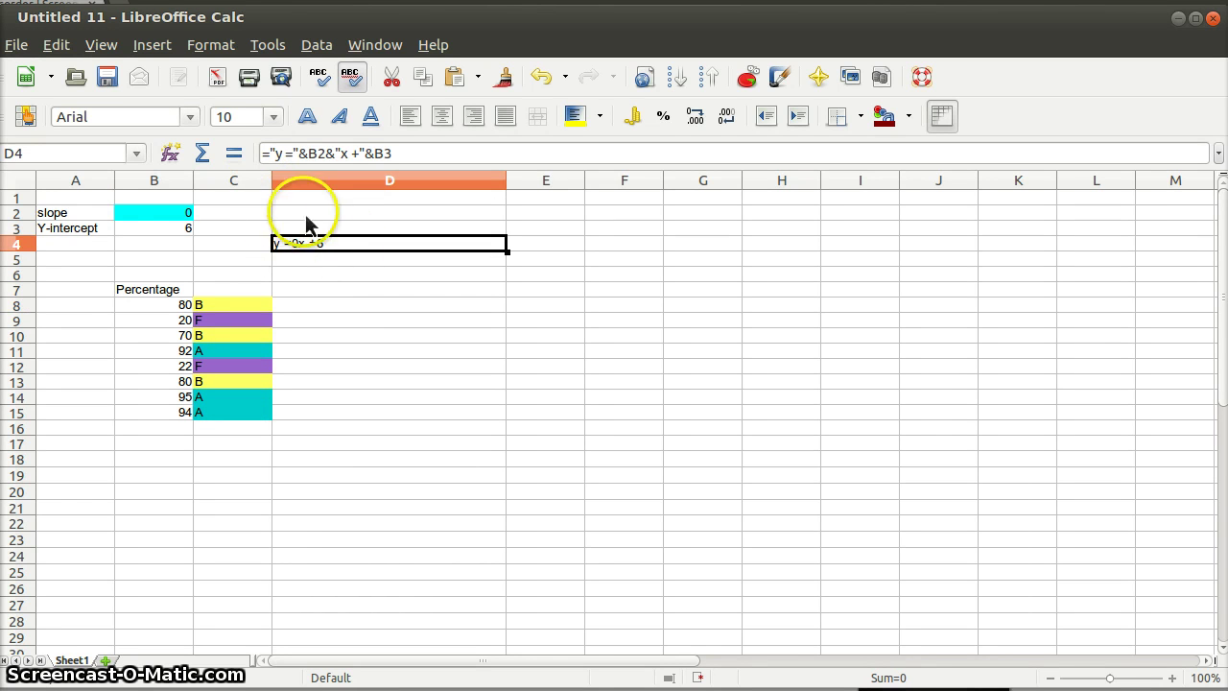